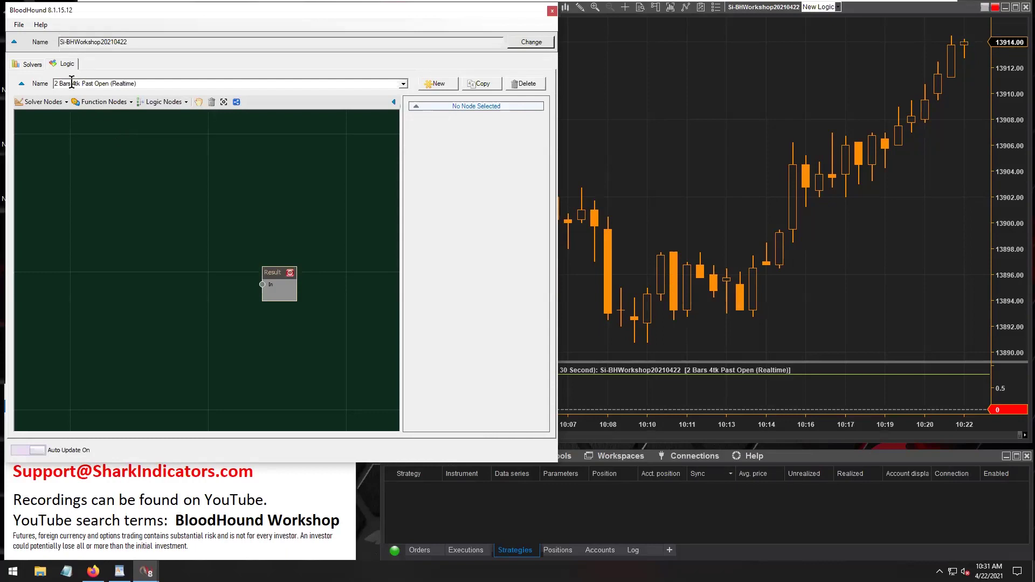
# Review the logic name 2 Bars 4tk Past Open (Realtime) against the annotated Bar Xover 2.png chart in the browser.
pyautogui.moveTo(55, 84); pyautogui.dragTo(69, 77)
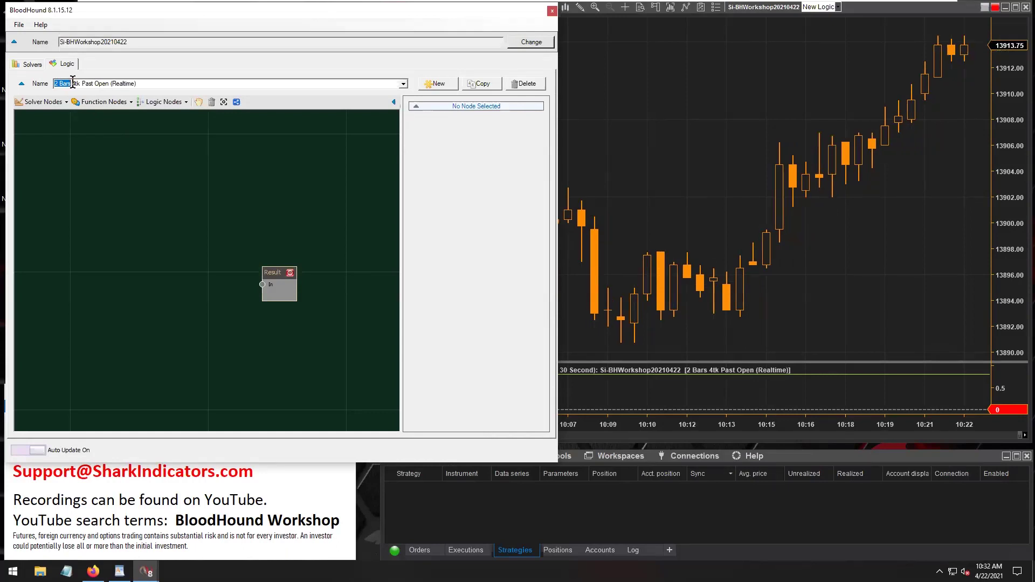
pyautogui.click(73, 82)
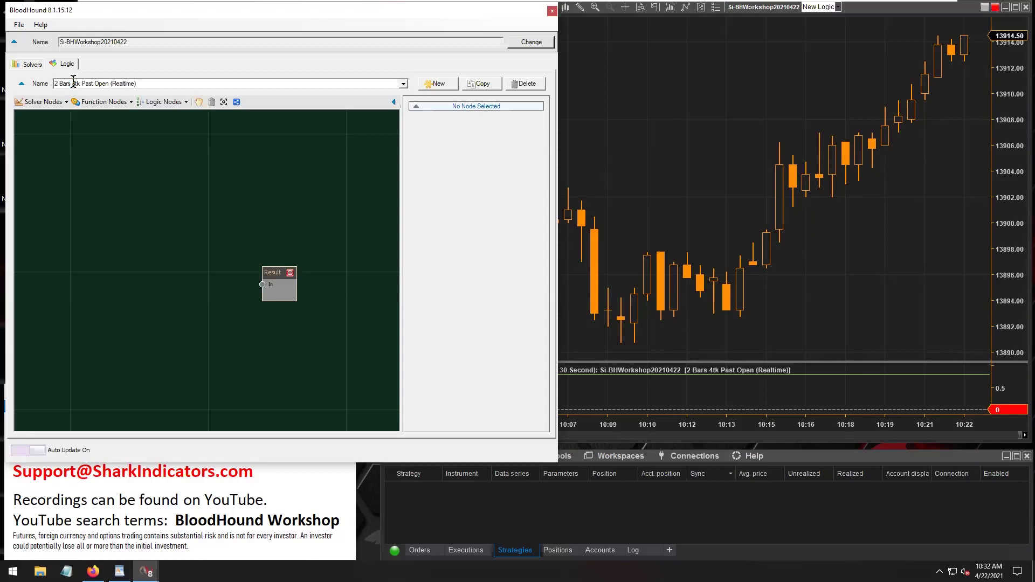
pyautogui.moveTo(72, 83); pyautogui.dragTo(109, 84)
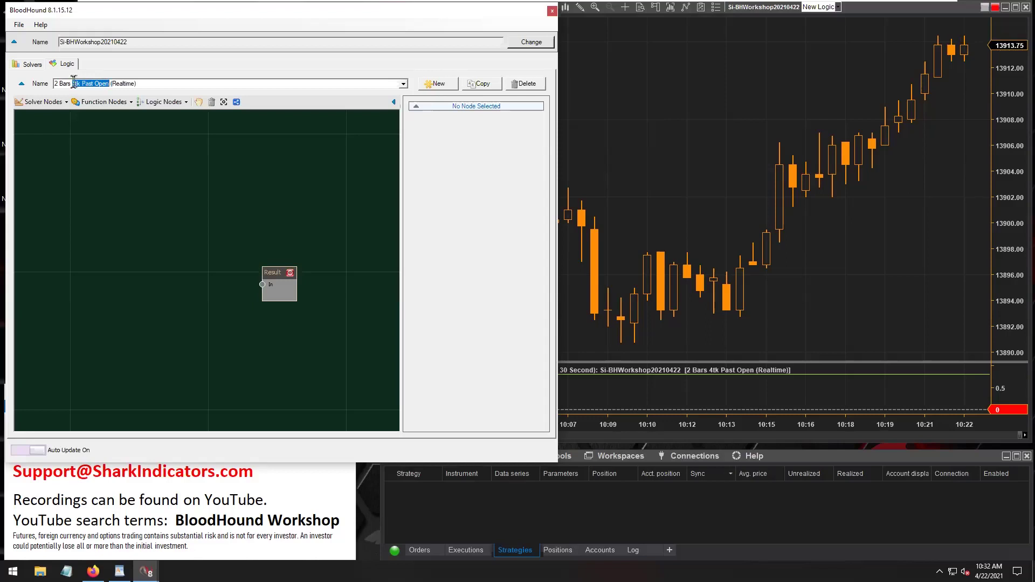
pyautogui.hotkey('alt', 'Tab')
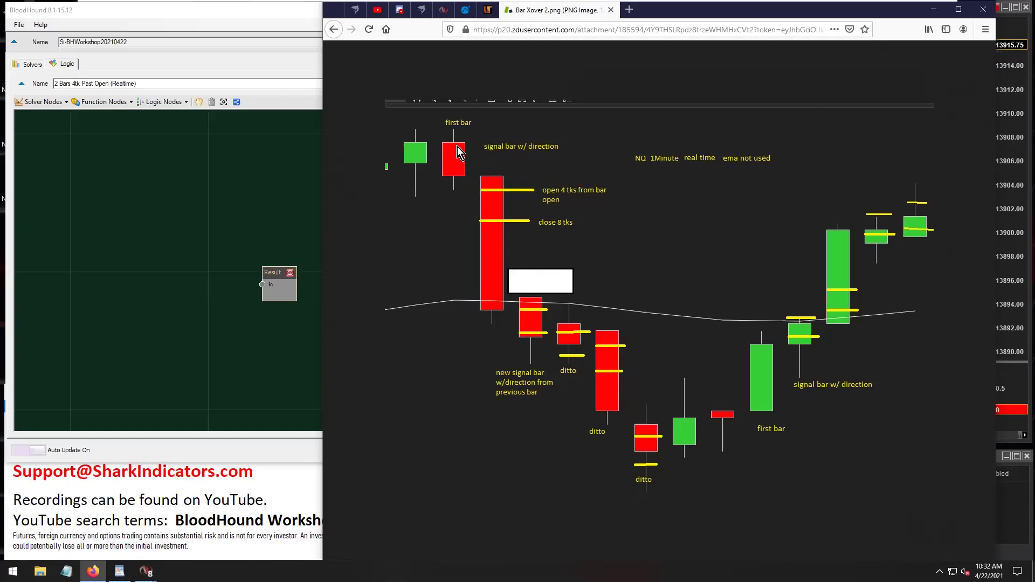
pyautogui.click(934, 10)
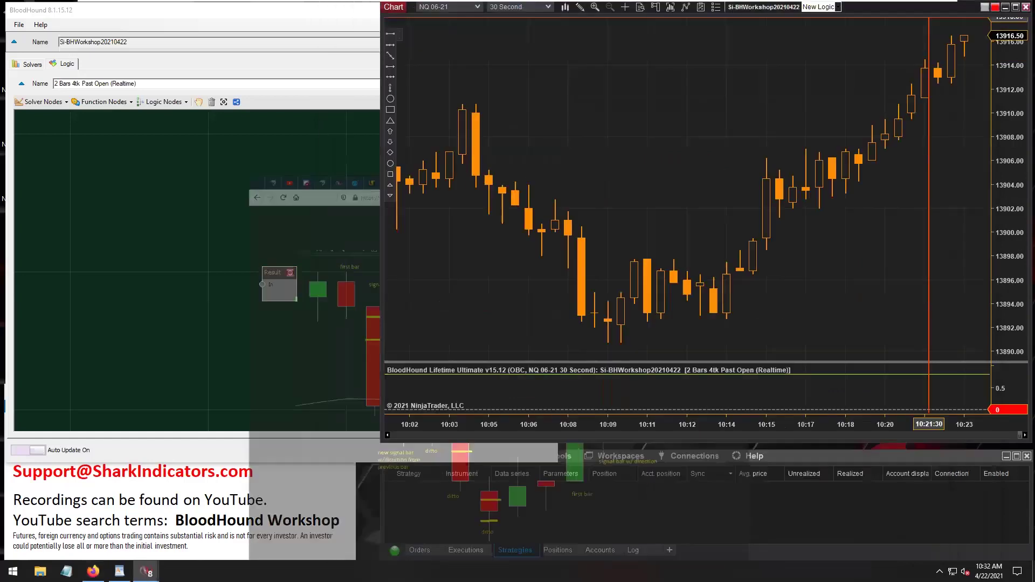
# Add a Bar Direction solver node, connect its output to the Result node, and rename it Prior Bar Dir.
pyautogui.click(47, 107)
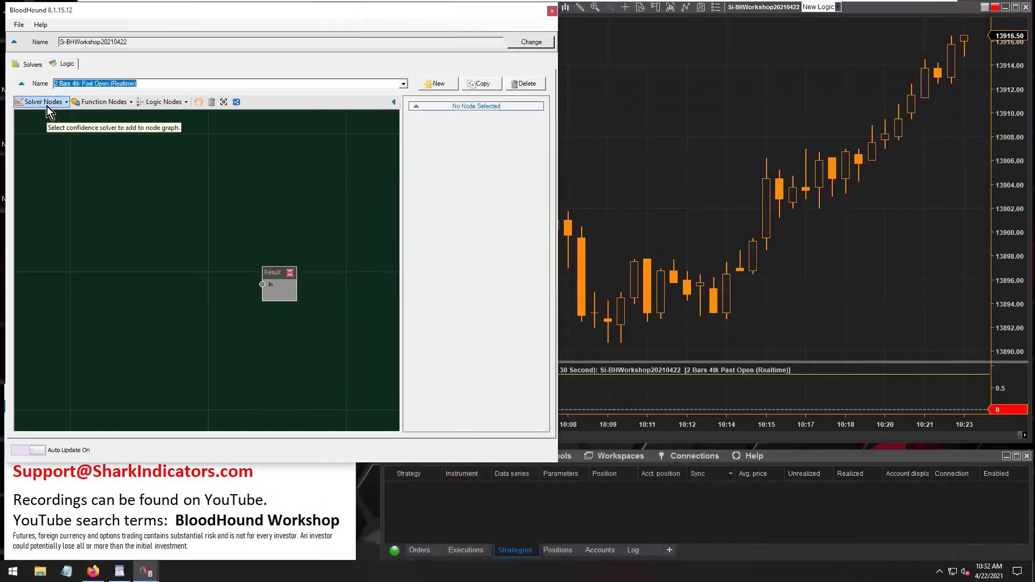
pyautogui.click(47, 105)
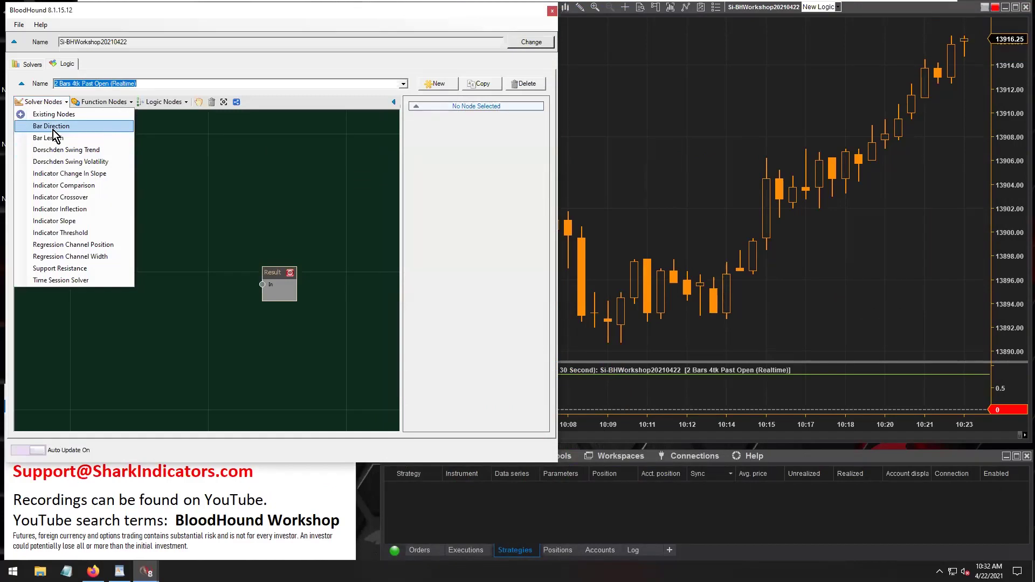
pyautogui.click(51, 126)
pyautogui.moveTo(224, 287); pyautogui.dragTo(262, 285)
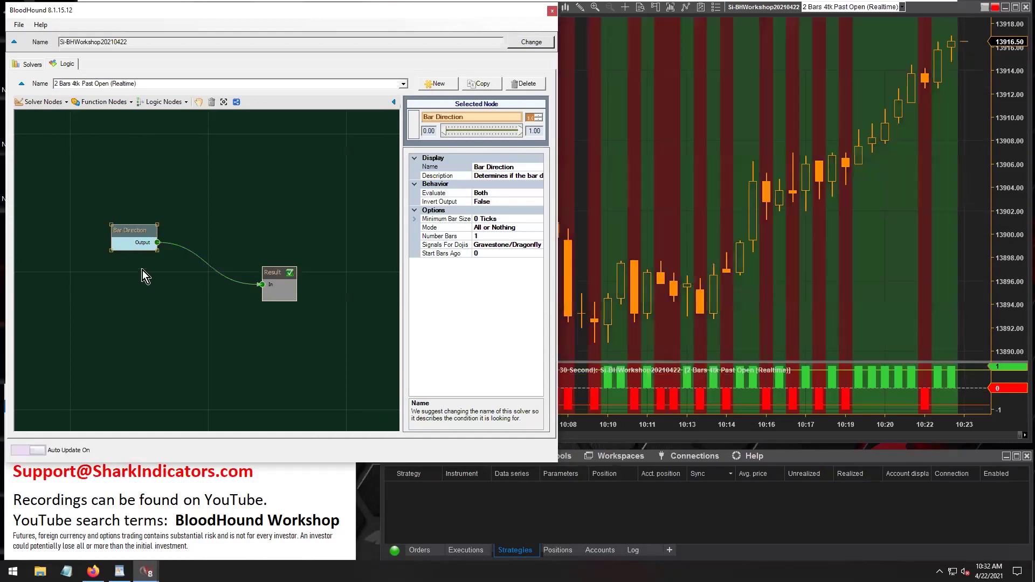
pyautogui.click(476, 167)
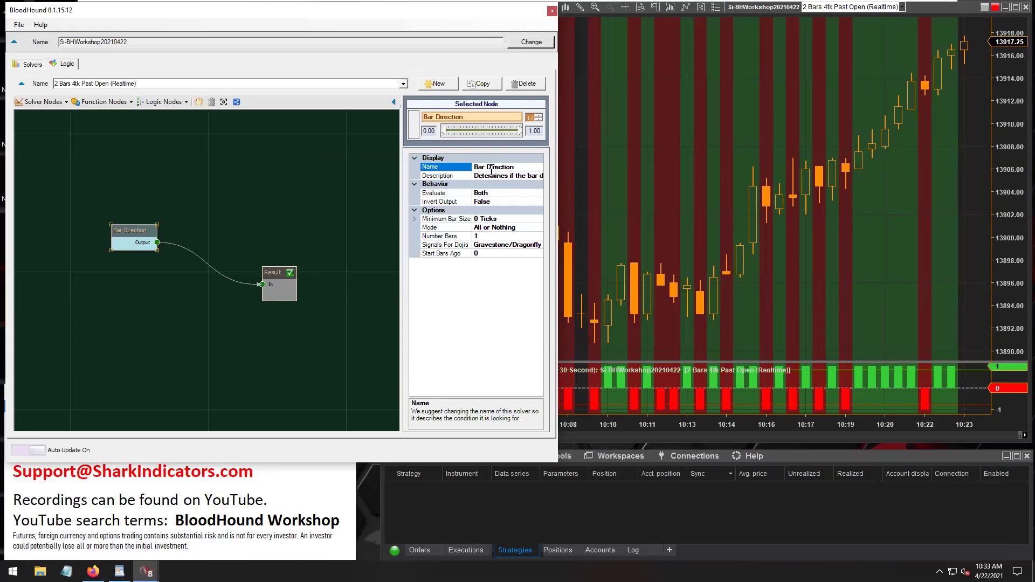
pyautogui.write('Prior')
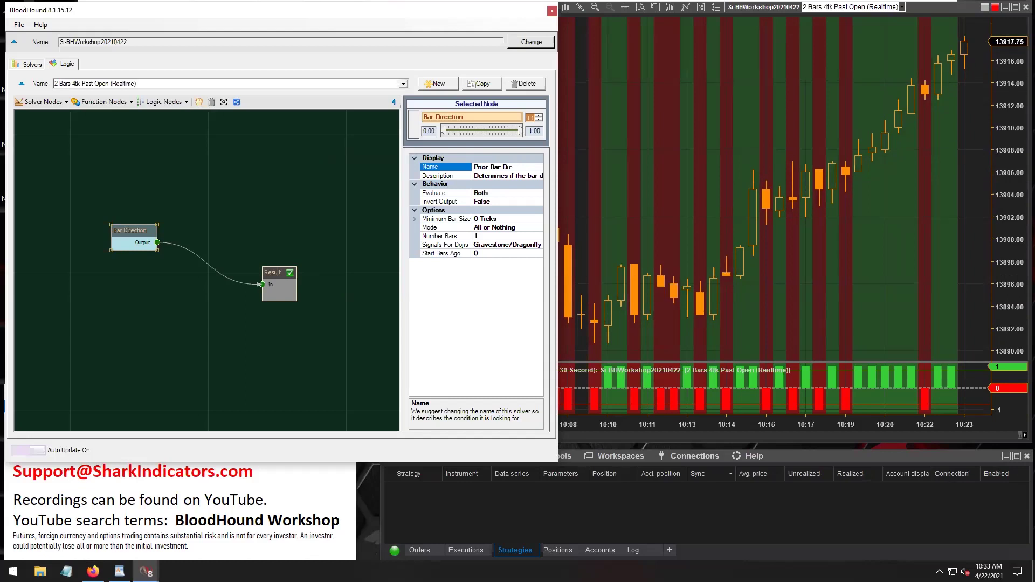
# Draw a white arrow line on the chart pointing down at the 10:10:00 bar.
pyautogui.moveTo(459, 194); pyautogui.dragTo(830, 195)
pyautogui.moveTo(931, 424); pyautogui.dragTo(620, 403)
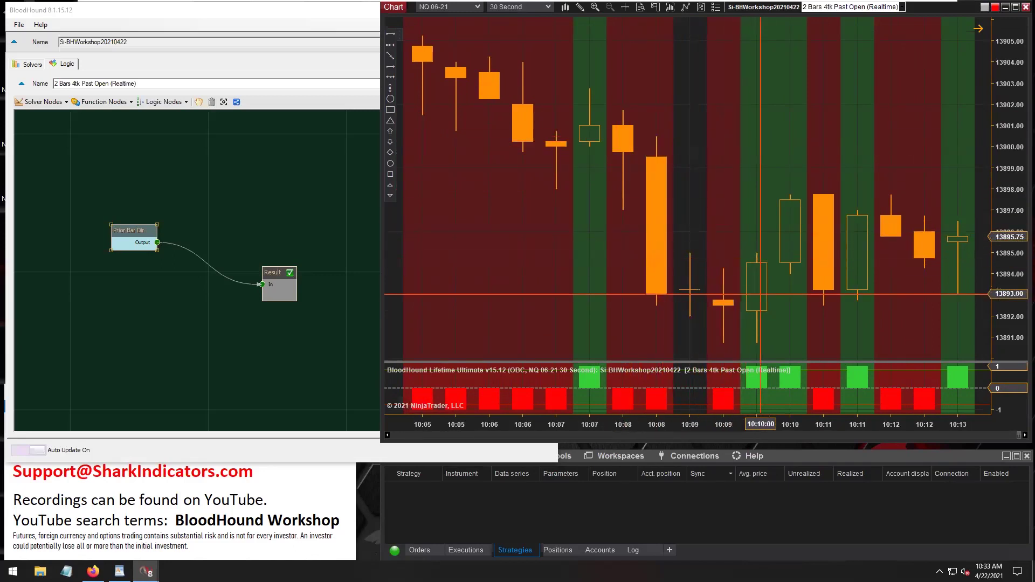
pyautogui.moveTo(755, 152); pyautogui.dragTo(756, 240)
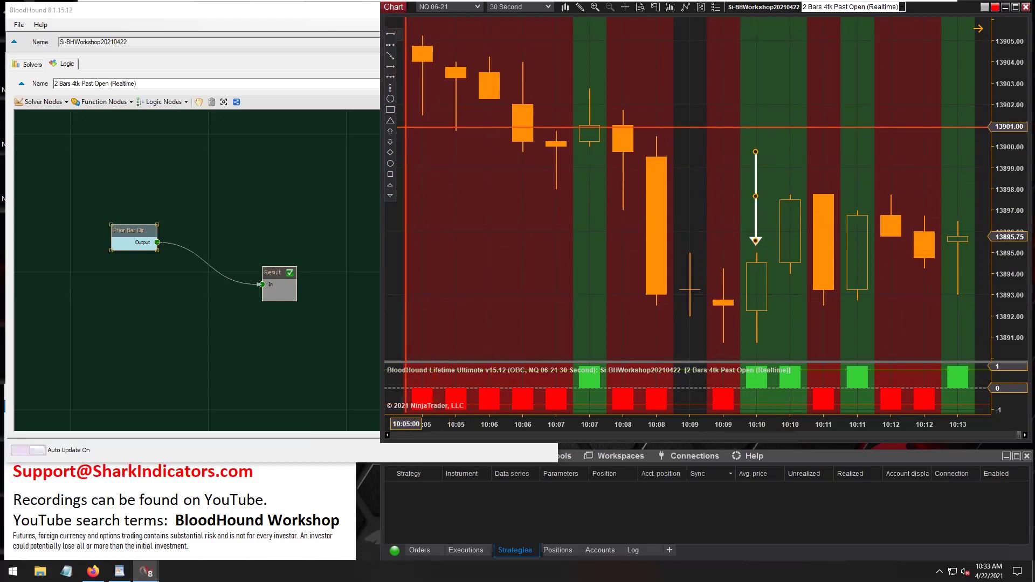
# Draw a short horizontal line across the 10:10:30 bar and place a green up arrow above that bar.
pyautogui.click(788, 248)
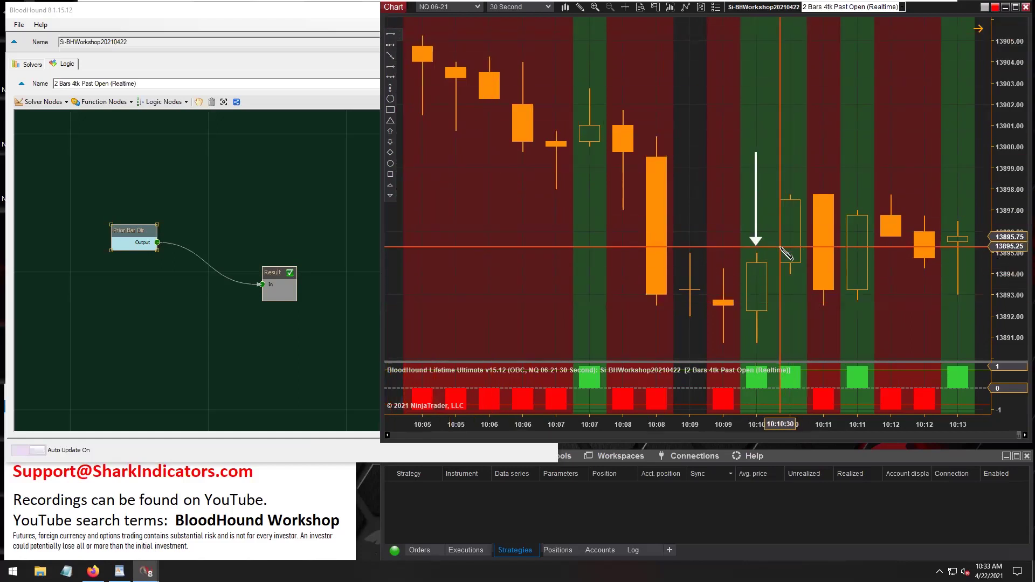
pyautogui.click(805, 243)
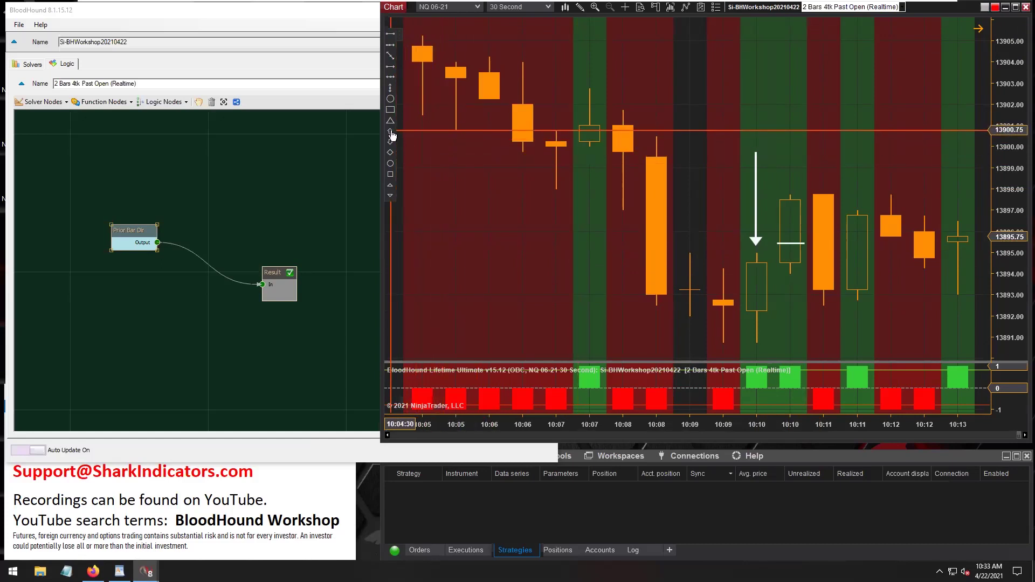
pyautogui.click(790, 177)
pyautogui.moveTo(790, 178); pyautogui.dragTo(789, 154)
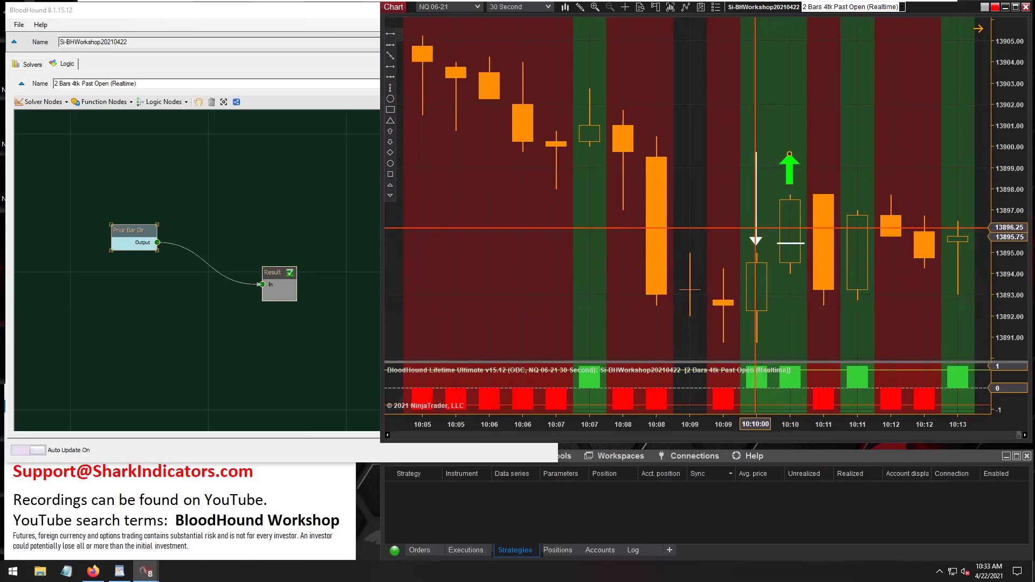
# Draw a dashed rectangle around the 10:10:00 bar's green signal in the BloodHound indicator pane.
pyautogui.click(390, 119)
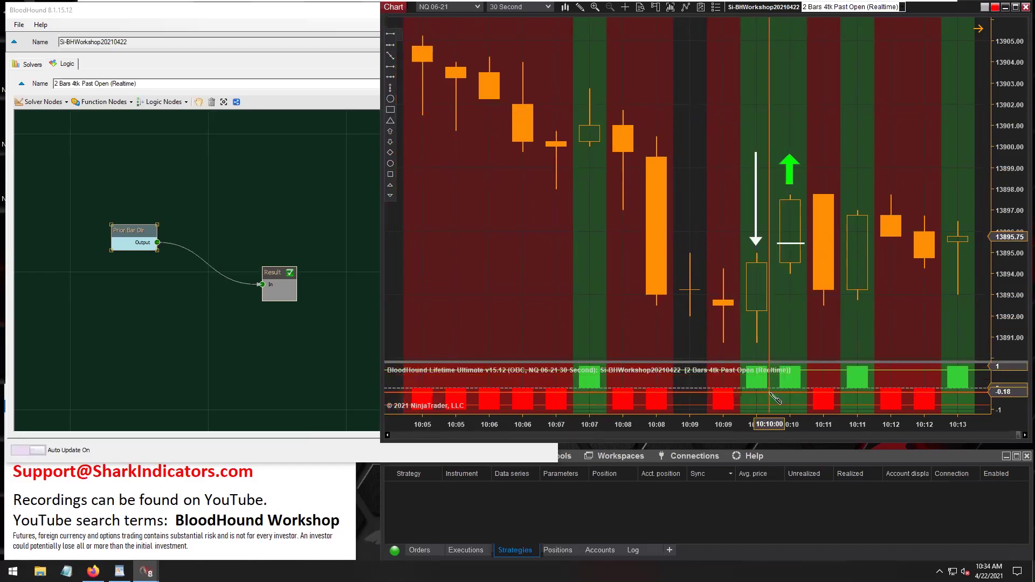
pyautogui.click(770, 391)
pyautogui.click(756, 392)
pyautogui.click(747, 366)
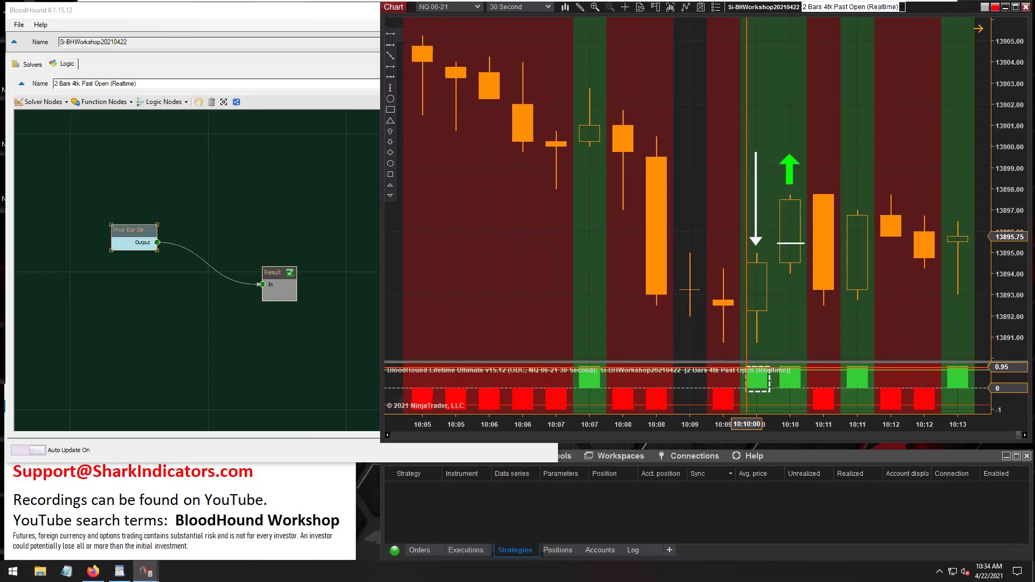
pyautogui.moveTo(770, 371); pyautogui.dragTo(803, 371)
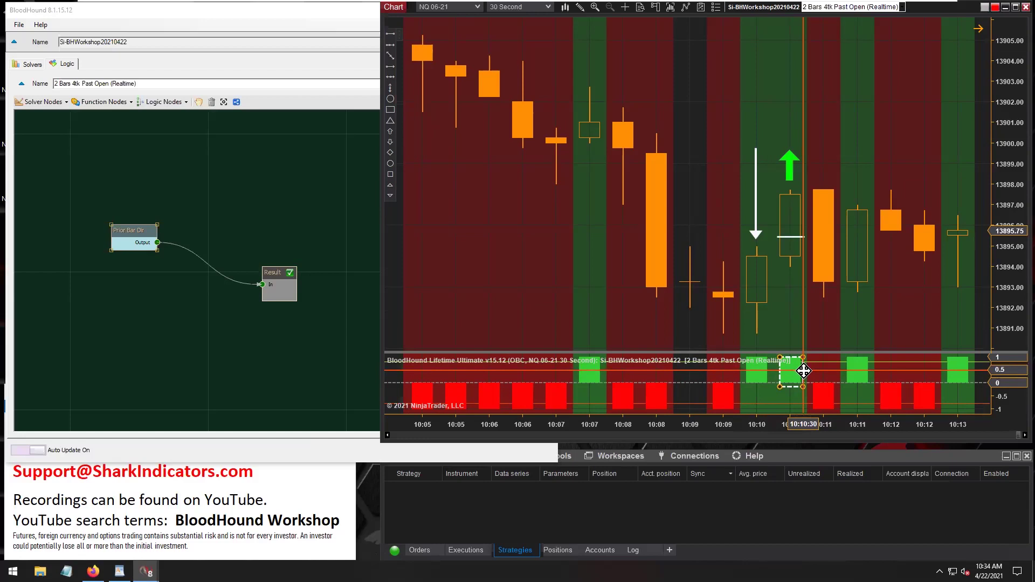
pyautogui.moveTo(804, 371); pyautogui.dragTo(769, 371)
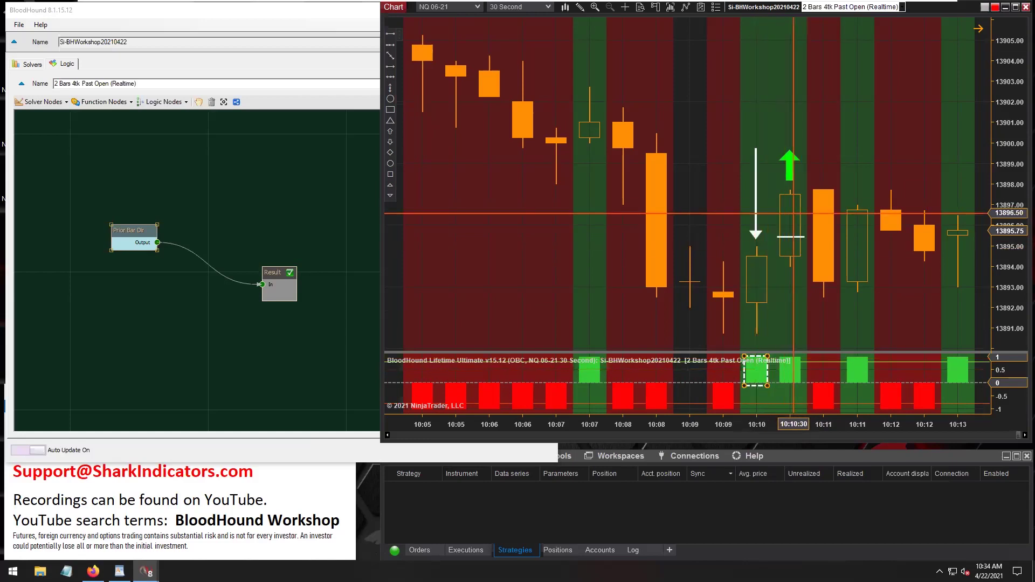
# Move the green up arrow slightly higher above the 10:10:30 bar and nudge the markers for the 10:10:00 bar.
pyautogui.moveTo(790, 150); pyautogui.dragTo(789, 139)
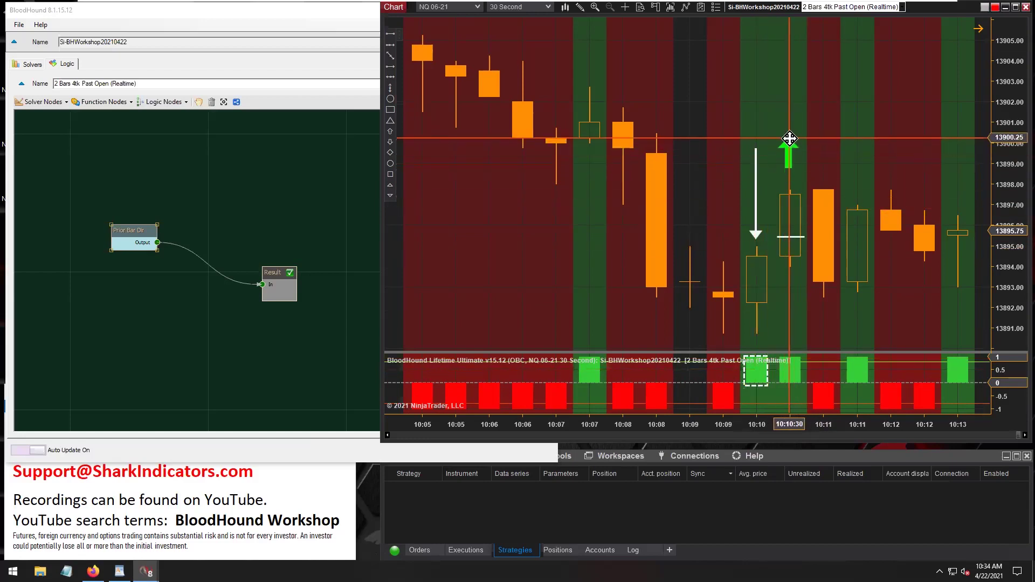
pyautogui.hscroll(-3, 873, 194)
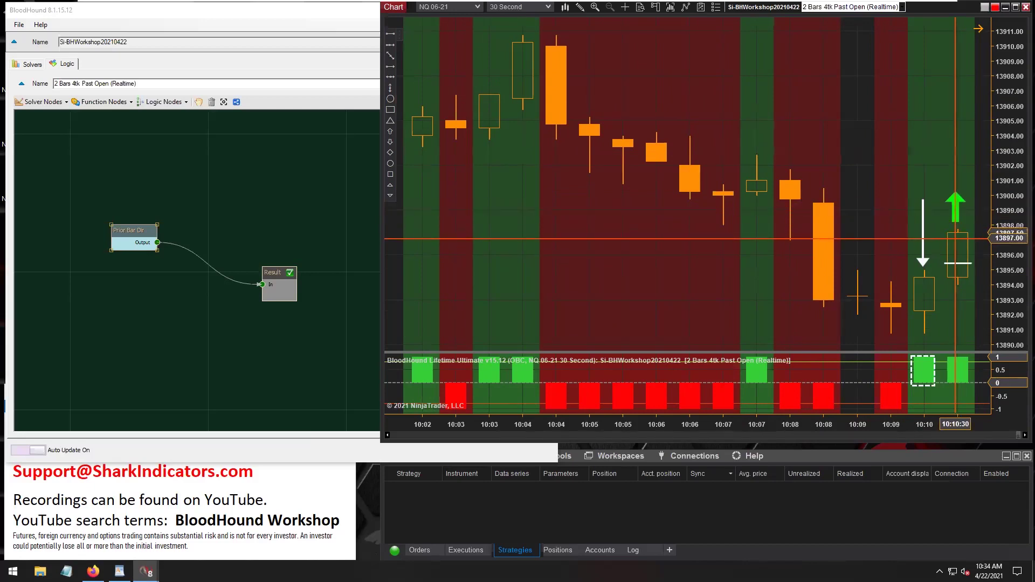
pyautogui.click(923, 250)
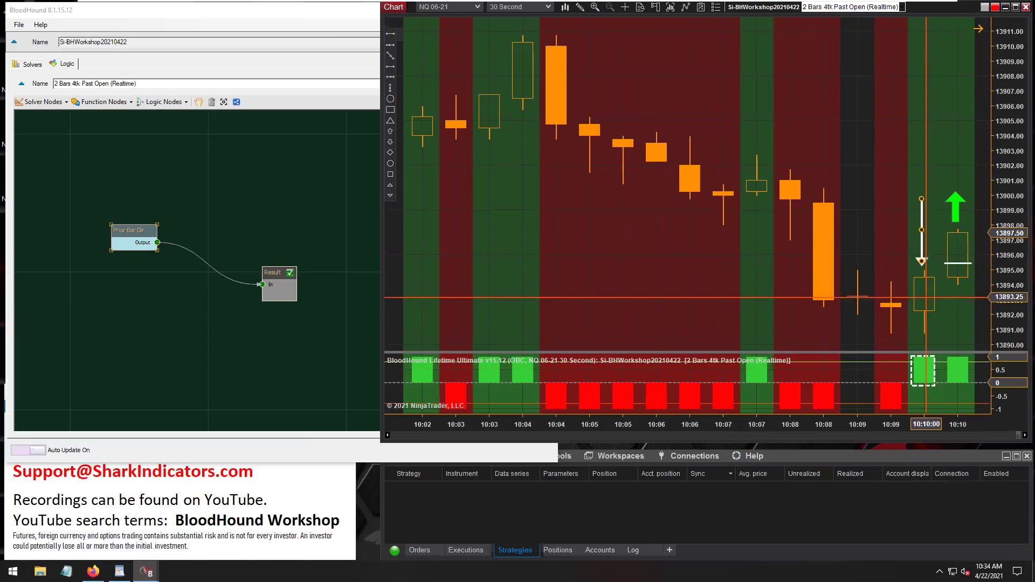
pyautogui.click(935, 372)
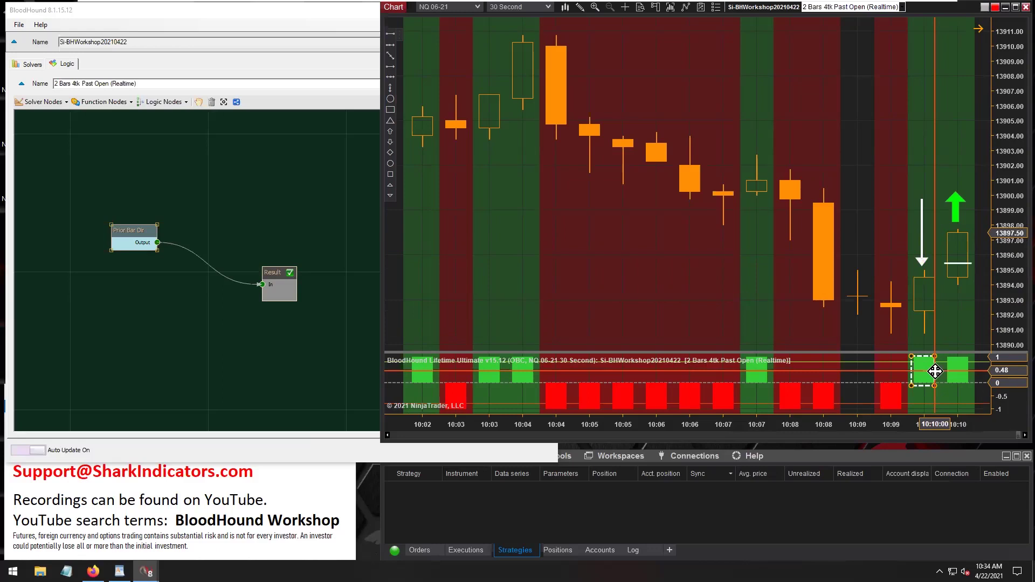
pyautogui.moveTo(935, 372)
pyautogui.mouseDown()
pyautogui.moveTo(971, 371)
pyautogui.moveTo(929, 370)
pyautogui.mouseUp()
# Set Start Bars Ago to 1 for the Prior Bar Dir node.
pyautogui.click(129, 233)
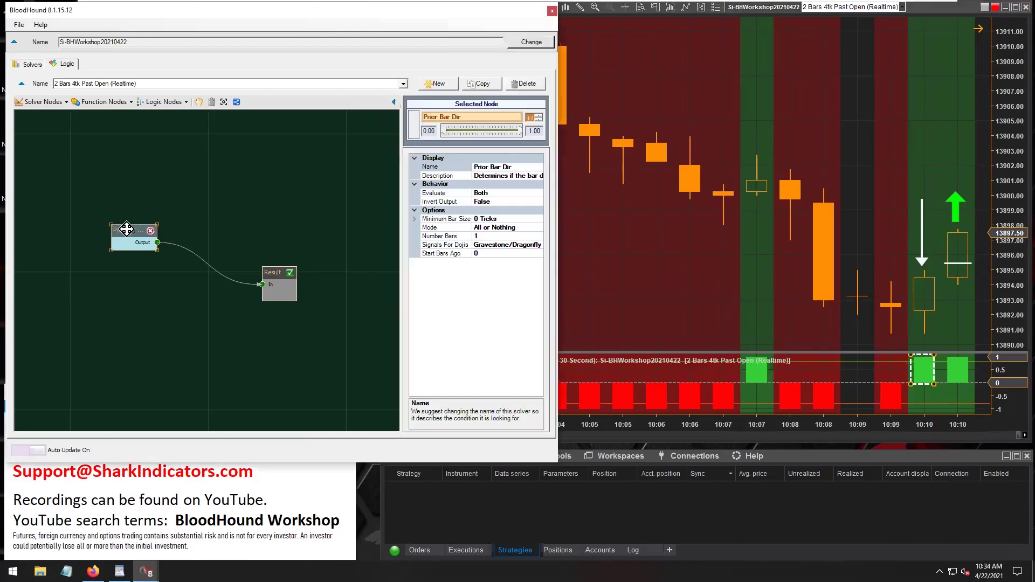
pyautogui.click(435, 254)
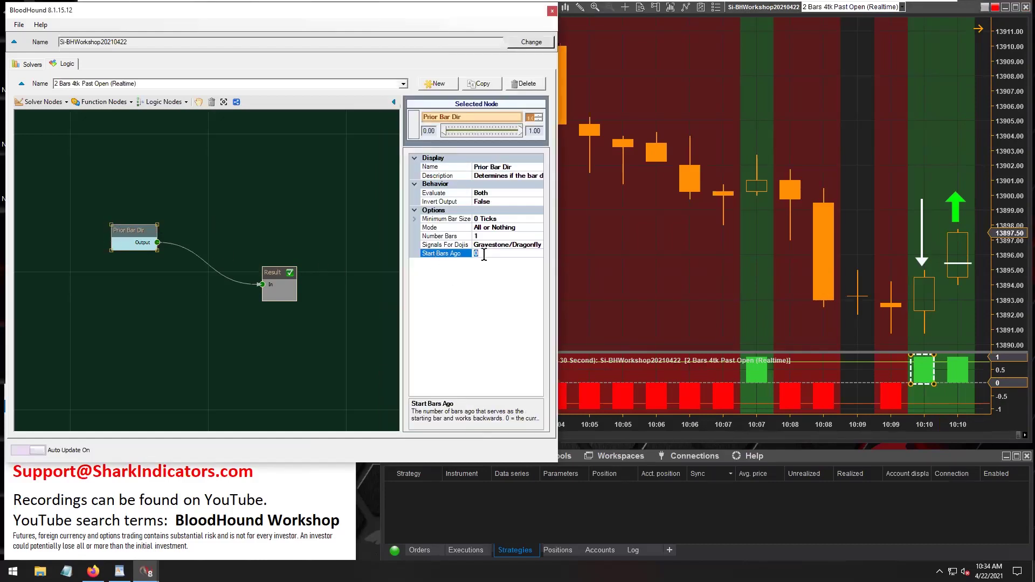
pyautogui.write('1')
pyautogui.click(437, 256)
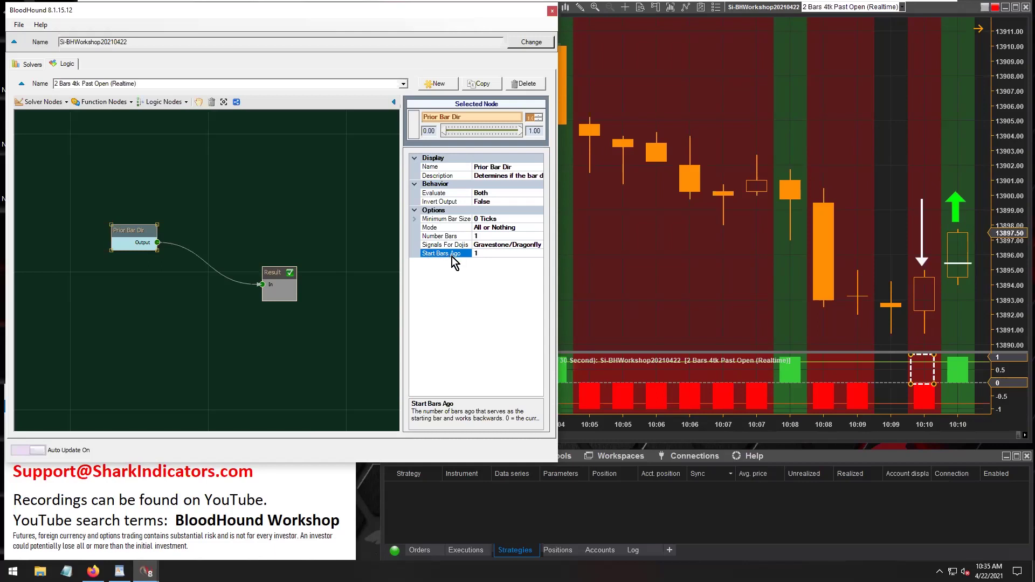
# Add an Indicator Comparison solver node and place it below the Prior Bar Dir node.
pyautogui.click(44, 103)
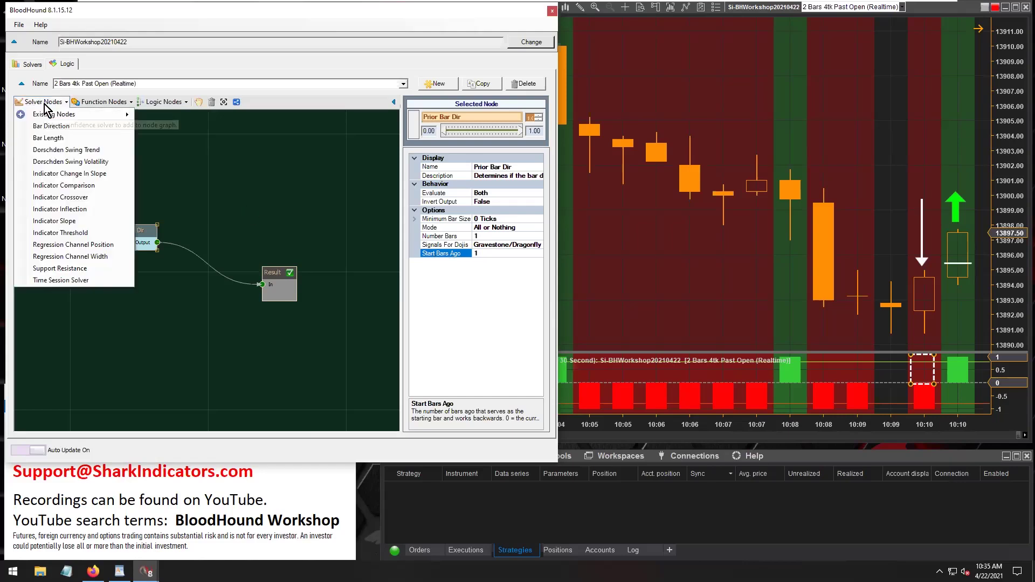
pyautogui.click(62, 186)
pyautogui.moveTo(218, 278); pyautogui.dragTo(110, 272)
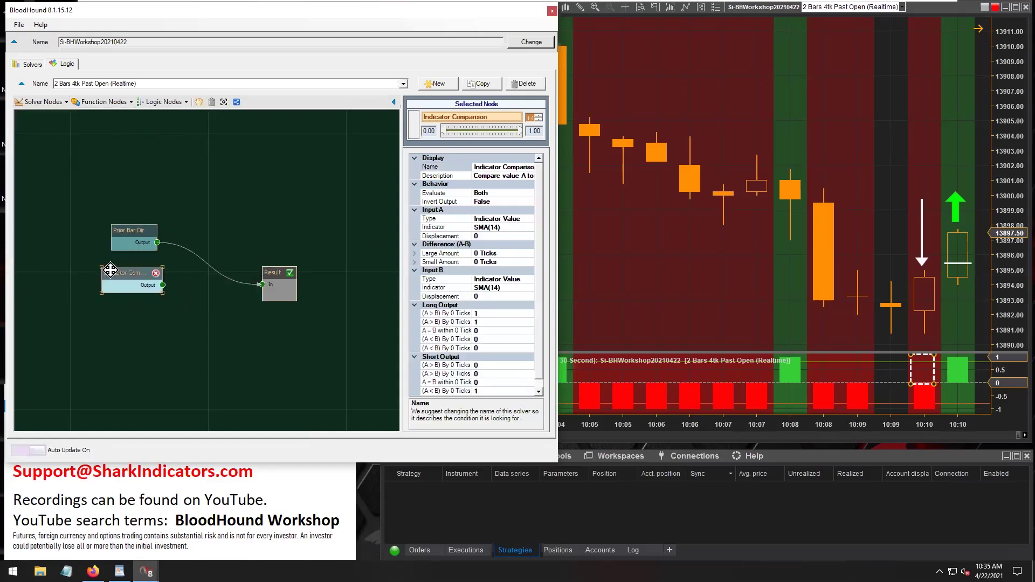
# Compare the Input A Displacement setting of Indicator Comparison with the Start Bars Ago setting of Prior Bar Dir.
pyautogui.click(429, 236)
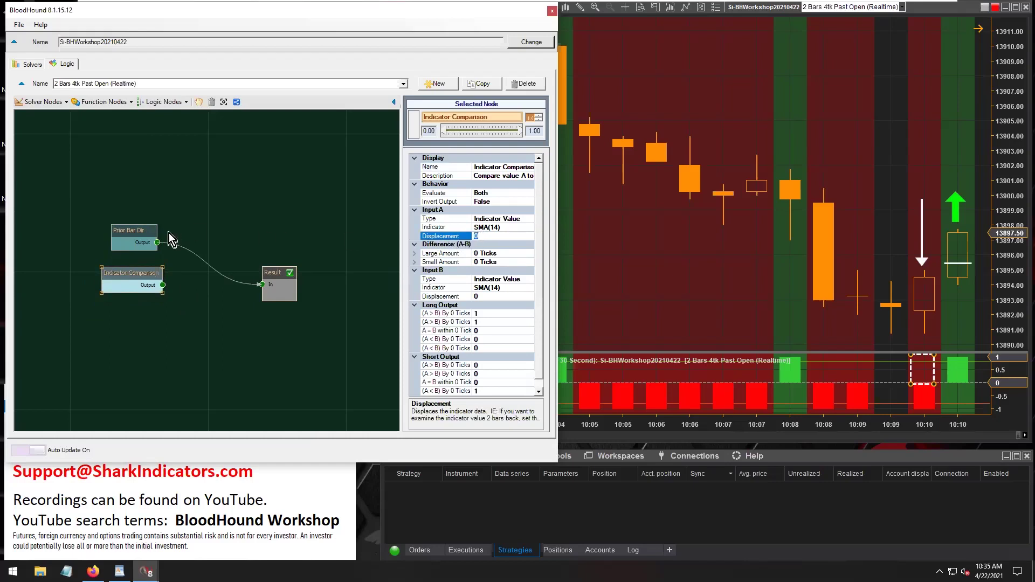
pyautogui.click(131, 233)
pyautogui.click(443, 254)
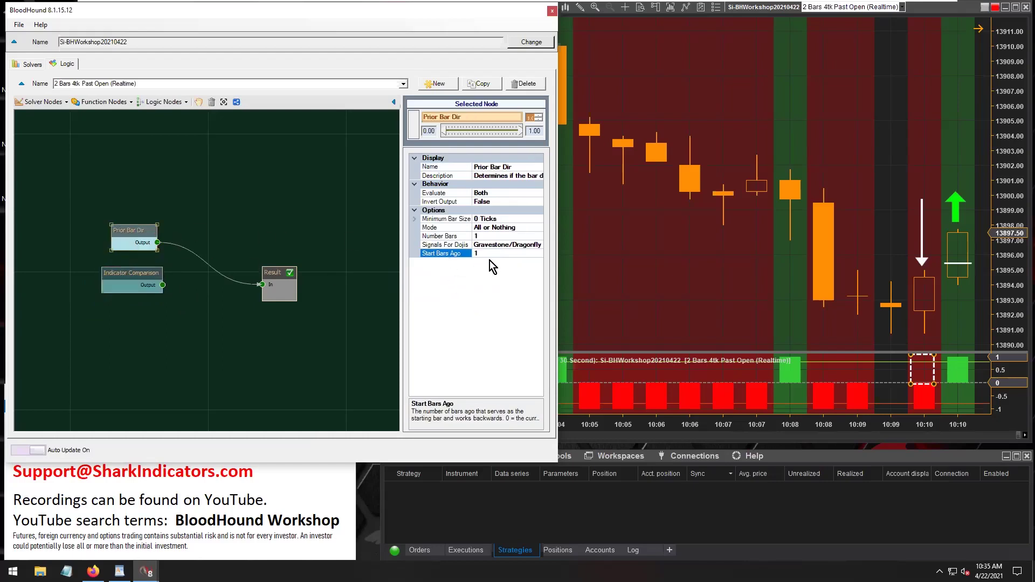
pyautogui.click(123, 230)
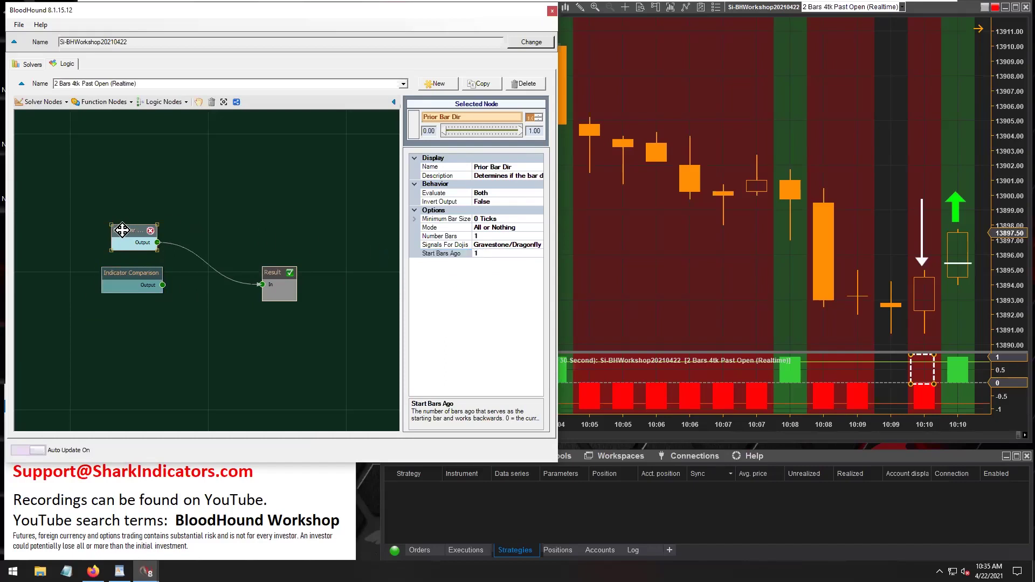
pyautogui.click(481, 254)
pyautogui.click(113, 276)
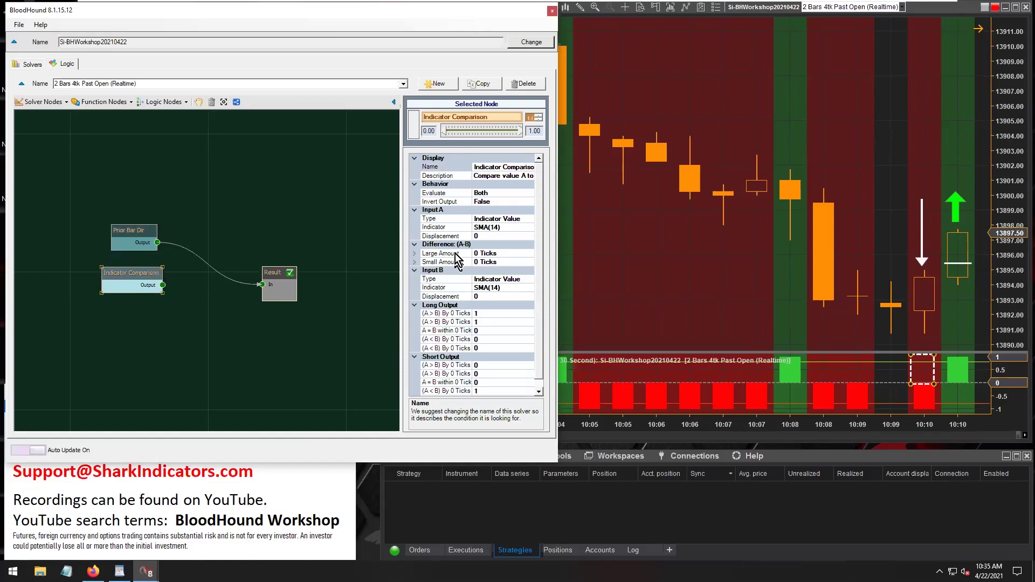
pyautogui.click(438, 237)
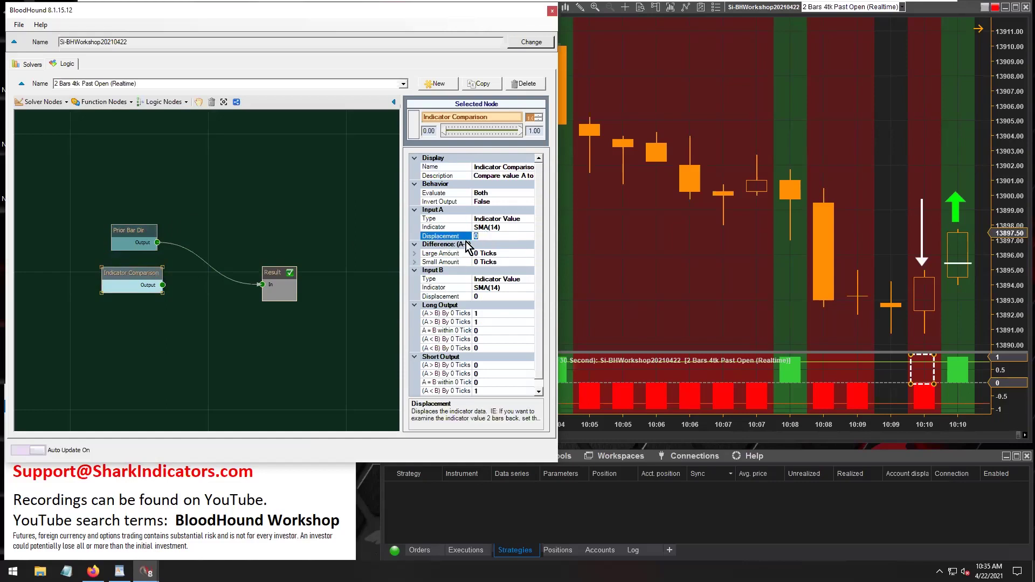
# Add a Lookback function node to the logic graph.
pyautogui.click(102, 102)
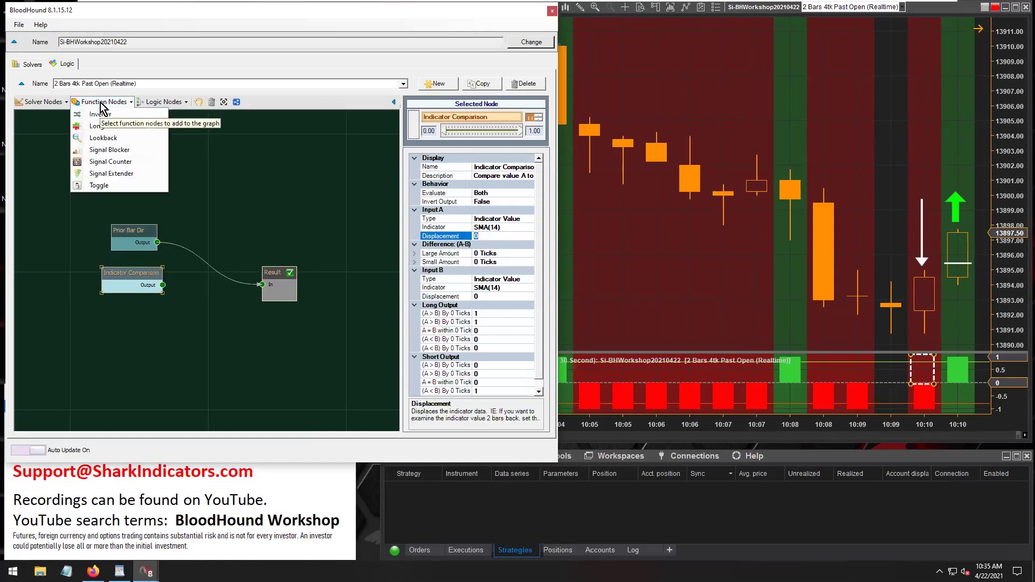
pyautogui.click(102, 138)
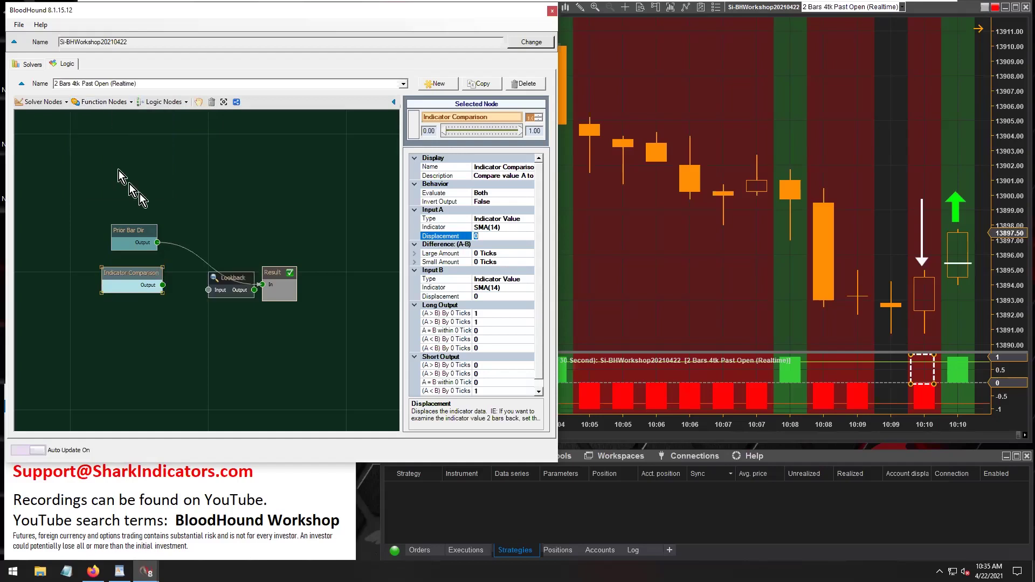
# Place the Lookback node above Prior Bar Dir and compare its Displacement setting with the Start Bars Ago setting of Prior Bar Dir.
pyautogui.moveTo(215, 278); pyautogui.dragTo(120, 180)
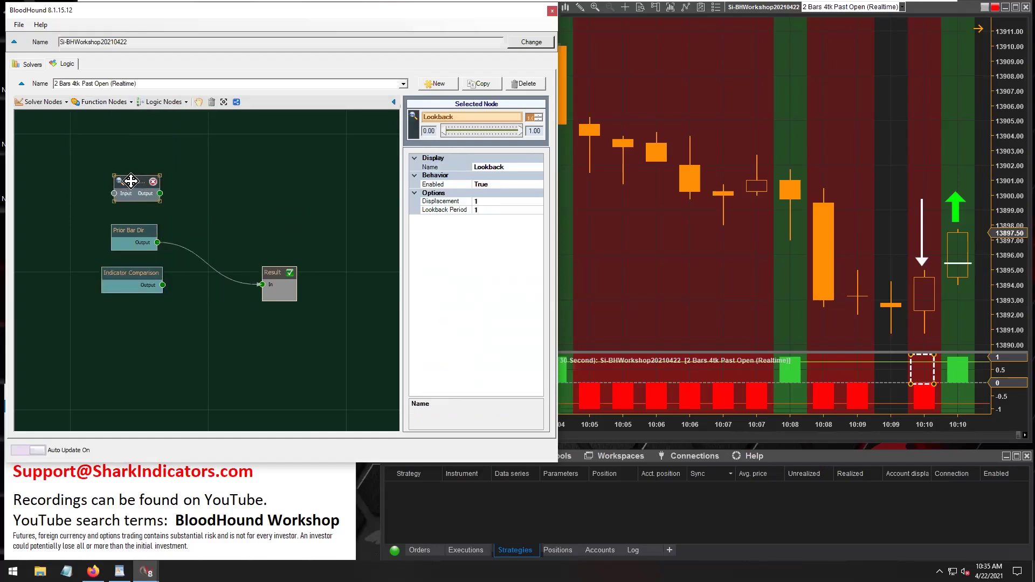
pyautogui.click(441, 203)
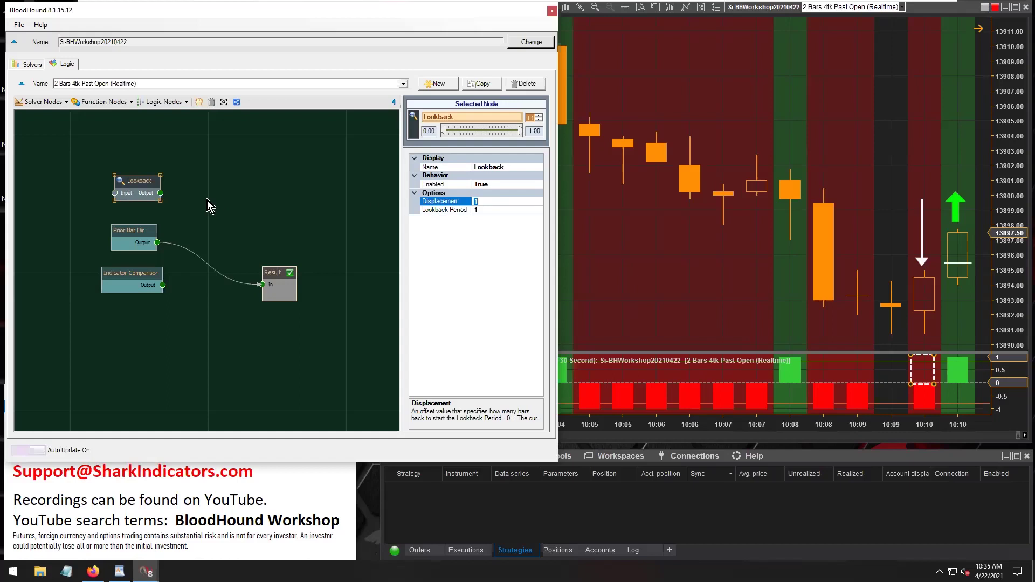
pyautogui.click(126, 231)
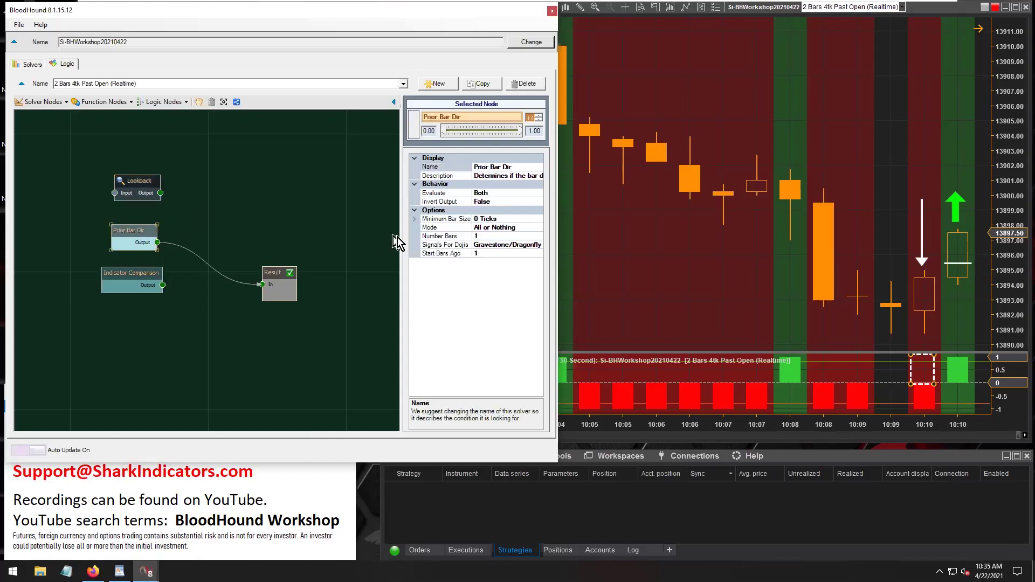
pyautogui.click(446, 255)
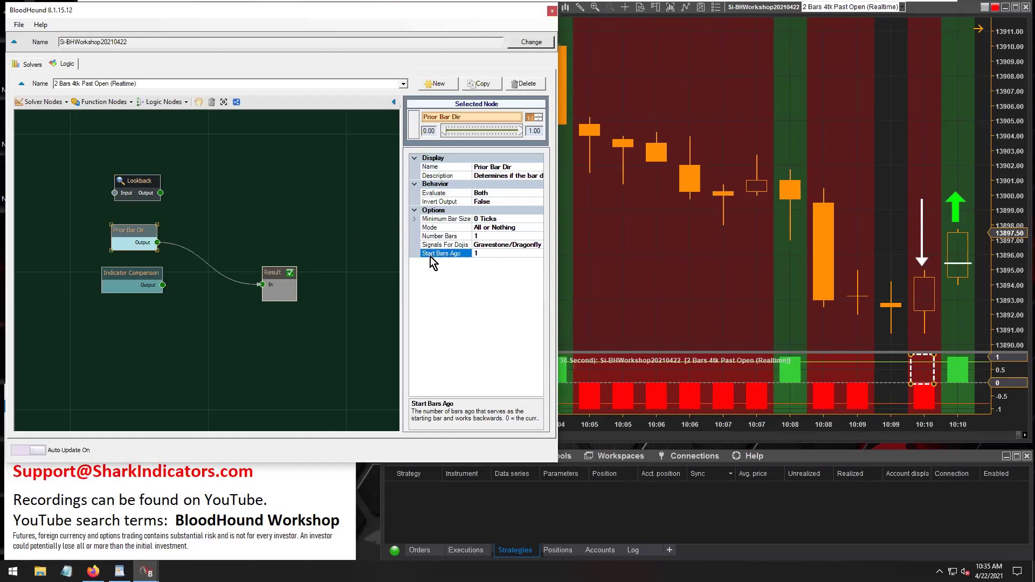
# Illustrate Prior Bar Dir's Start Bars Ago setting by moving the white arrow to the latest bar and back to the previous bar.
pyautogui.click(958, 138)
pyautogui.moveTo(959, 138); pyautogui.dragTo(952, 159)
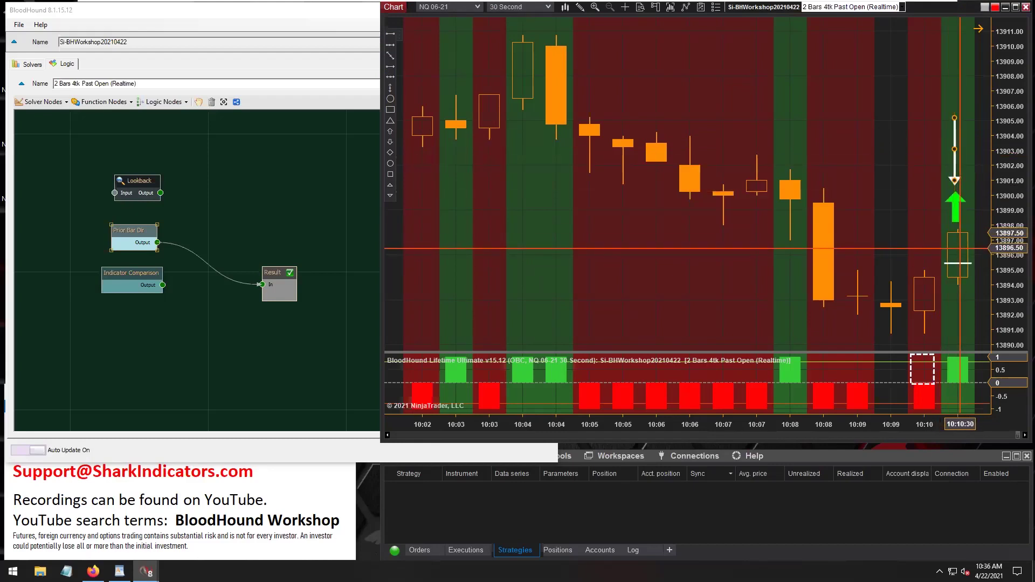
pyautogui.click(125, 229)
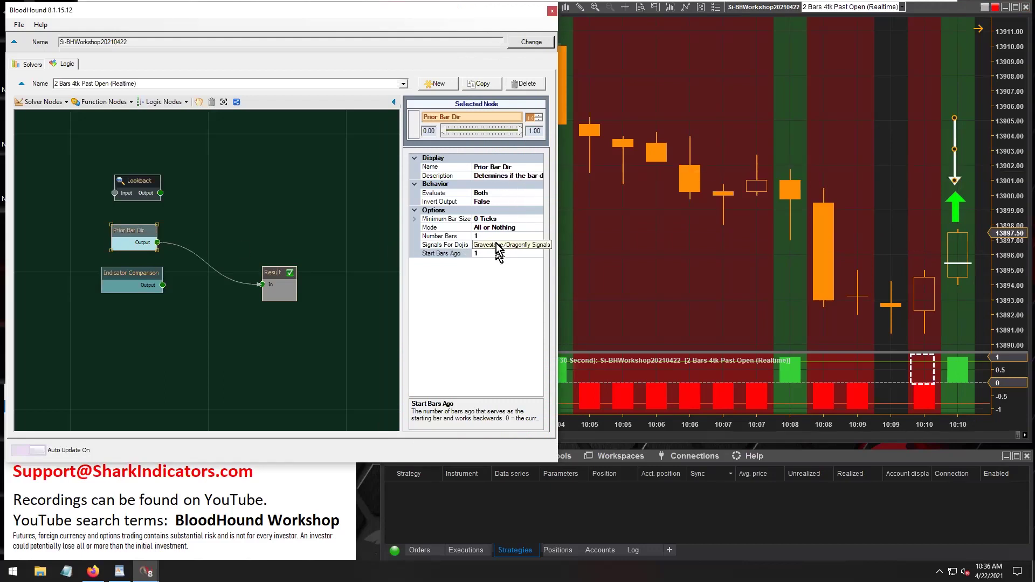
pyautogui.click(480, 254)
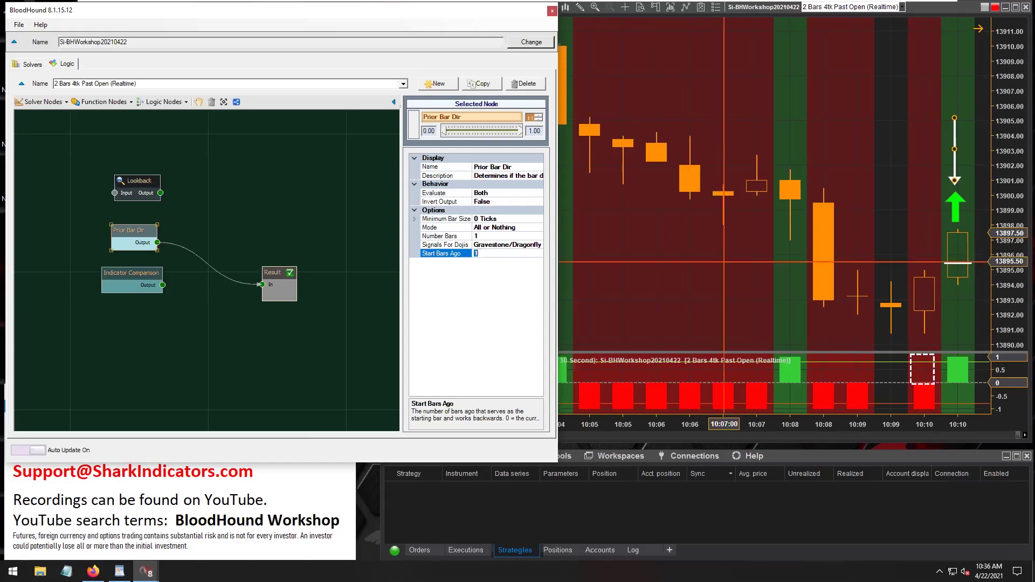
pyautogui.click(956, 158)
pyautogui.moveTo(957, 158)
pyautogui.mouseDown()
pyautogui.moveTo(925, 184)
pyautogui.moveTo(923, 235)
pyautogui.mouseUp()
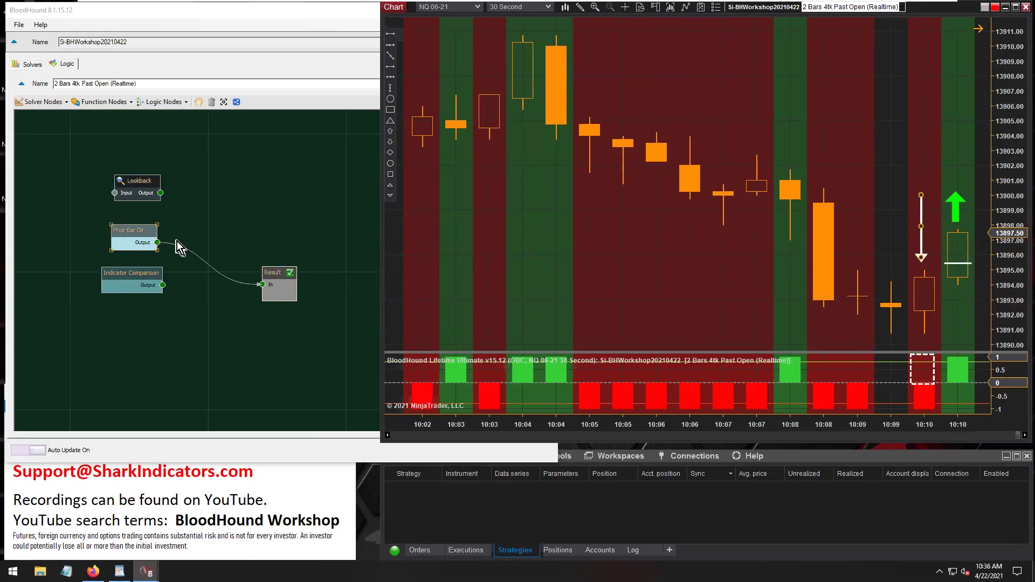
# Delete the Lookback node and select the Prior Bar Dir node.
pyautogui.click(137, 183)
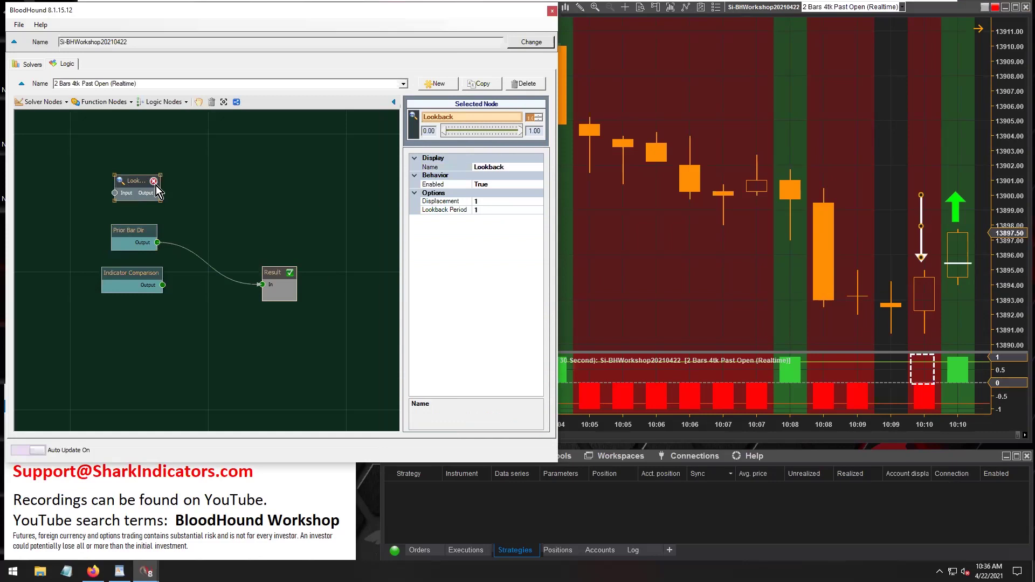
pyautogui.click(156, 183)
pyautogui.click(121, 232)
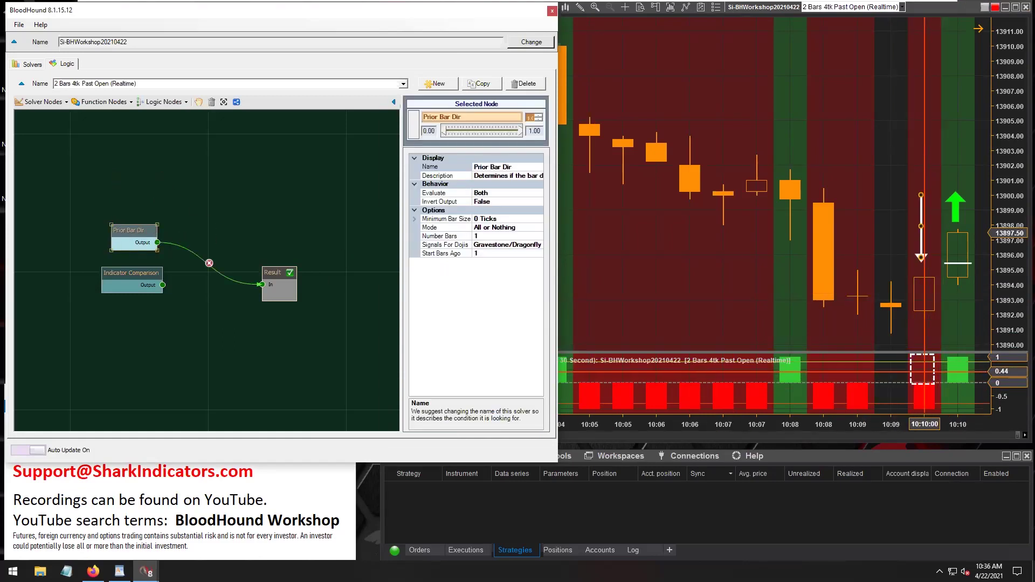
# Shift the dashed box and the white arrow one bar back on the chart, and return both to the 10:10:00 bar.
pyautogui.click(932, 371)
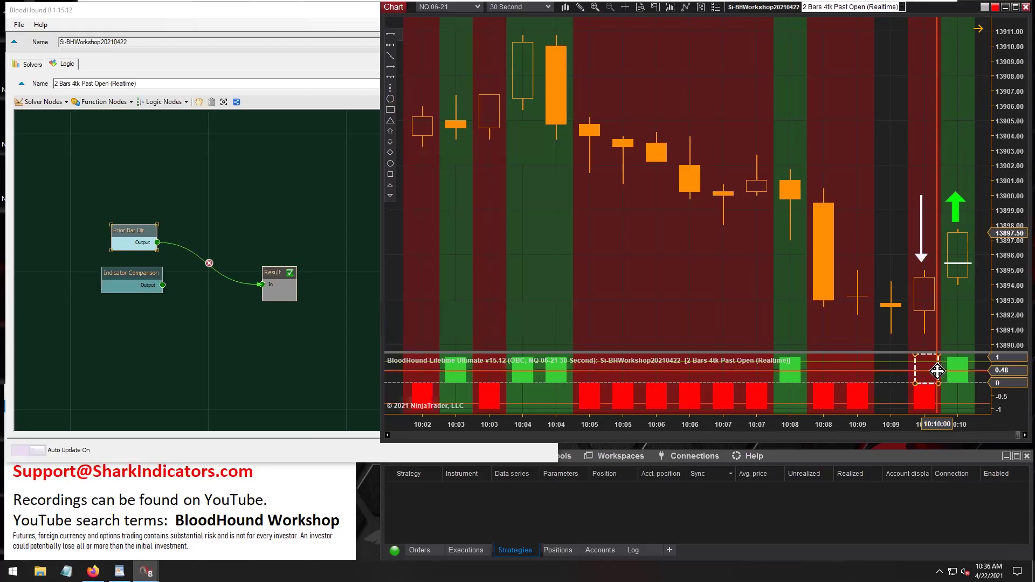
pyautogui.moveTo(937, 371); pyautogui.dragTo(902, 372)
pyautogui.moveTo(921, 247); pyautogui.dragTo(890, 260)
pyautogui.click(895, 371)
pyautogui.moveTo(896, 371); pyautogui.dragTo(933, 369)
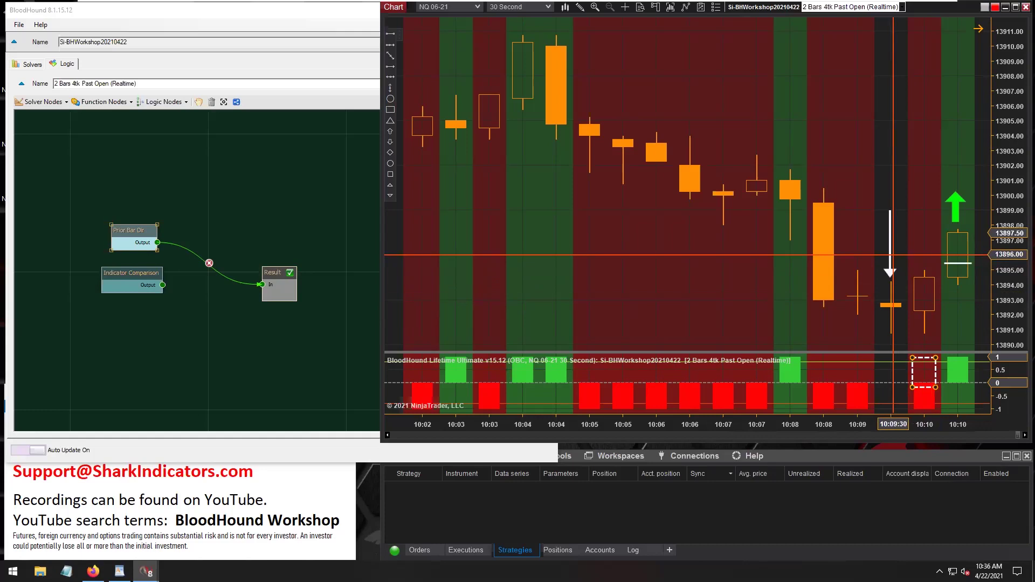
pyautogui.moveTo(889, 255); pyautogui.dragTo(917, 247)
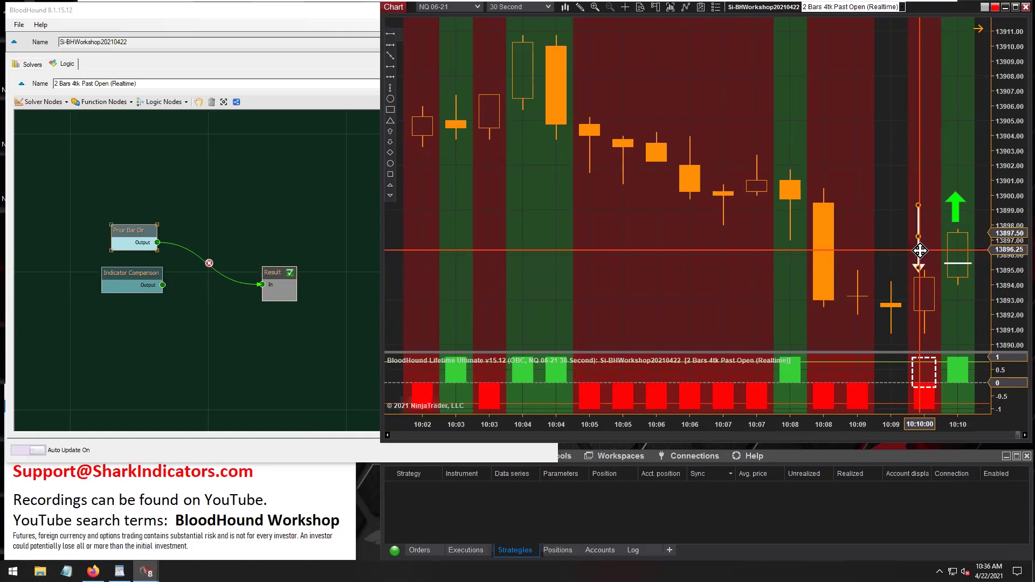
# Move the dashed box onto the green signal of the latest bar.
pyautogui.click(934, 372)
pyautogui.moveTo(934, 372); pyautogui.dragTo(969, 371)
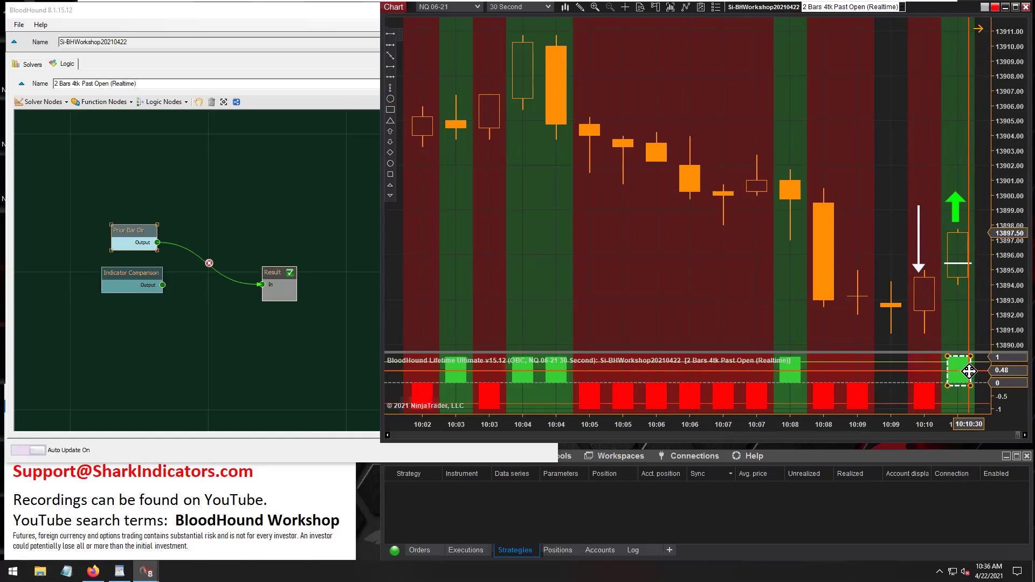
# Move the Prior Bar Dir and Indicator Comparison nodes farther away from the Result node.
pyautogui.click(125, 230)
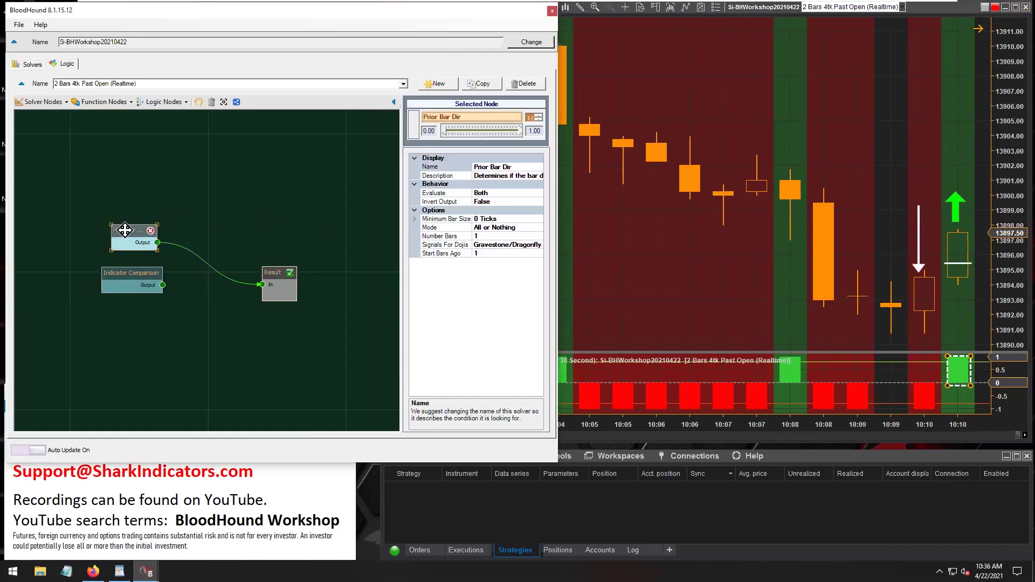
pyautogui.moveTo(125, 230); pyautogui.dragTo(109, 230)
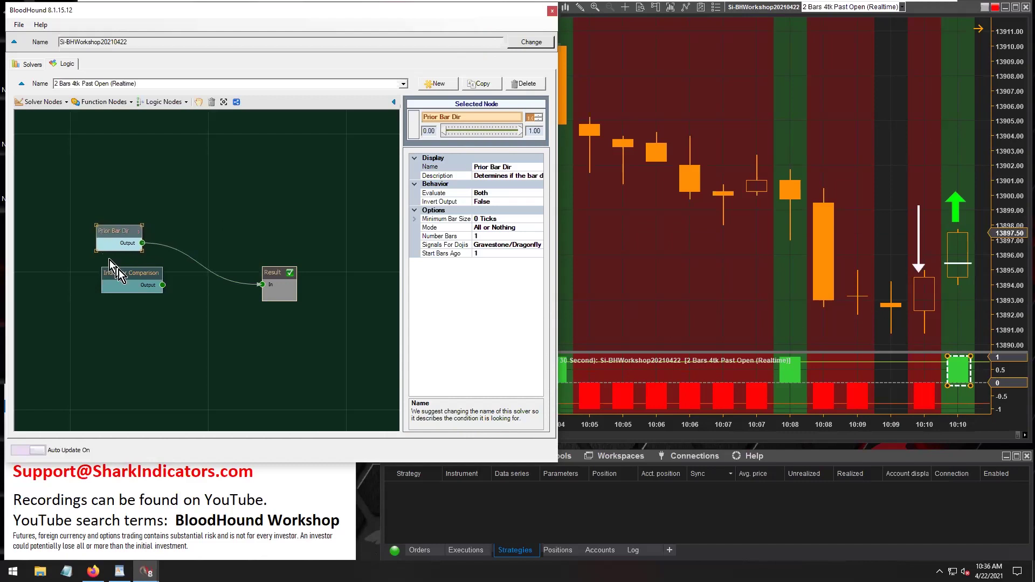
pyautogui.moveTo(121, 274); pyautogui.dragTo(101, 272)
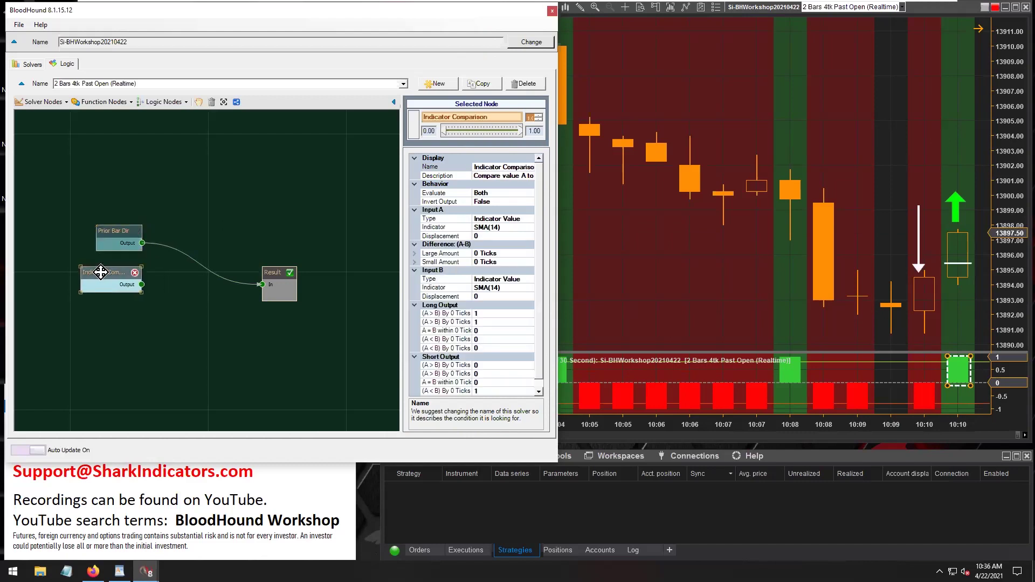
# Turn the white arrow horizontal and align it with the short white line on the latest bar, at about 13895.50.
pyautogui.click(920, 231)
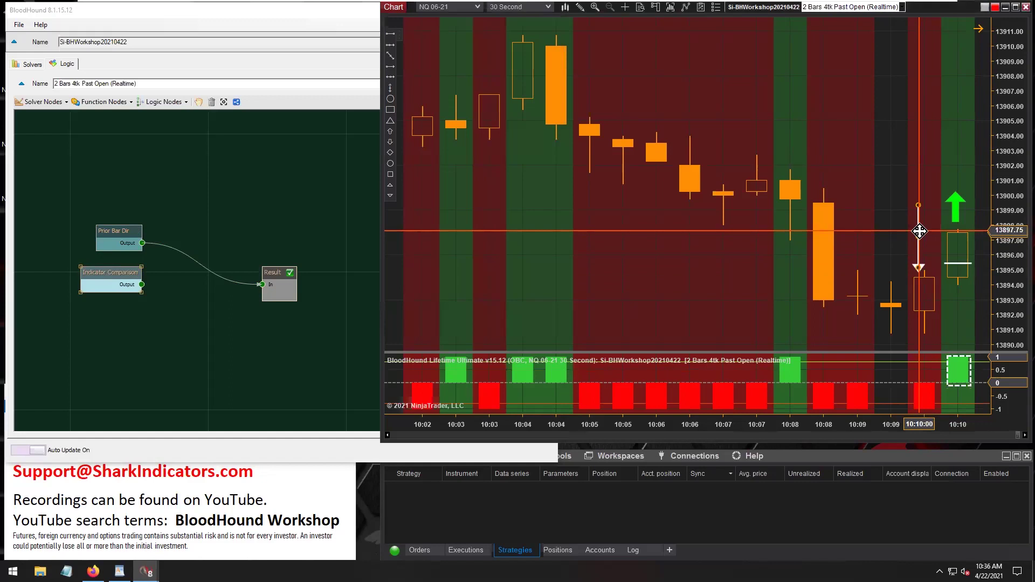
pyautogui.moveTo(919, 207)
pyautogui.mouseDown()
pyautogui.moveTo(850, 266)
pyautogui.moveTo(917, 262)
pyautogui.moveTo(920, 278)
pyautogui.mouseUp()
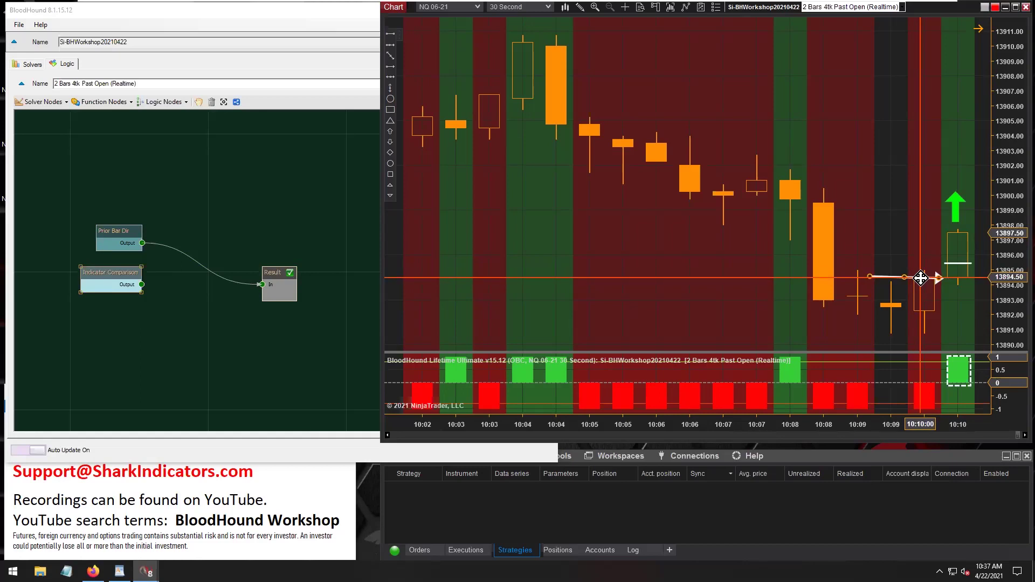
pyautogui.moveTo(921, 278); pyautogui.dragTo(920, 262)
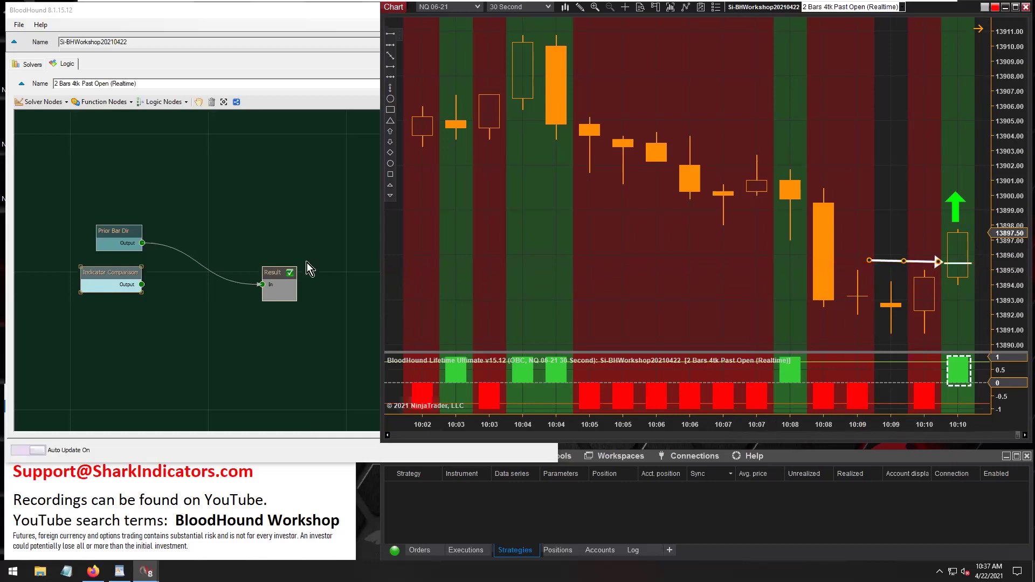
# Shift the Indicator Comparison node slightly lower and rename it HiLo/Open Comp.
pyautogui.doubleClick(108, 271)
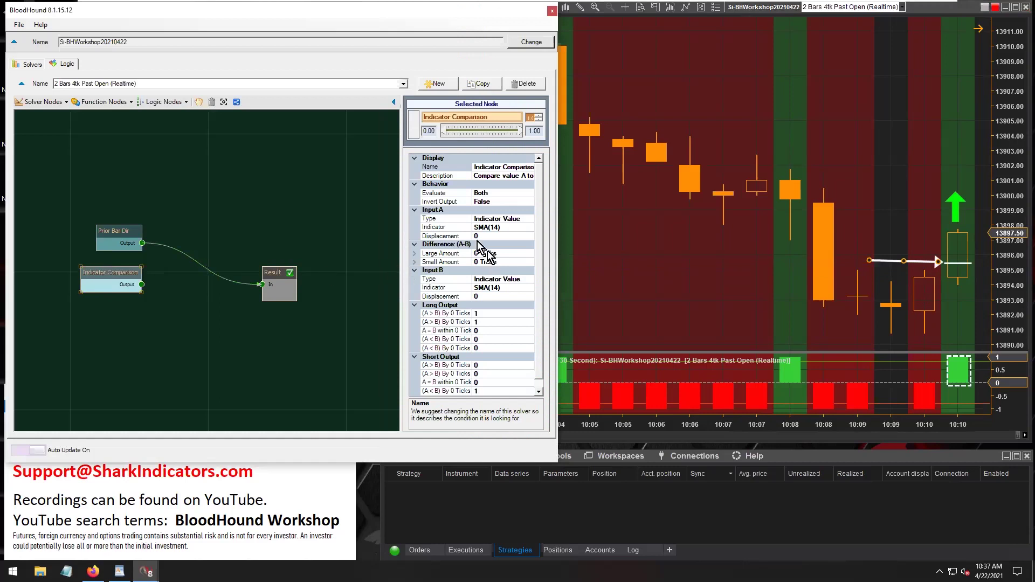
pyautogui.moveTo(105, 281)
pyautogui.moveTo(105, 280)
pyautogui.mouseDown()
pyautogui.moveTo(115, 276)
pyautogui.moveTo(110, 287)
pyautogui.mouseUp()
pyautogui.doubleClick(488, 167)
pyautogui.write('HiLo/')
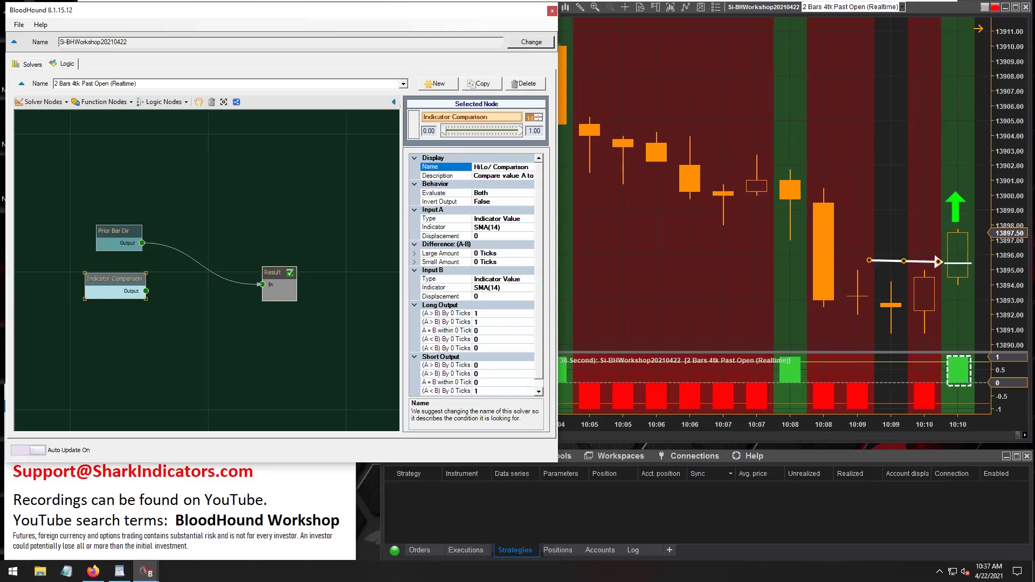
pyautogui.press('Right')
pyautogui.press('Right')
pyautogui.press('Right')
# Nudge the horizontal white arrow so that it points at the short white line on the latest bar.
pyautogui.click(903, 262)
pyautogui.moveTo(903, 263)
pyautogui.mouseDown()
pyautogui.moveTo(900, 277)
pyautogui.moveTo(909, 231)
pyautogui.moveTo(941, 229)
pyautogui.moveTo(927, 280)
pyautogui.moveTo(931, 265)
pyautogui.mouseUp()
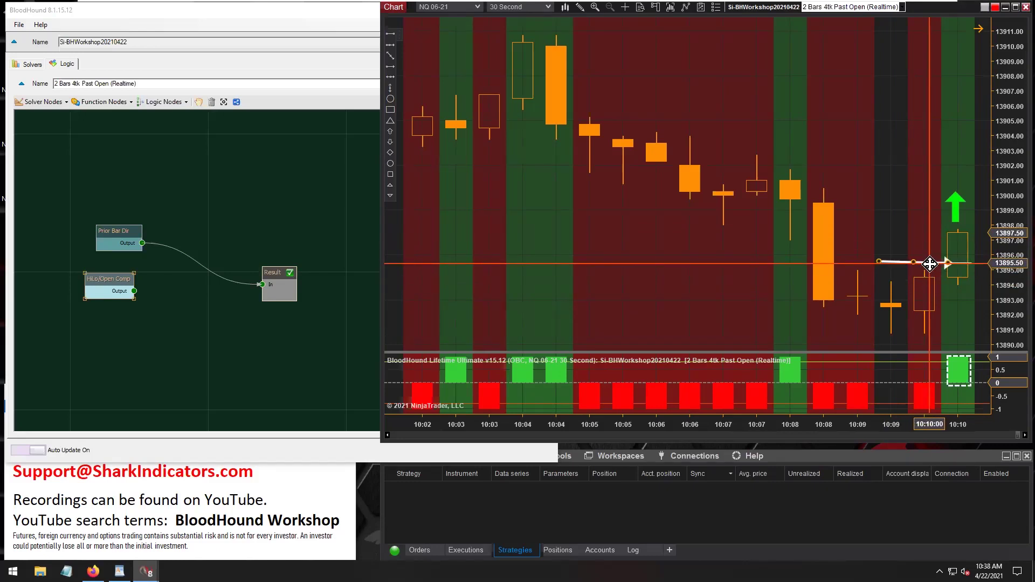
pyautogui.moveTo(929, 264); pyautogui.dragTo(921, 263)
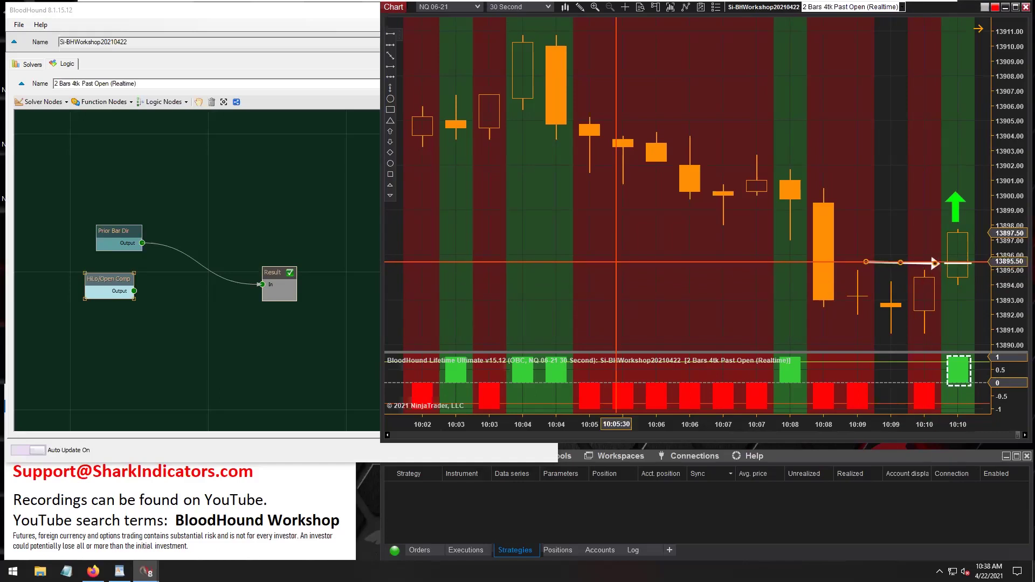
# Set the type of both Input A and Input B to Price for the HiLo/Open Comp node.
pyautogui.moveTo(99, 281); pyautogui.dragTo(104, 281)
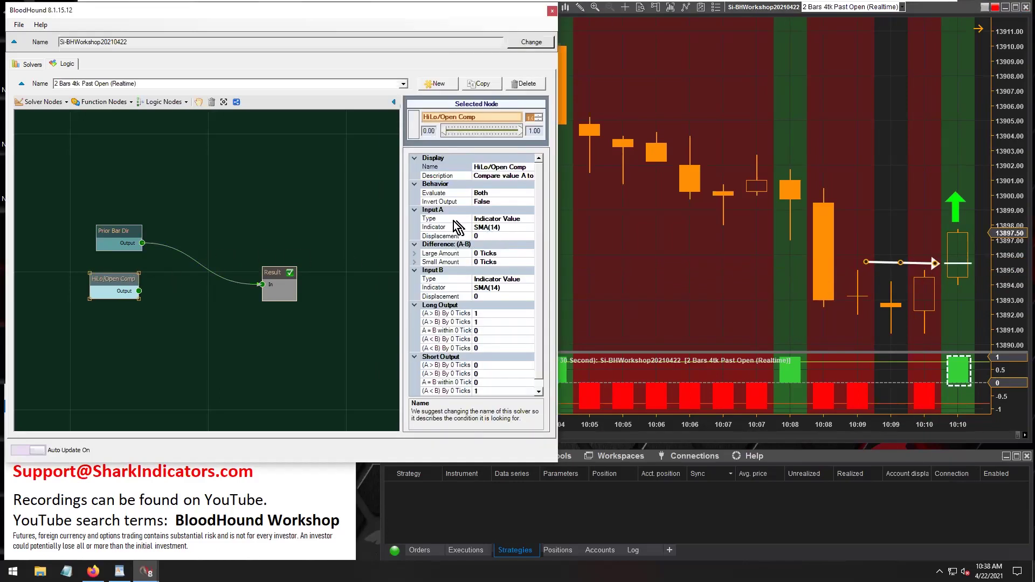
pyautogui.click(438, 219)
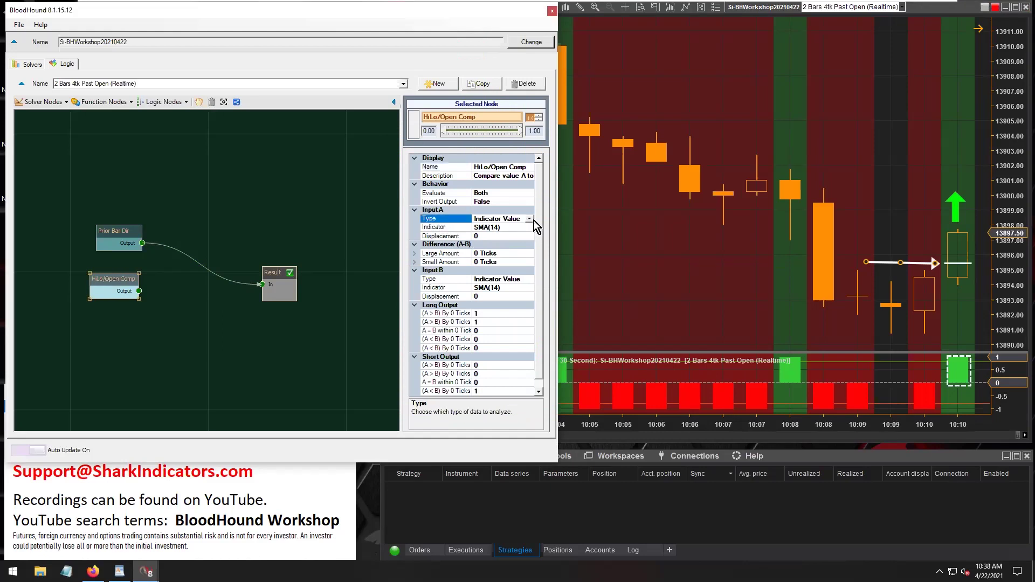
pyautogui.click(529, 219)
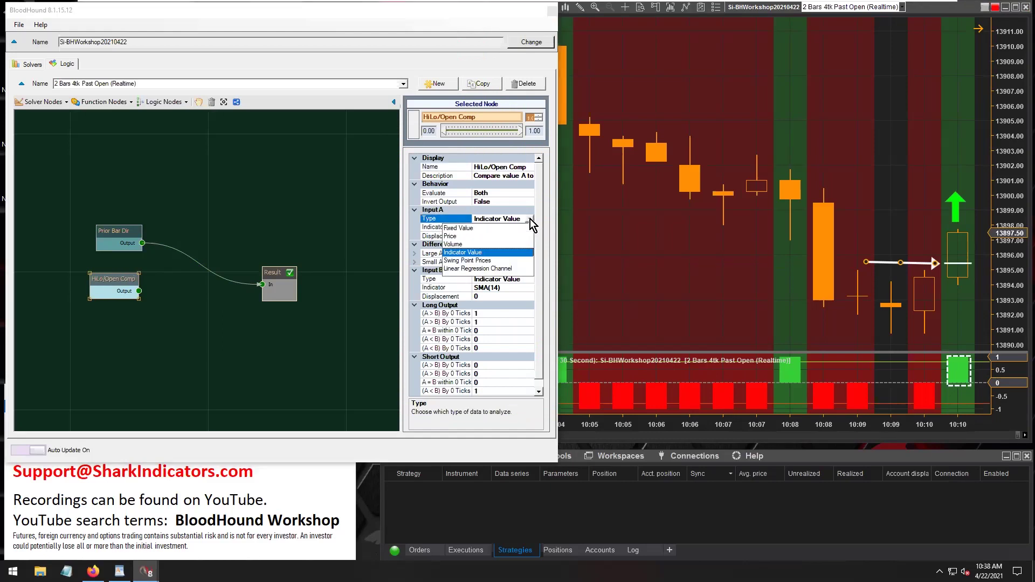
pyautogui.click(457, 243)
pyautogui.click(439, 289)
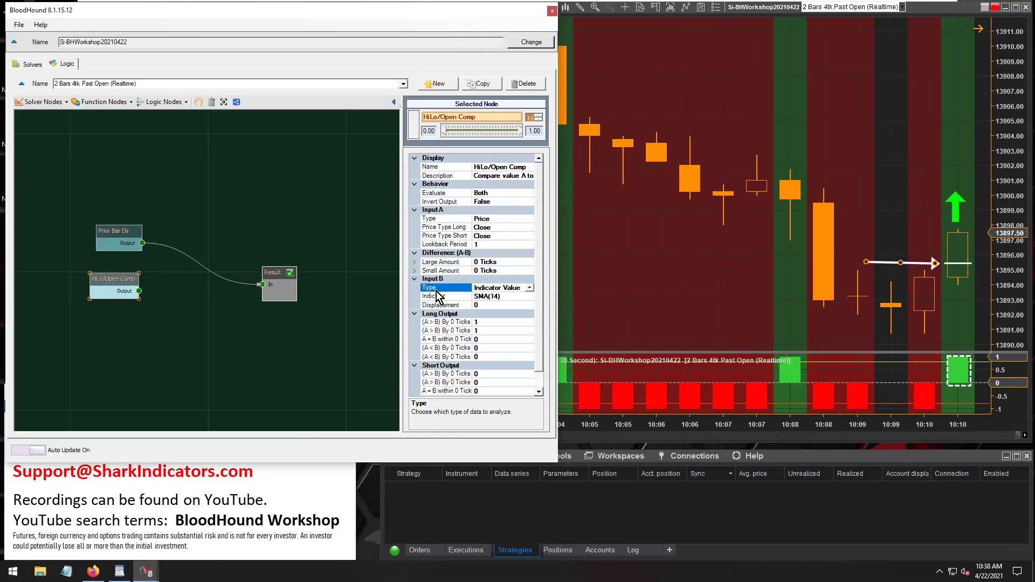
pyautogui.click(529, 288)
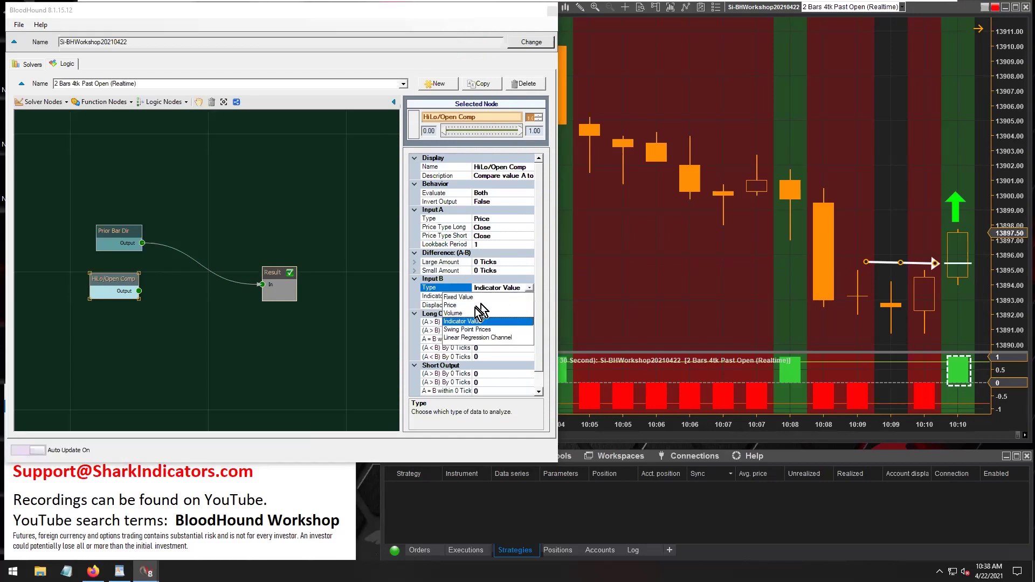
pyautogui.click(452, 306)
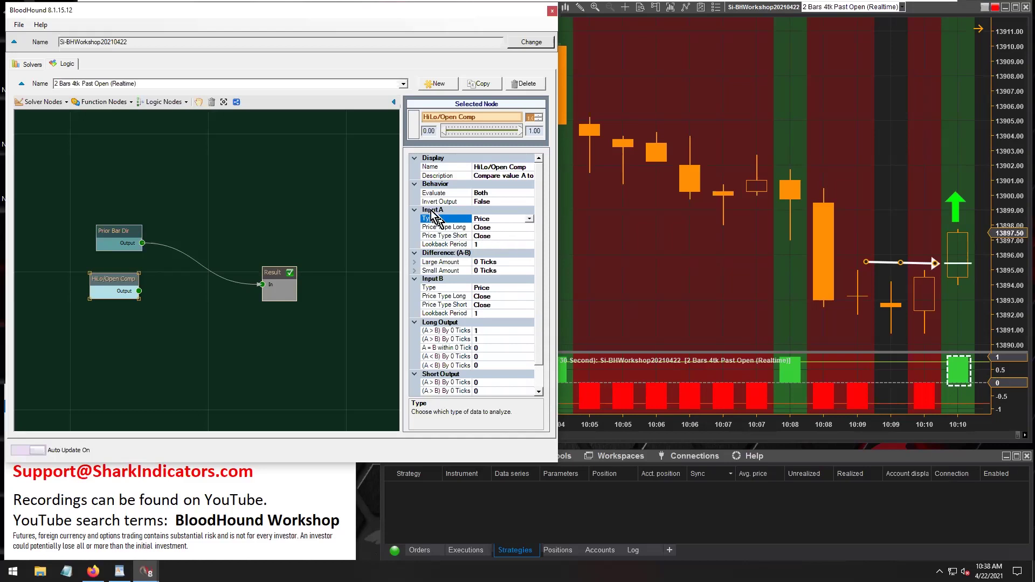
# Set Input A's Price Type Long to High and Price Type Short to Low.
pyautogui.click(448, 227)
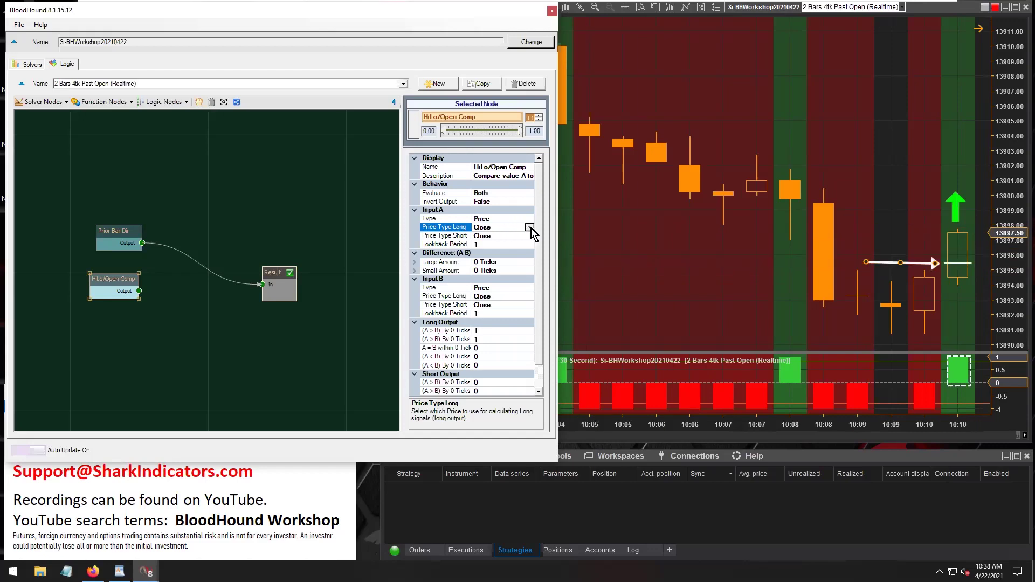
pyautogui.click(529, 227)
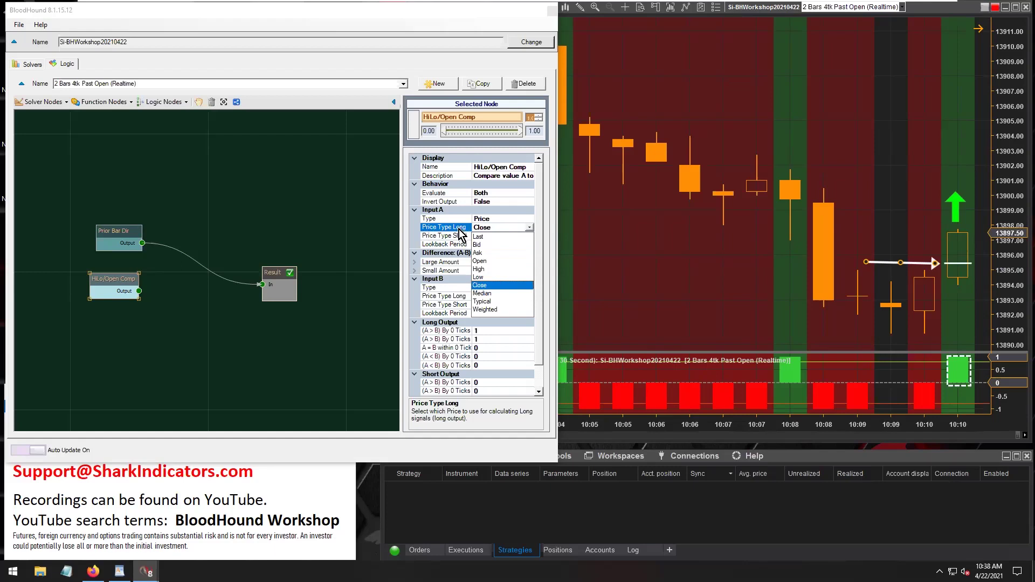
pyautogui.click(479, 269)
pyautogui.click(467, 236)
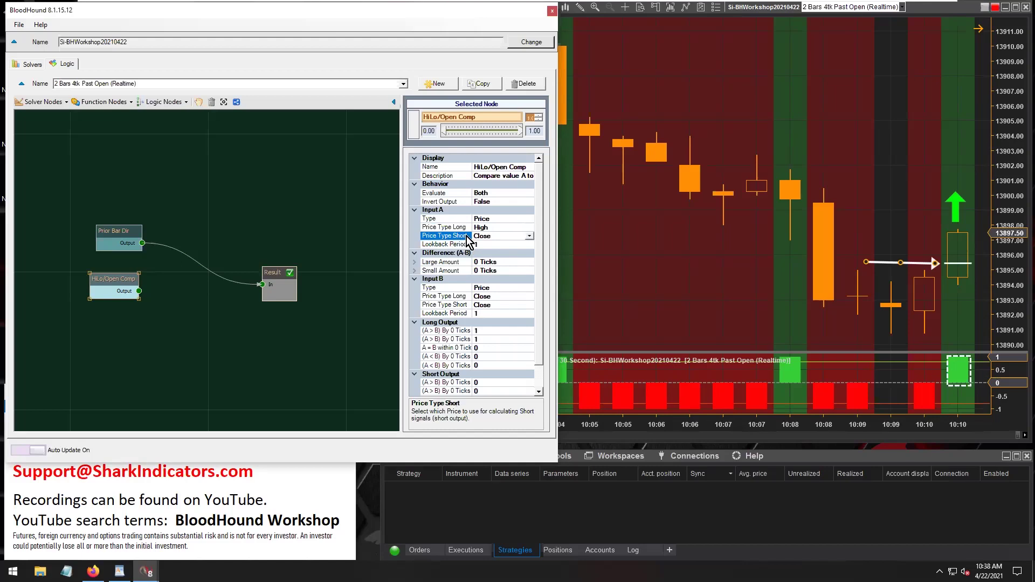
pyautogui.click(531, 238)
pyautogui.click(483, 286)
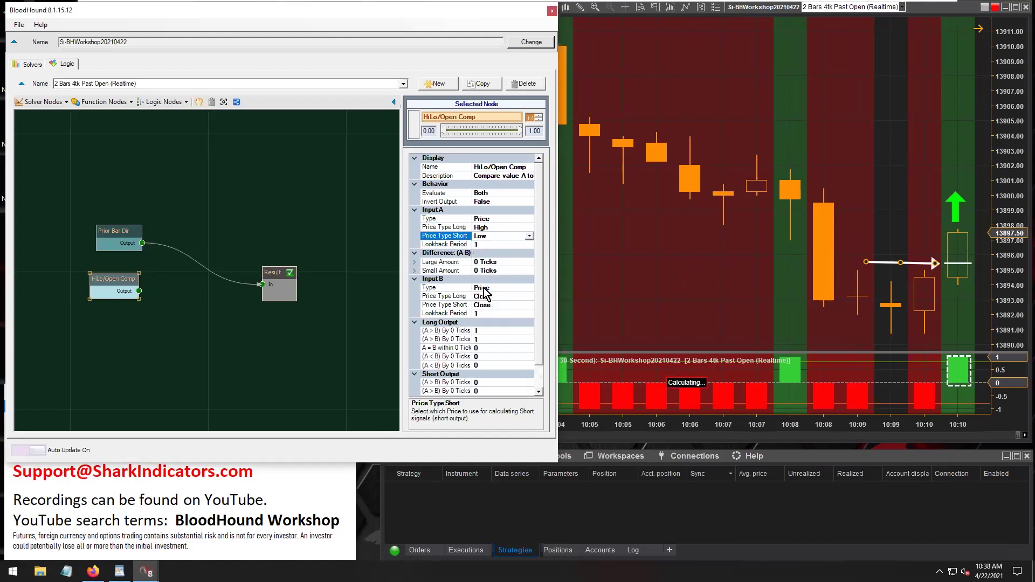
# Set the Large Amount of the A-B difference to 4 ticks.
pyautogui.click(477, 263)
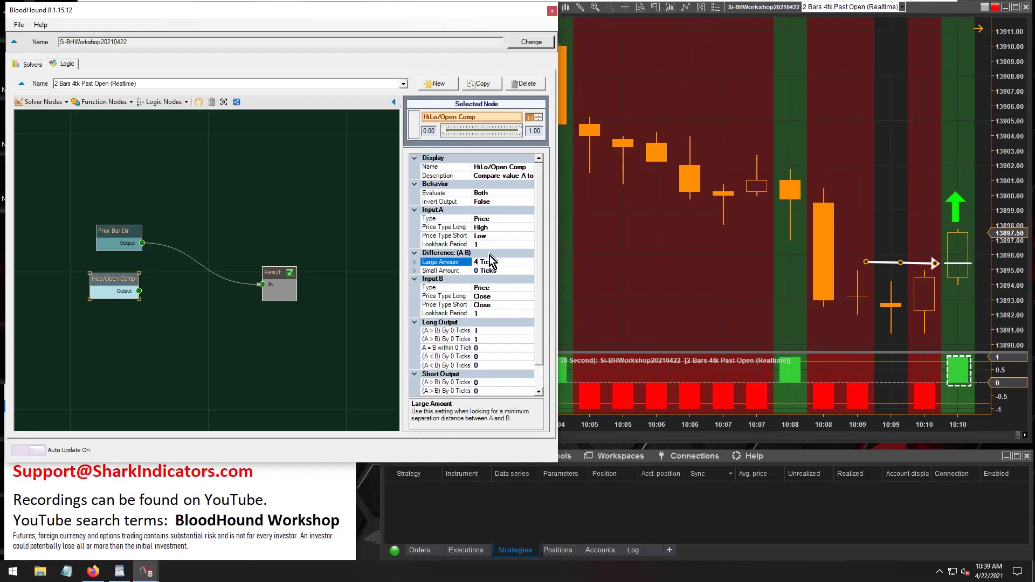
# Set Input B's Price Type Long and Price Type Short to Open for the HiLo/Open Comp node.
pyautogui.click(480, 271)
pyautogui.write('4')
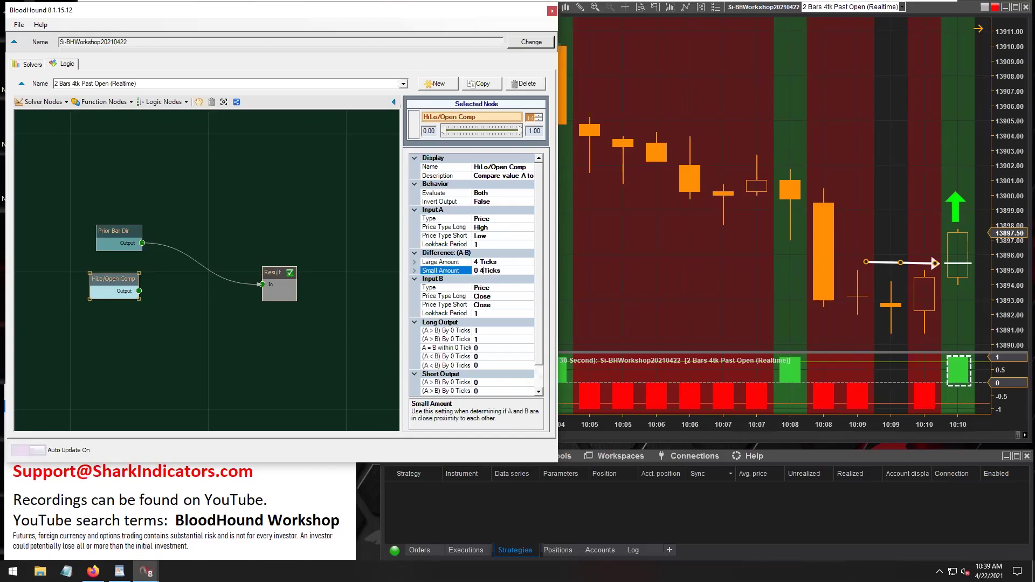
pyautogui.click(480, 296)
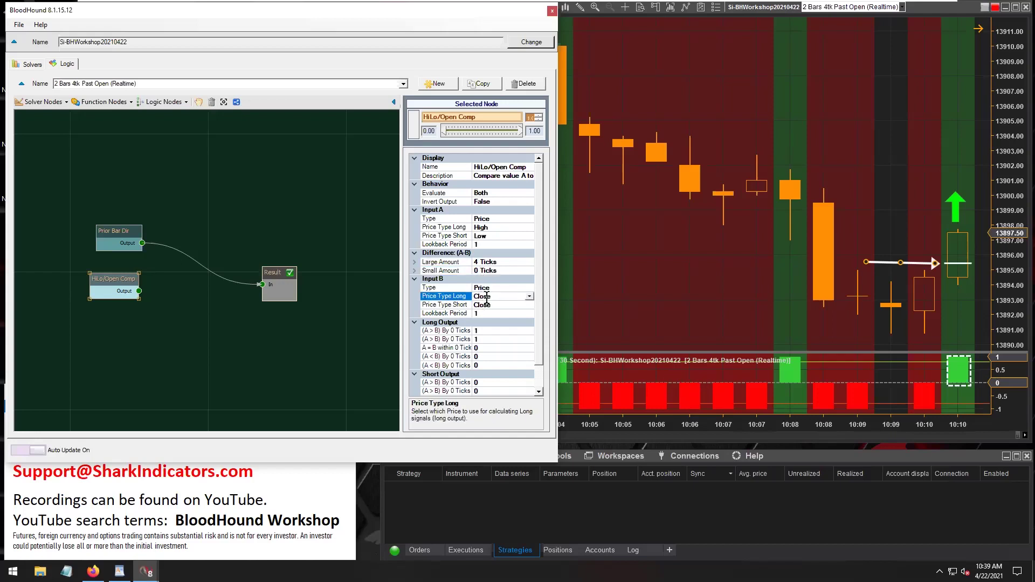
pyautogui.doubleClick(486, 298)
pyautogui.doubleClick(483, 305)
pyautogui.click(480, 297)
pyautogui.click(461, 306)
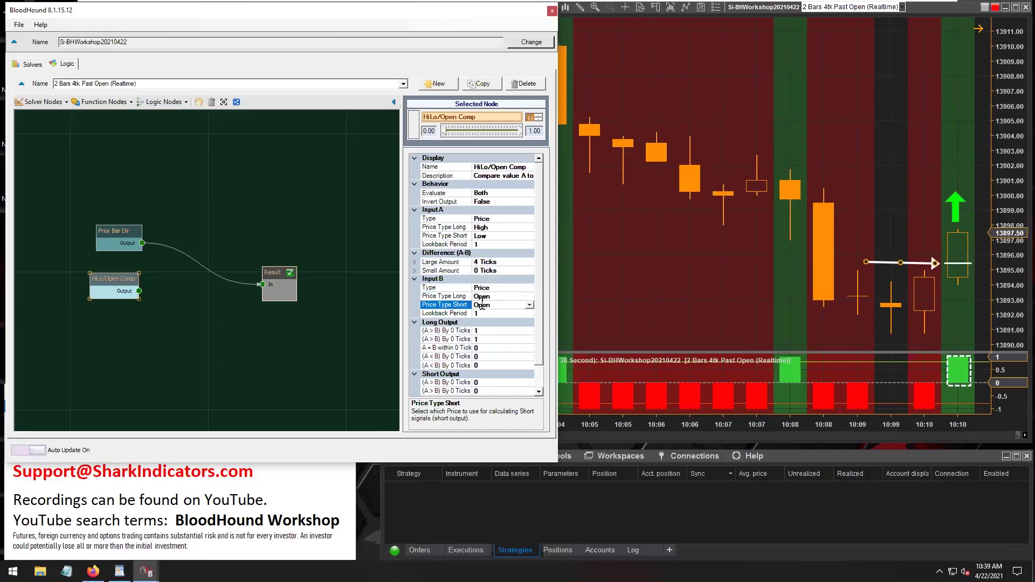
pyautogui.click(482, 296)
# Route the HiLo/Open Comp output directly into the Result node and examine its signals on the chart, including the newer bars.
pyautogui.moveTo(138, 291); pyautogui.dragTo(261, 284)
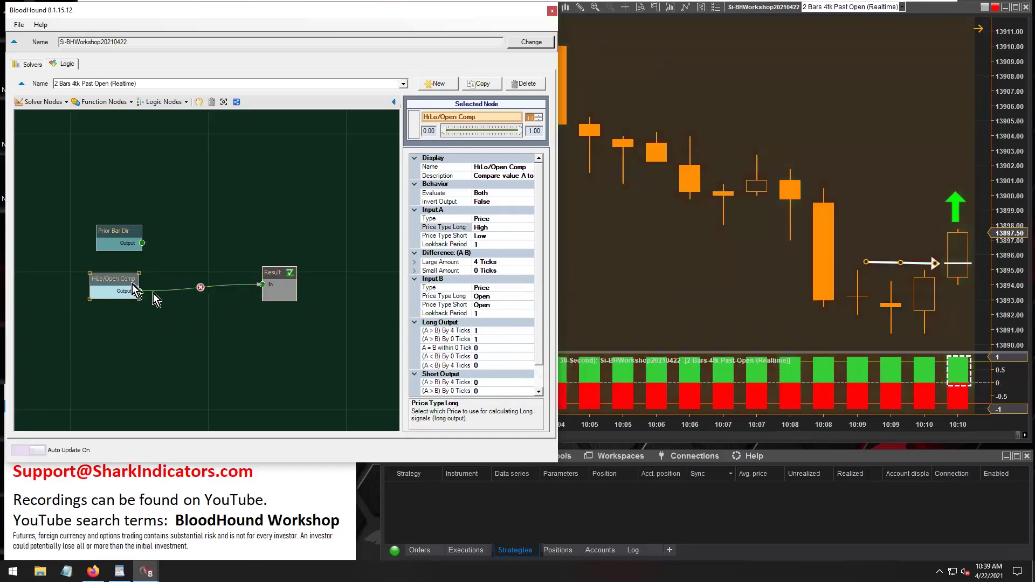
pyautogui.moveTo(109, 280); pyautogui.dragTo(113, 279)
pyautogui.click(487, 314)
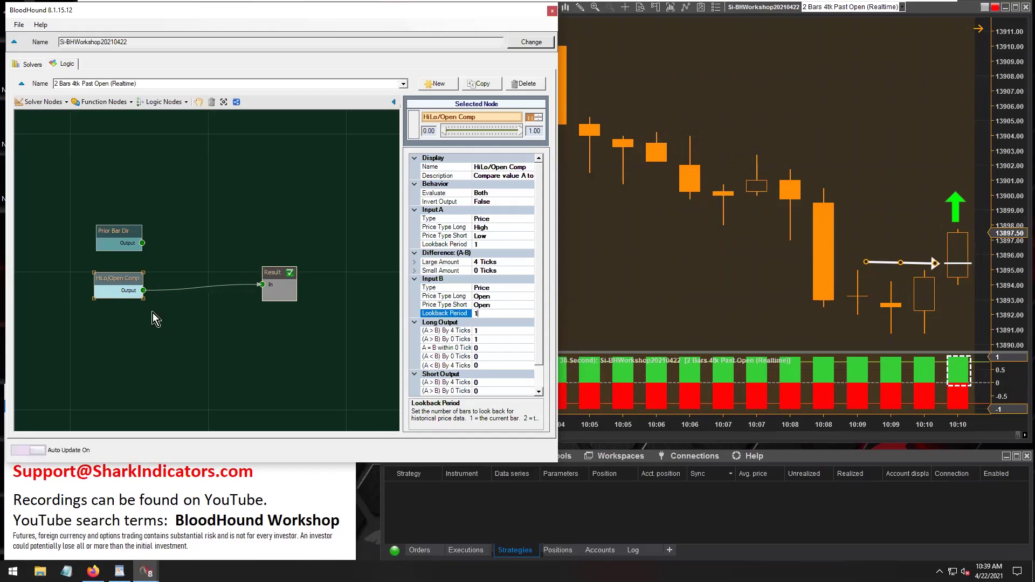
pyautogui.moveTo(110, 280); pyautogui.dragTo(111, 280)
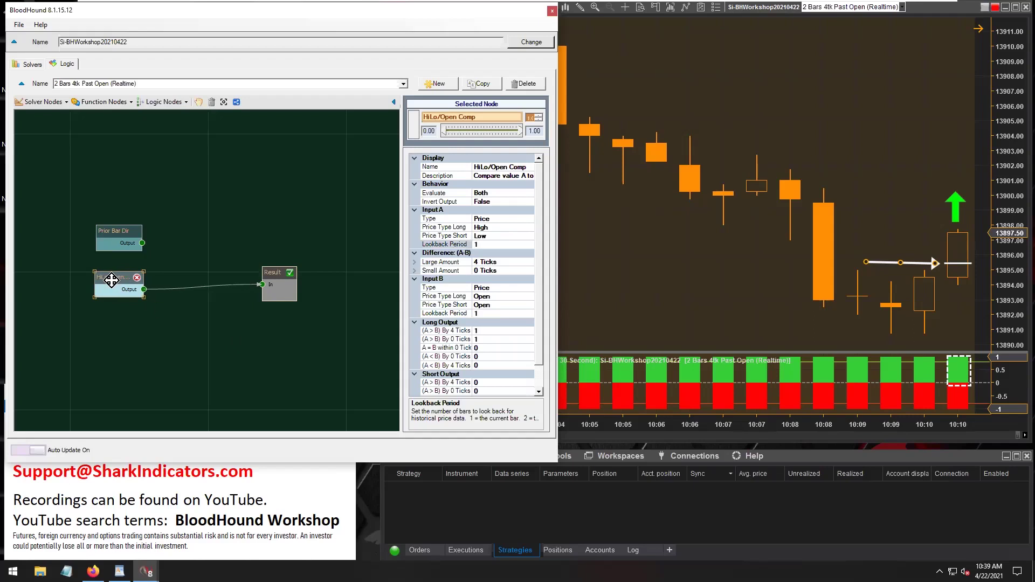
pyautogui.click(701, 309)
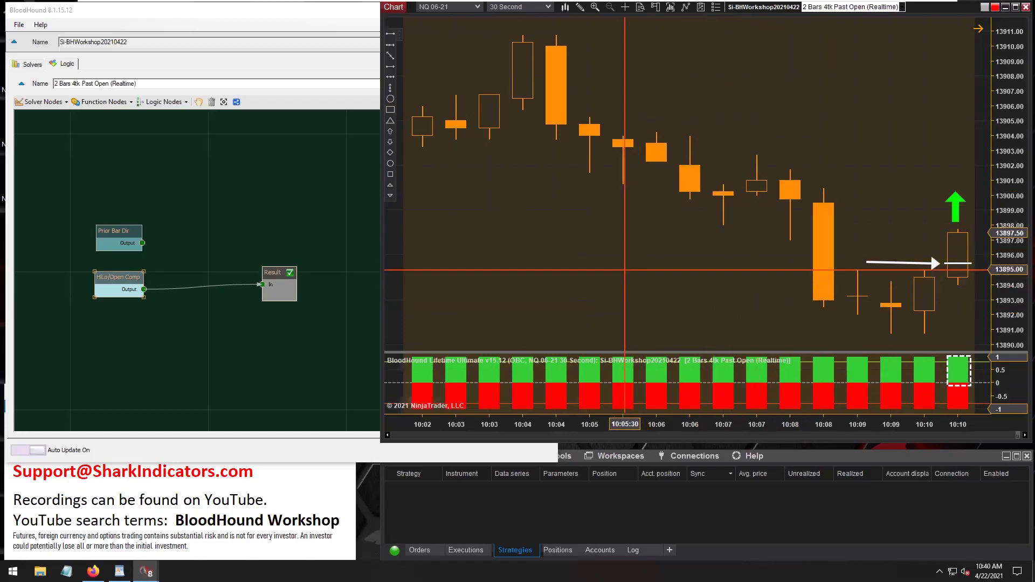
pyautogui.scroll(5, 645, 236)
pyautogui.scroll(-4, 753, 310)
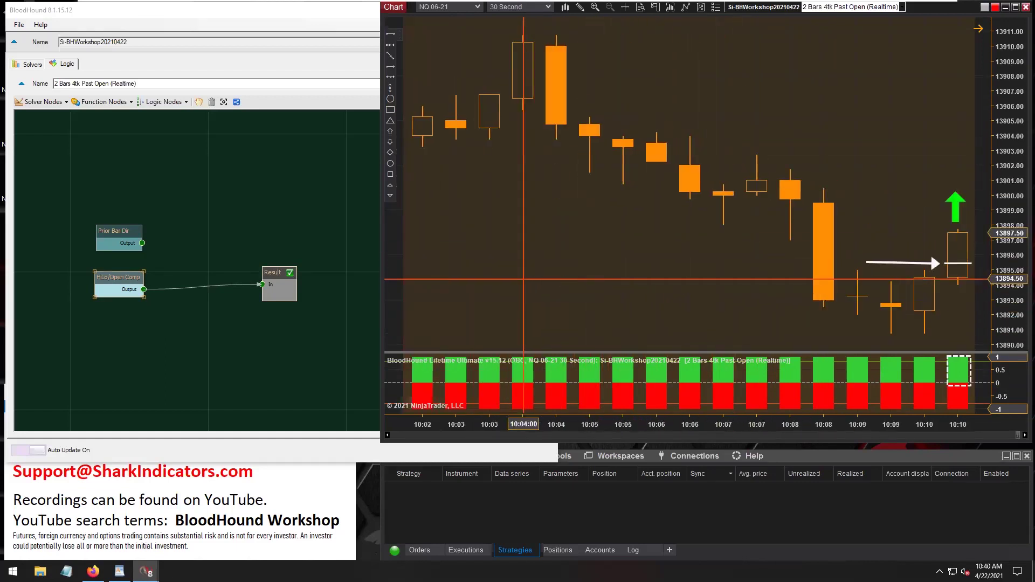
pyautogui.scroll(-5, 752, 311)
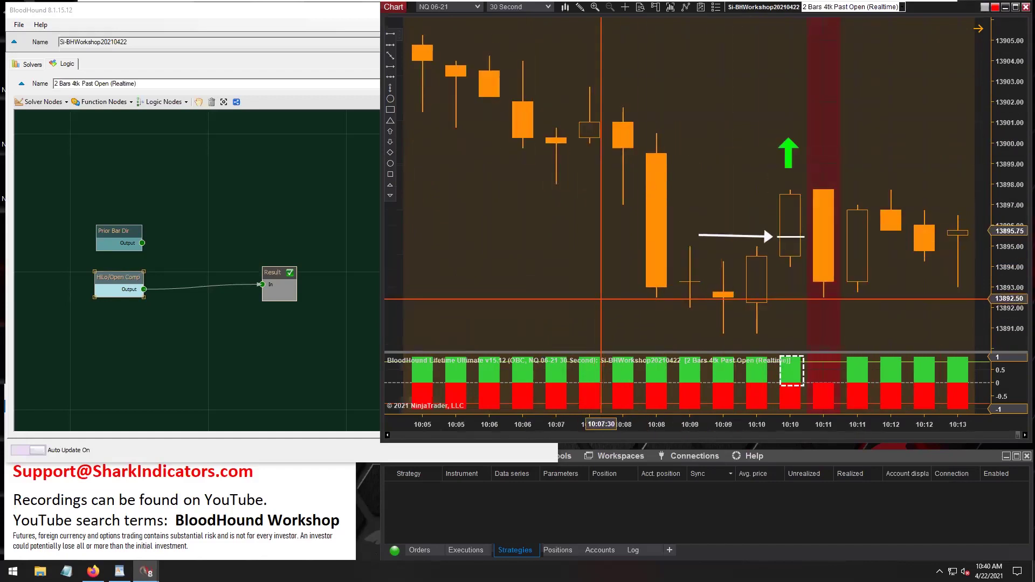
# Add an And node combining the Prior Bar Dir and HiLo/Open Comp outputs, and connect its output to the Result node.
pyautogui.moveTo(111, 233); pyautogui.dragTo(113, 247)
pyautogui.moveTo(161, 323); pyautogui.dragTo(105, 246)
pyautogui.click(177, 180)
pyautogui.click(169, 104)
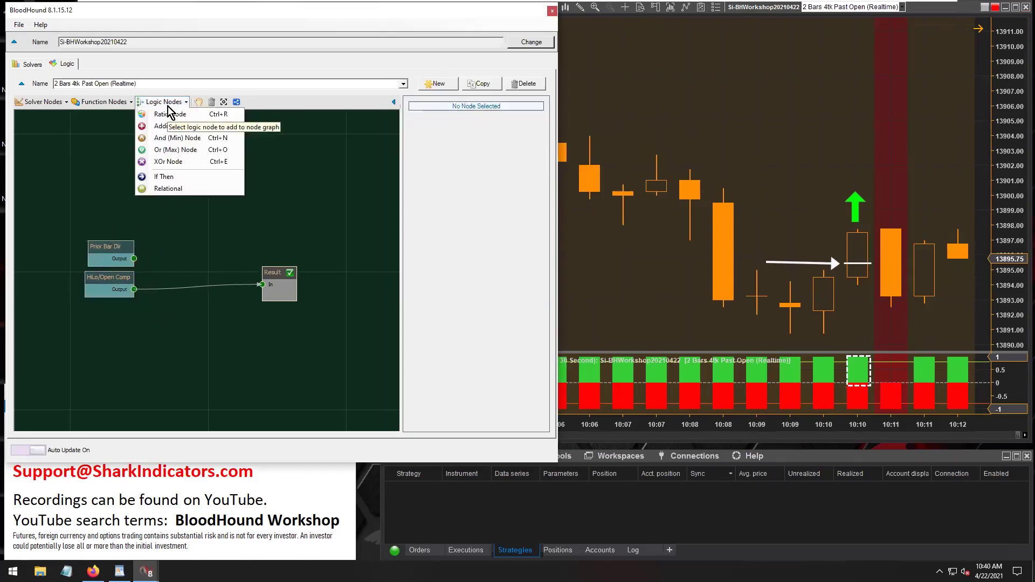
pyautogui.click(173, 139)
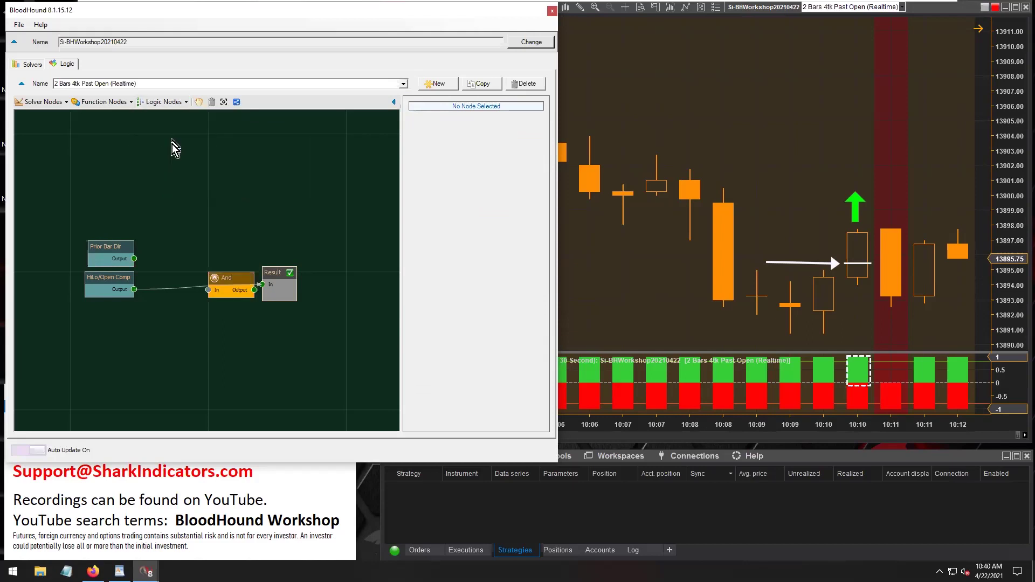
pyautogui.moveTo(225, 286); pyautogui.dragTo(262, 285)
pyautogui.moveTo(134, 290); pyautogui.dragTo(158, 275)
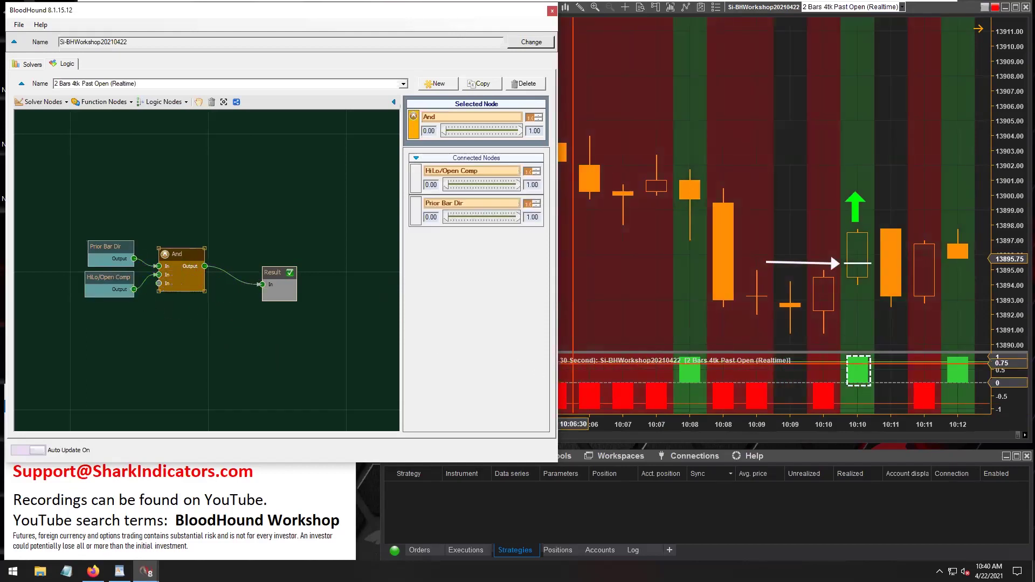
# Point the white arrow at the bar just before the green-arrow bar, and place a red down arrow above that same bar.
pyautogui.click(791, 215)
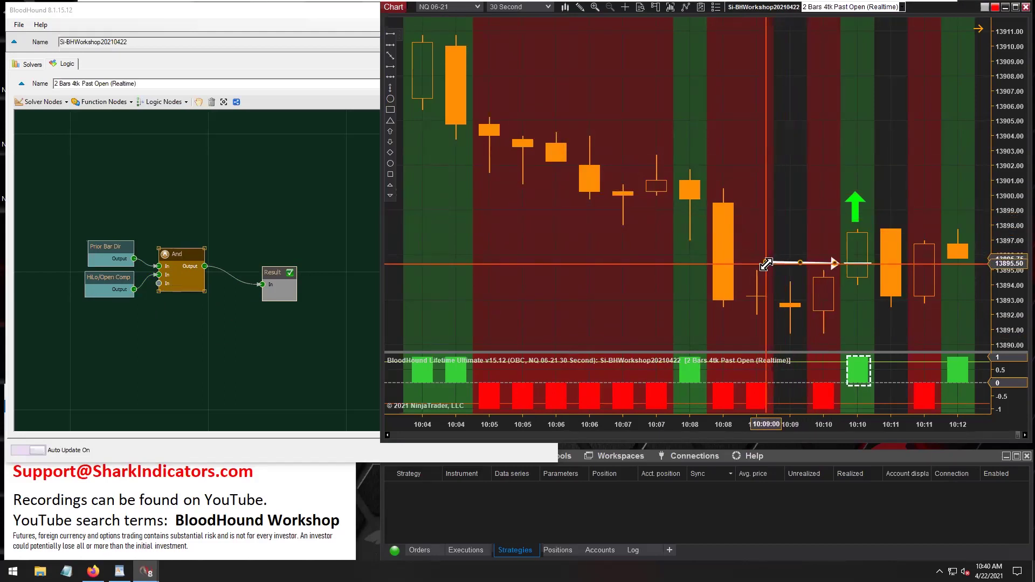
pyautogui.moveTo(766, 264); pyautogui.dragTo(783, 242)
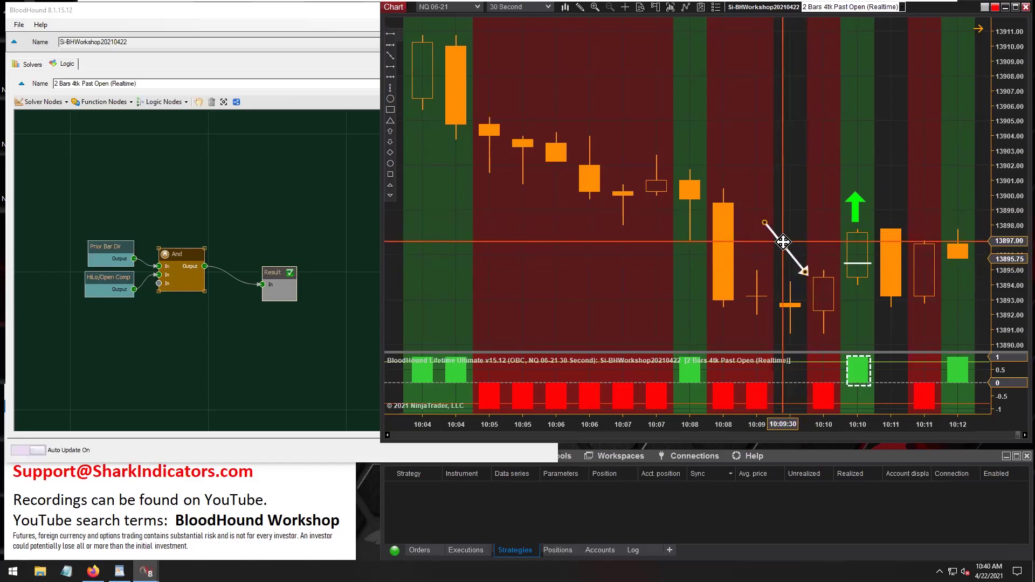
pyautogui.moveTo(783, 242); pyautogui.dragTo(788, 239)
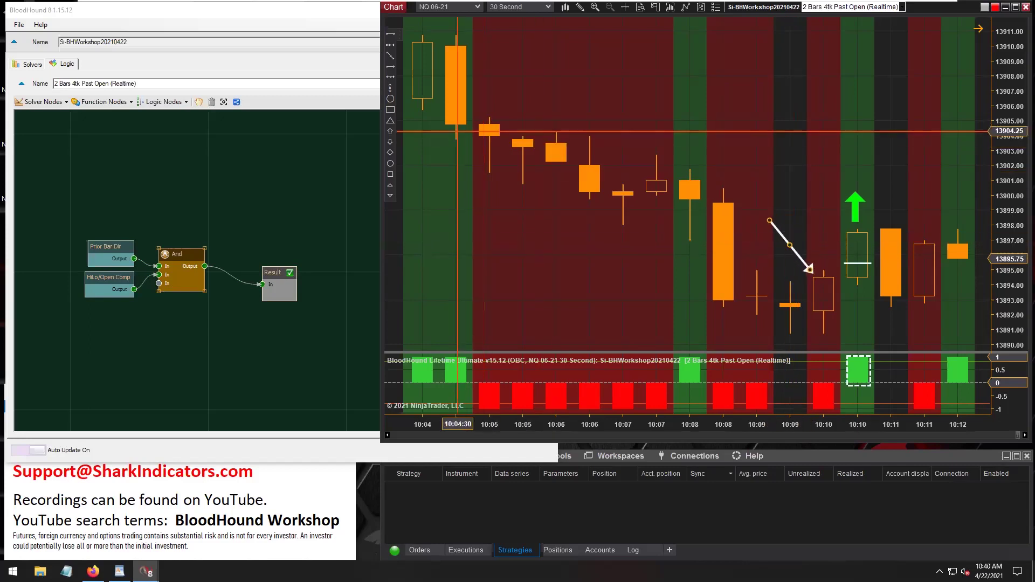
pyautogui.click(390, 143)
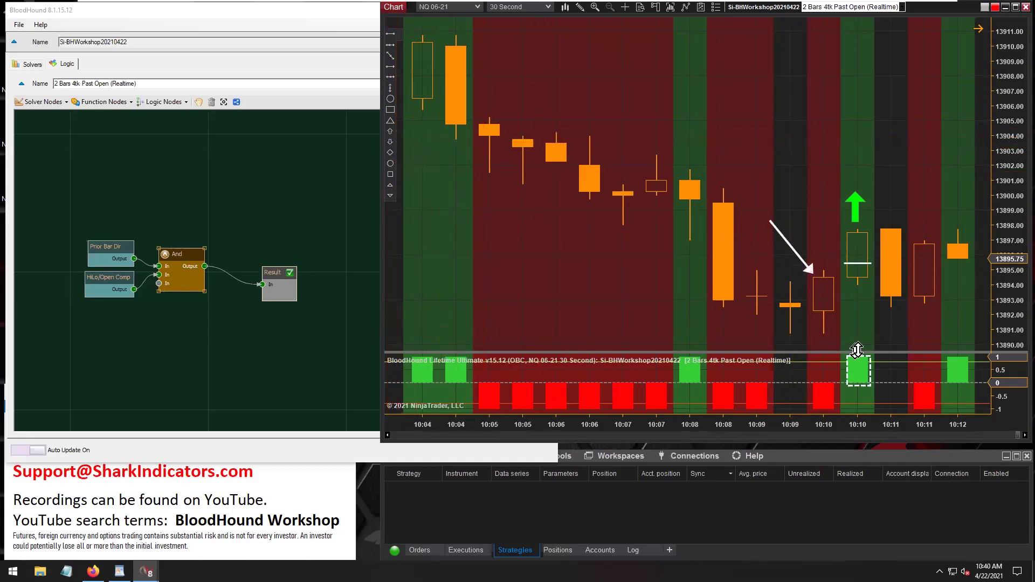
pyautogui.click(826, 264)
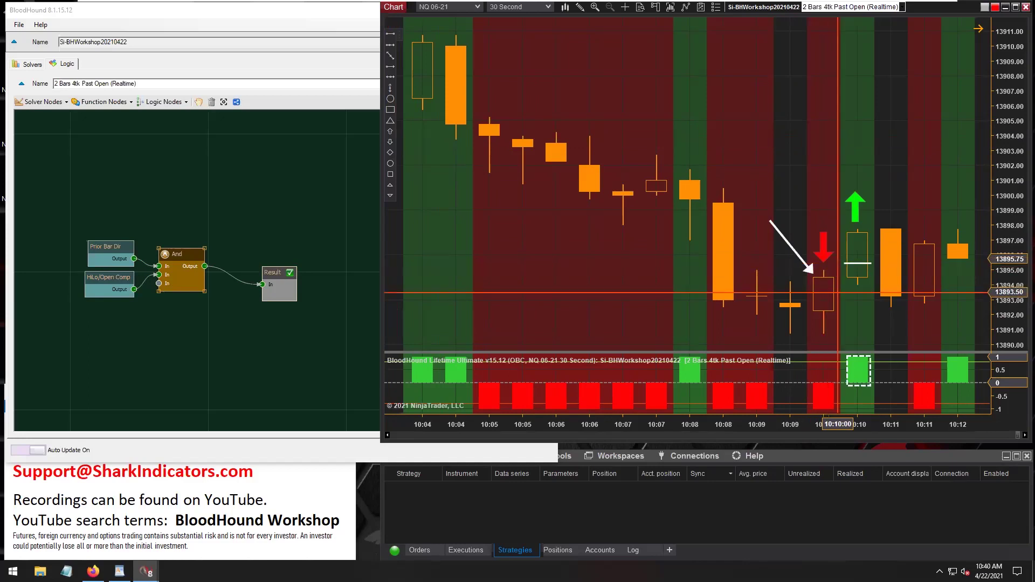
# Point the white arrow at the small-bodied bar before the red-arrow bar, and move both solver nodes farther from the And node.
pyautogui.moveTo(792, 251); pyautogui.dragTo(768, 281)
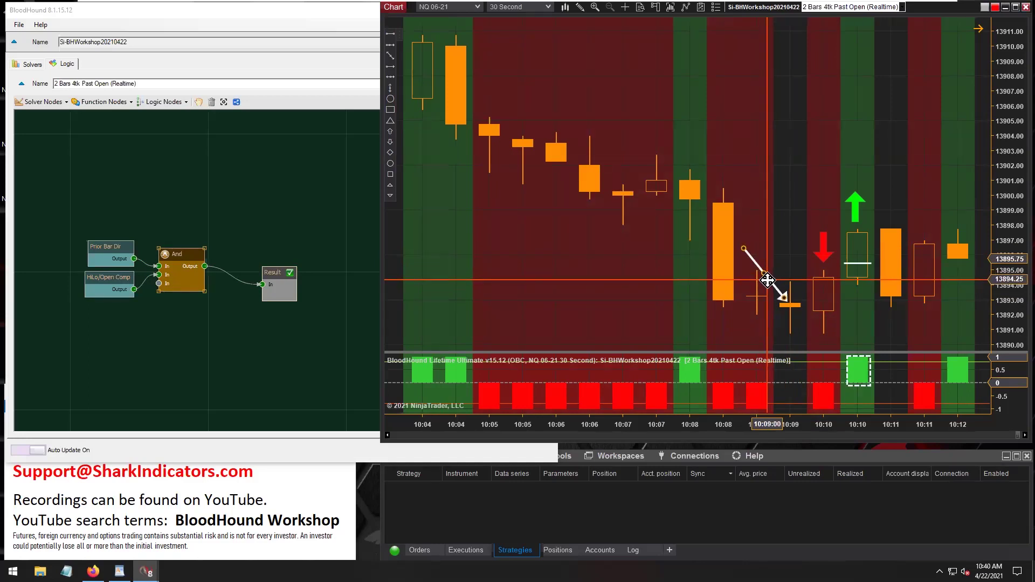
pyautogui.moveTo(768, 280)
pyautogui.mouseDown()
pyautogui.moveTo(768, 258)
pyautogui.moveTo(765, 309)
pyautogui.moveTo(780, 302)
pyautogui.moveTo(768, 234)
pyautogui.mouseUp()
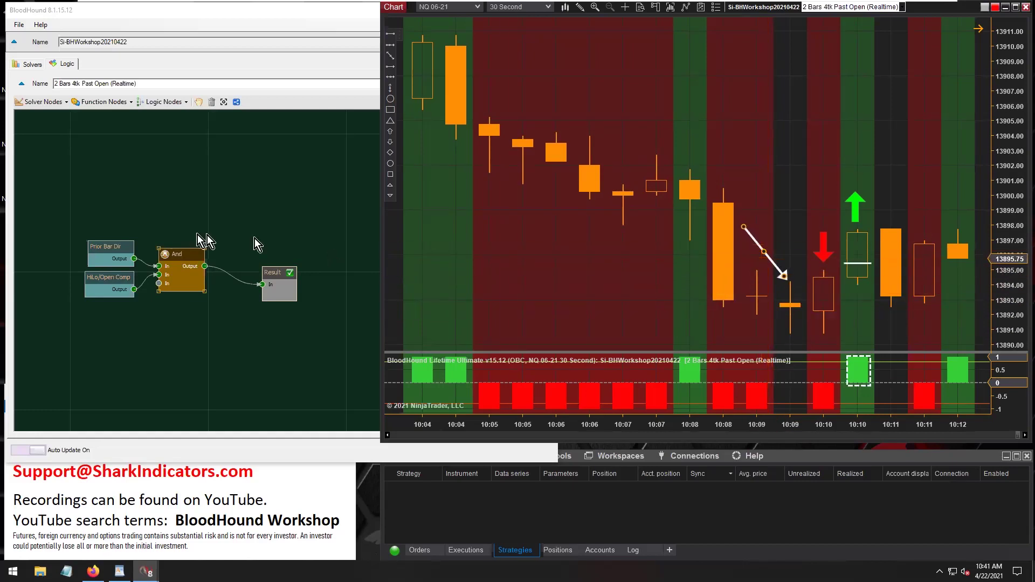
pyautogui.click(105, 280)
pyautogui.moveTo(105, 279); pyautogui.dragTo(93, 295)
pyautogui.moveTo(104, 246); pyautogui.dragTo(89, 268)
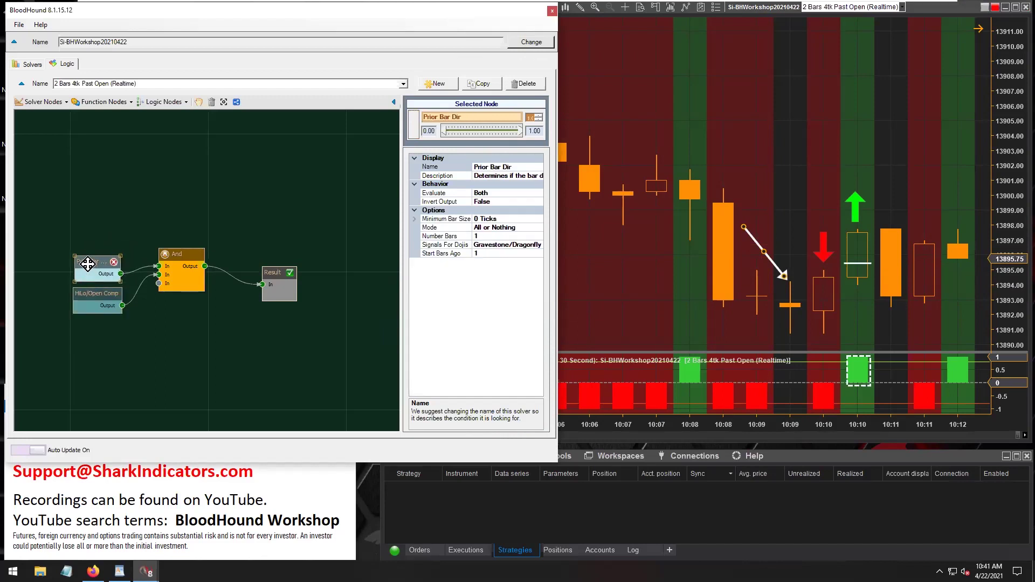
pyautogui.click(770, 262)
pyautogui.moveTo(769, 261); pyautogui.dragTo(768, 283)
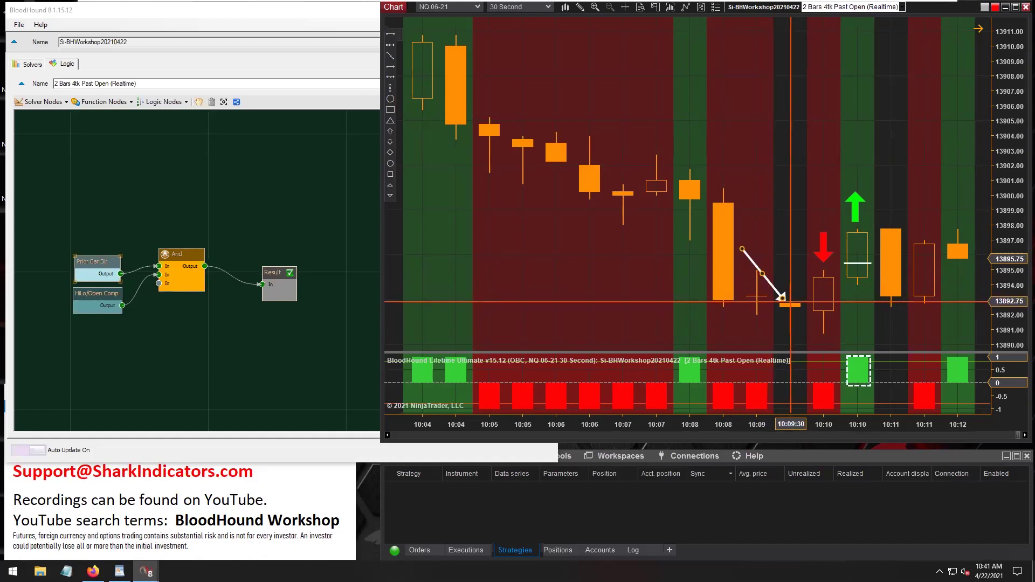
# Set the Prior Bar Dir node's Minimum Bar Size to 4 ticks.
pyautogui.click(89, 263)
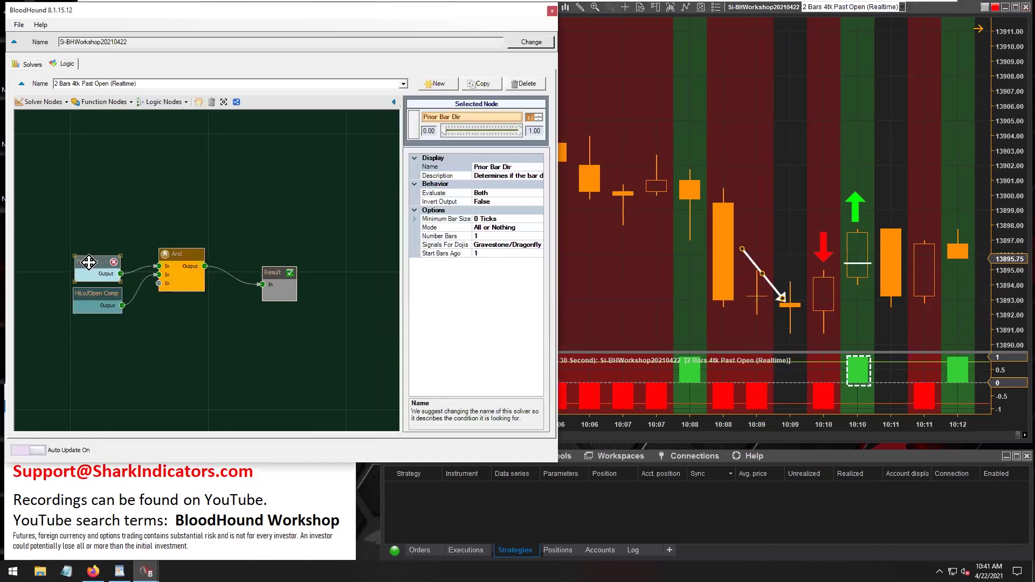
pyautogui.moveTo(89, 262)
pyautogui.mouseDown()
pyautogui.moveTo(81, 246)
pyautogui.moveTo(83, 263)
pyautogui.mouseUp()
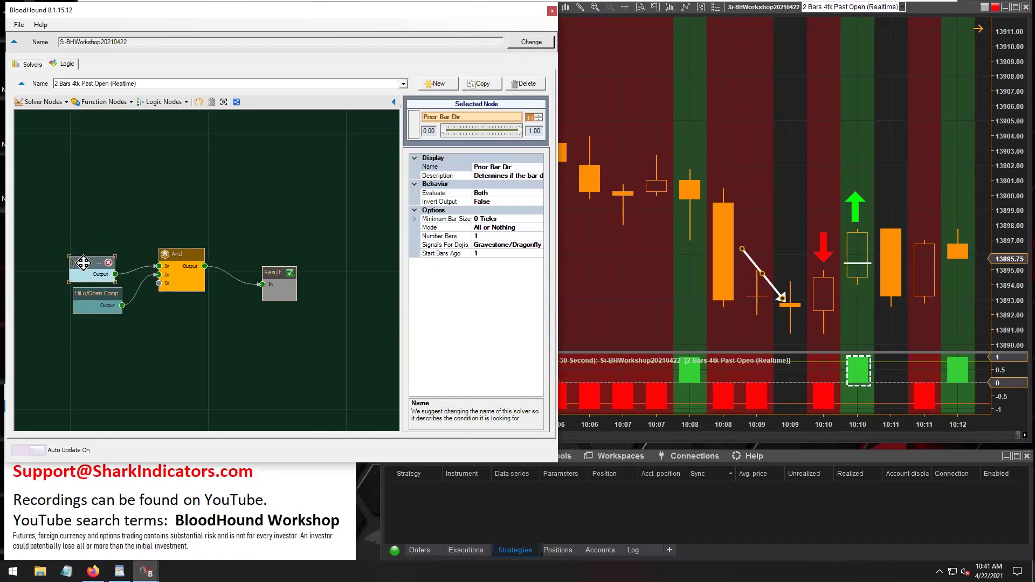
pyautogui.click(456, 220)
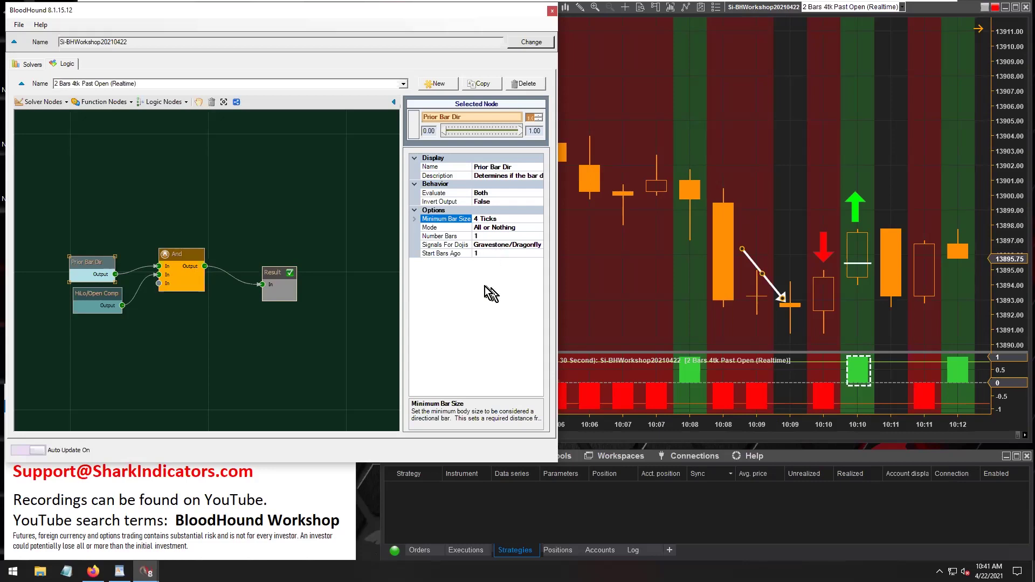
pyautogui.press('Return')
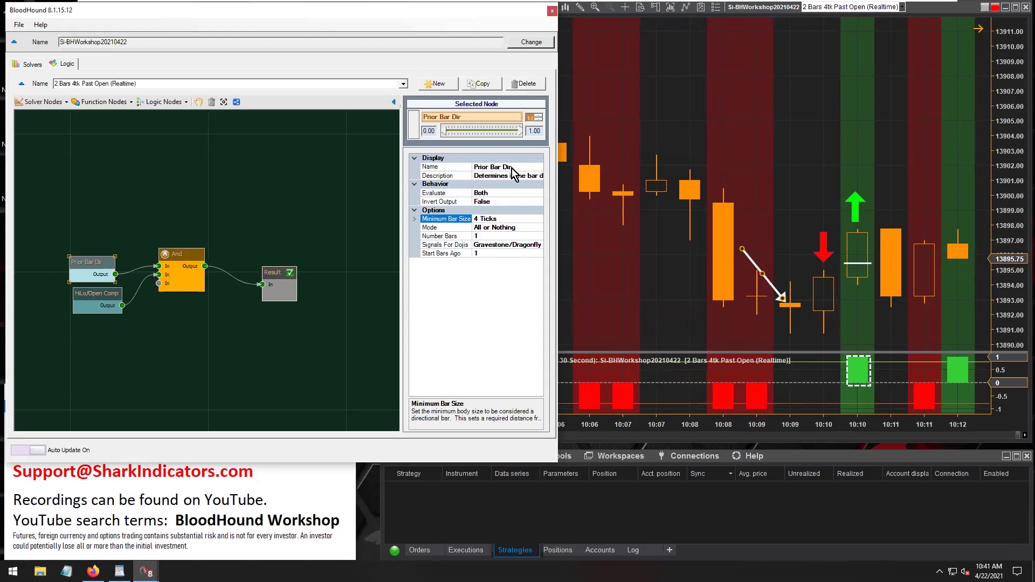
# Point the white arrow at the bar under the red arrow and back at the preceding small bar to compare their bodies.
pyautogui.moveTo(763, 274)
pyautogui.mouseDown()
pyautogui.moveTo(686, 212)
pyautogui.moveTo(685, 173)
pyautogui.moveTo(682, 261)
pyautogui.moveTo(730, 231)
pyautogui.moveTo(731, 274)
pyautogui.moveTo(626, 144)
pyautogui.moveTo(622, 164)
pyautogui.moveTo(734, 261)
pyautogui.moveTo(759, 265)
pyautogui.mouseUp()
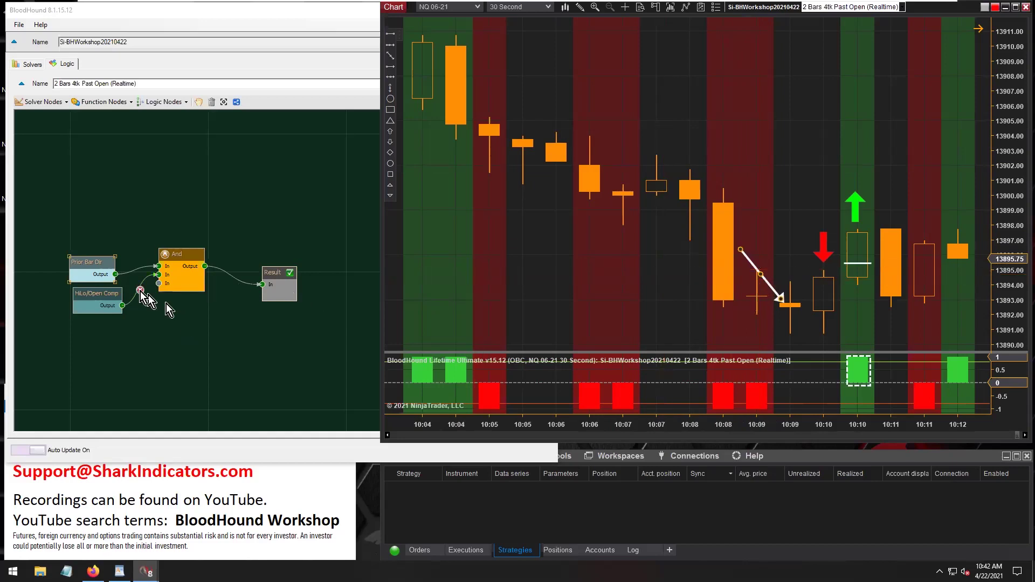
pyautogui.click(77, 263)
pyautogui.moveTo(77, 263); pyautogui.dragTo(86, 260)
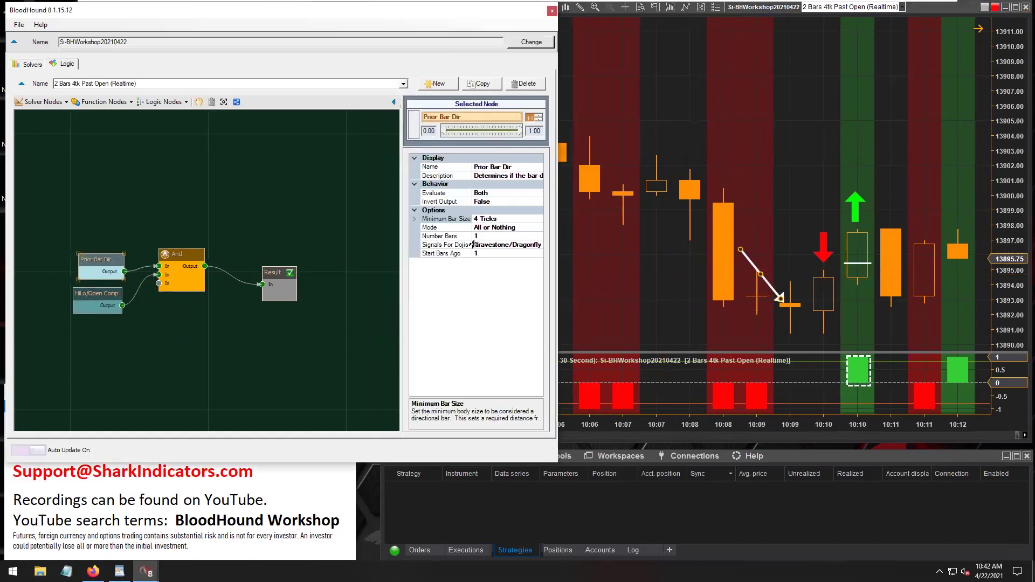
pyautogui.click(438, 219)
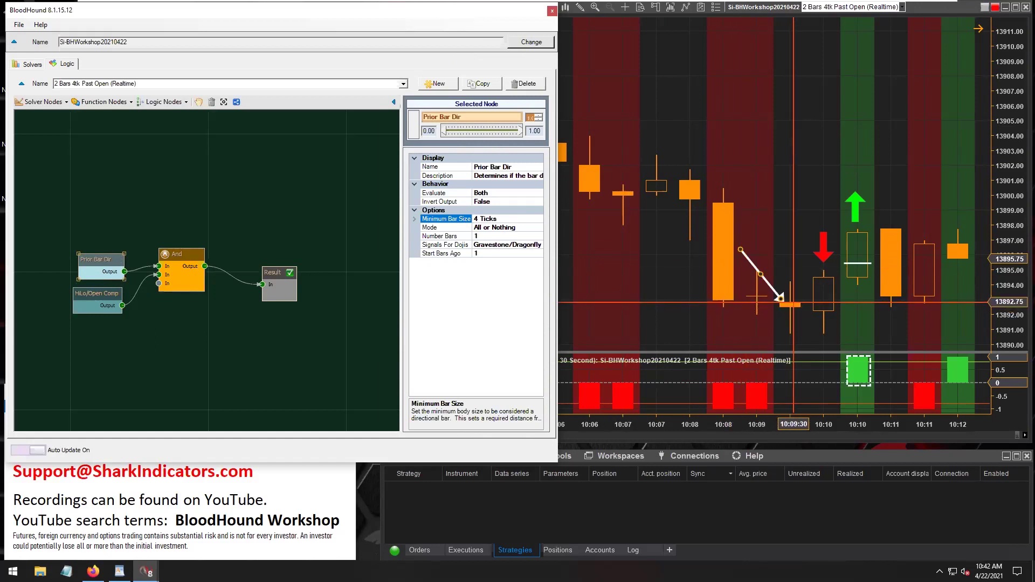
pyautogui.moveTo(771, 285); pyautogui.dragTo(807, 270)
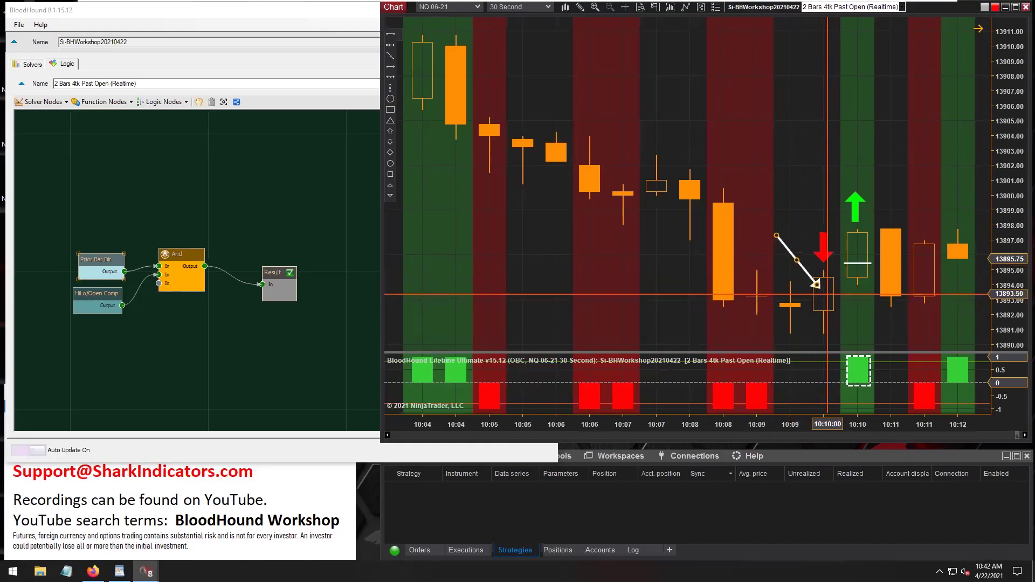
pyautogui.click(825, 252)
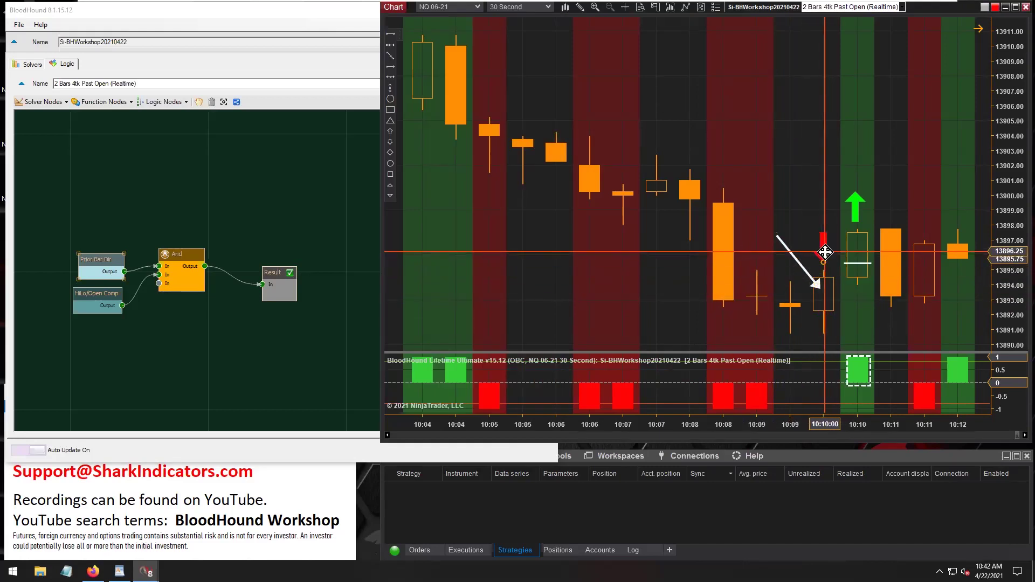
pyautogui.moveTo(795, 261); pyautogui.dragTo(761, 277)
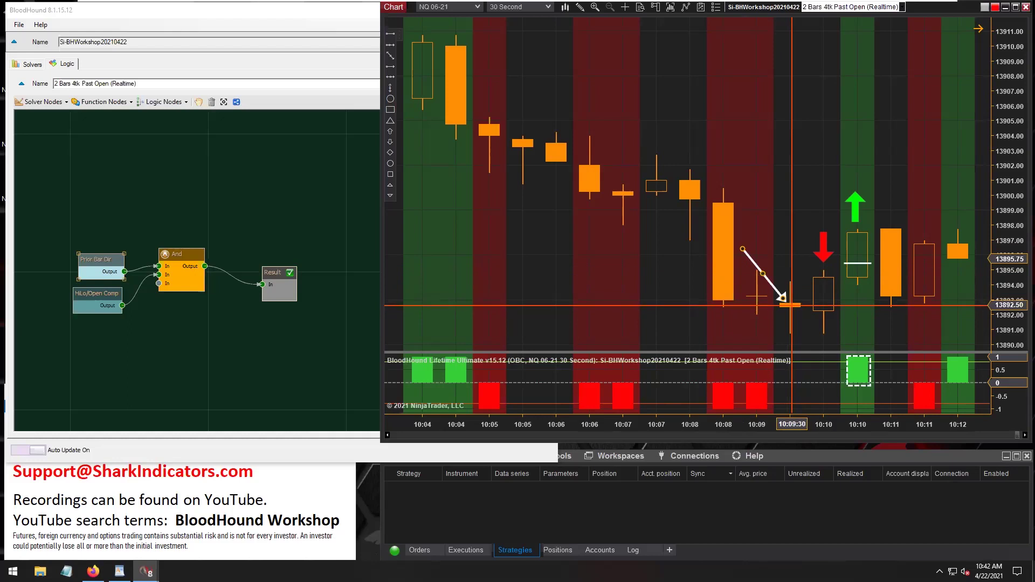
# Set the Prior Bar Dir node's Minimum Bar Size to 0 ticks, and raise the white arrow to the small bar's upper wick.
pyautogui.click(89, 260)
pyautogui.moveTo(90, 259); pyautogui.dragTo(86, 257)
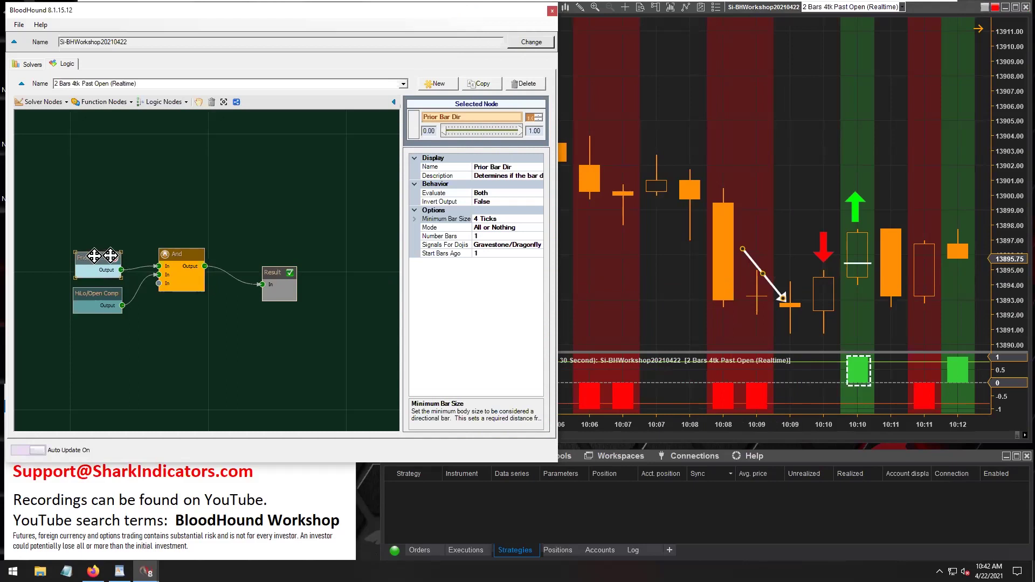
pyautogui.click(477, 219)
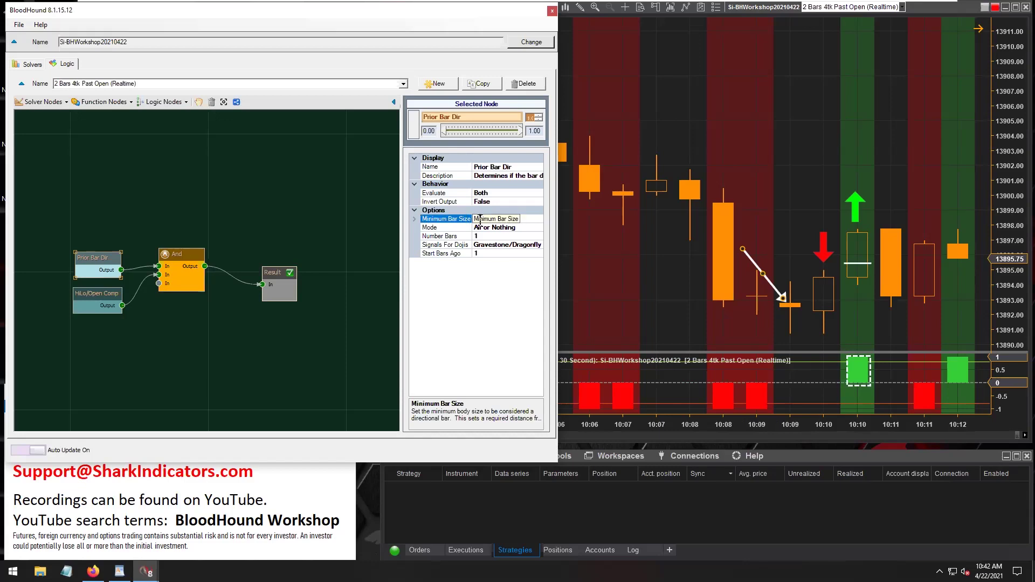
pyautogui.click(479, 219)
pyautogui.click(561, 202)
pyautogui.moveTo(771, 278)
pyautogui.mouseDown()
pyautogui.moveTo(769, 260)
pyautogui.moveTo(770, 306)
pyautogui.moveTo(771, 262)
pyautogui.mouseUp()
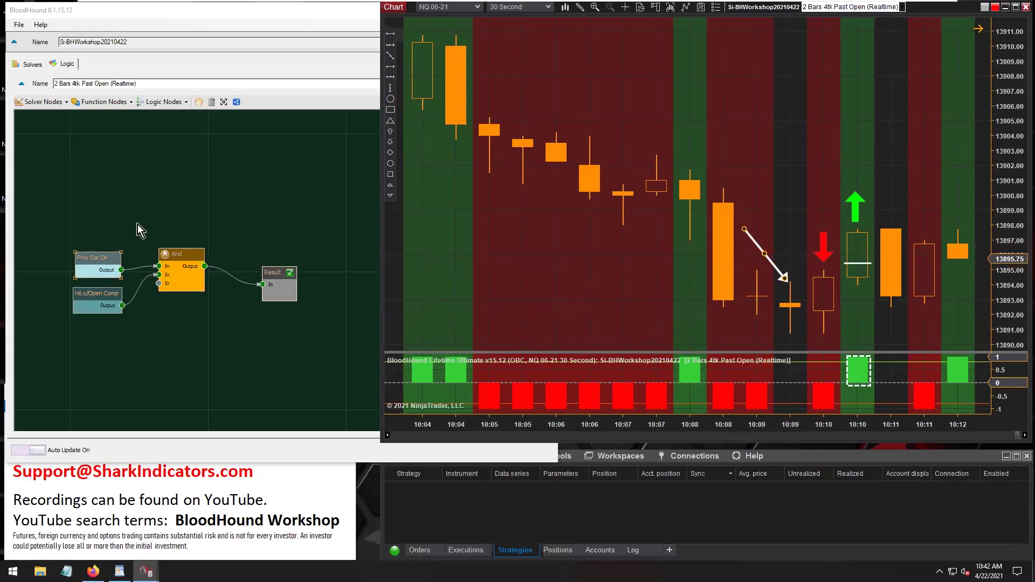
# Add a Bar Length solver node and place it above the Prior Bar Dir node.
pyautogui.click(49, 108)
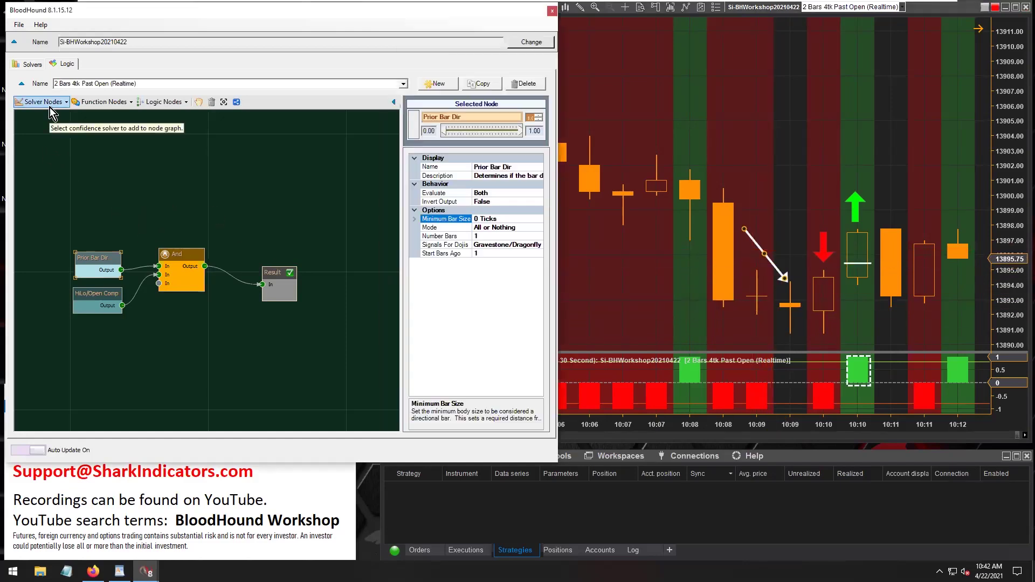
pyautogui.click(50, 104)
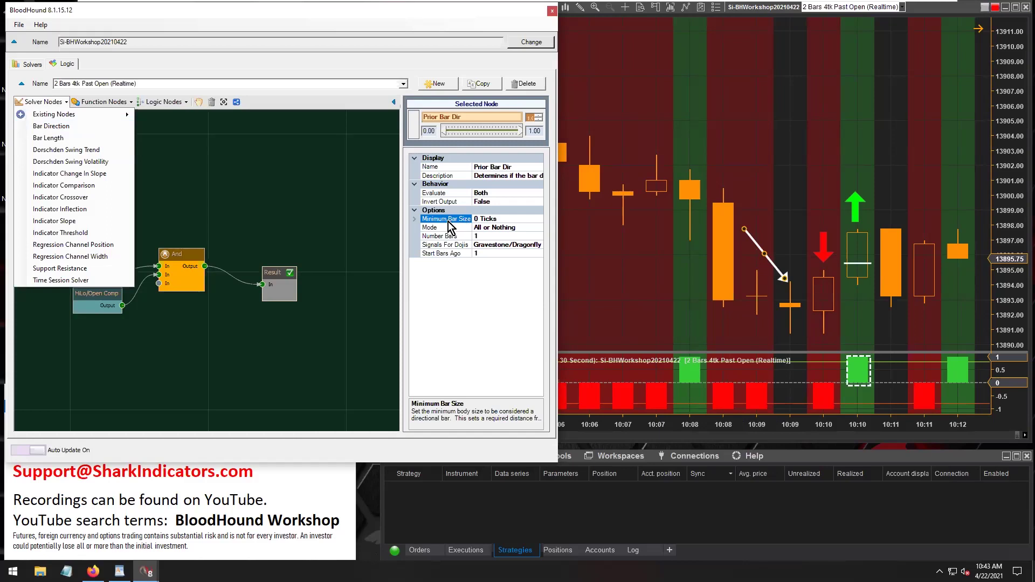
pyautogui.click(54, 139)
pyautogui.moveTo(222, 278); pyautogui.dragTo(87, 222)
# Rename the new Bar Length node as 4tk Bar Len.
pyautogui.click(475, 167)
pyautogui.write('4 tk Bar Length')
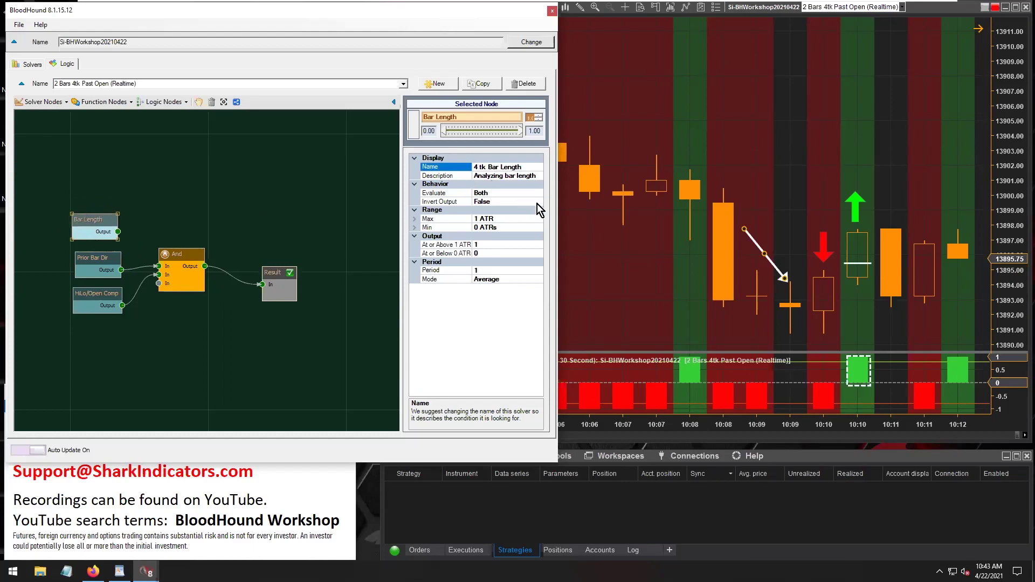
pyautogui.press('Left')
pyautogui.press('Left')
pyautogui.press('Left')
pyautogui.press('BackSpace')
pyautogui.press('End')
pyautogui.press('BackSpace')
pyautogui.press('BackSpace')
pyautogui.press('BackSpace')
# Measure both the Max and Min range of the 4tk Bar Len node in Ticks.
pyautogui.click(426, 218)
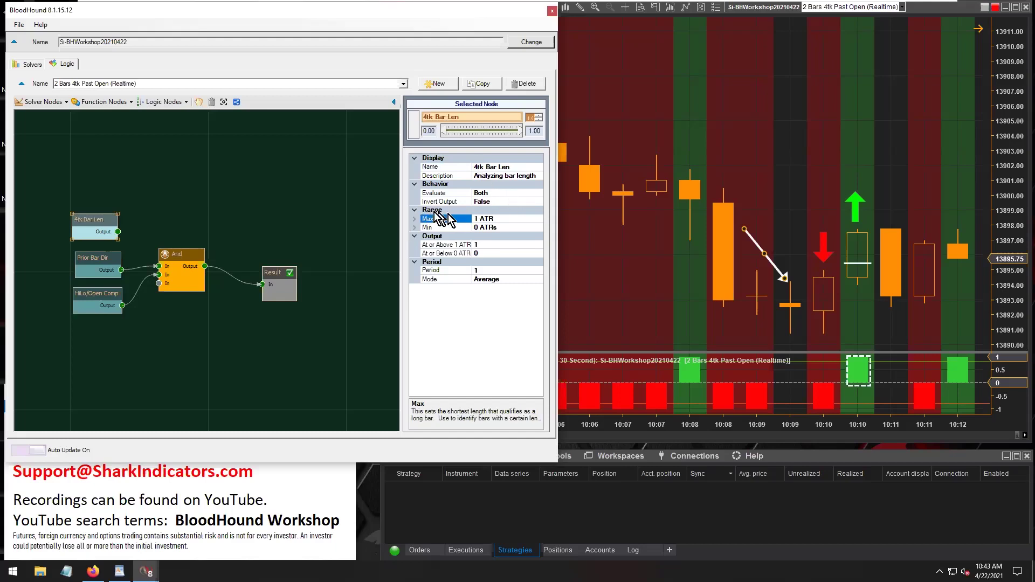
pyautogui.click(415, 219)
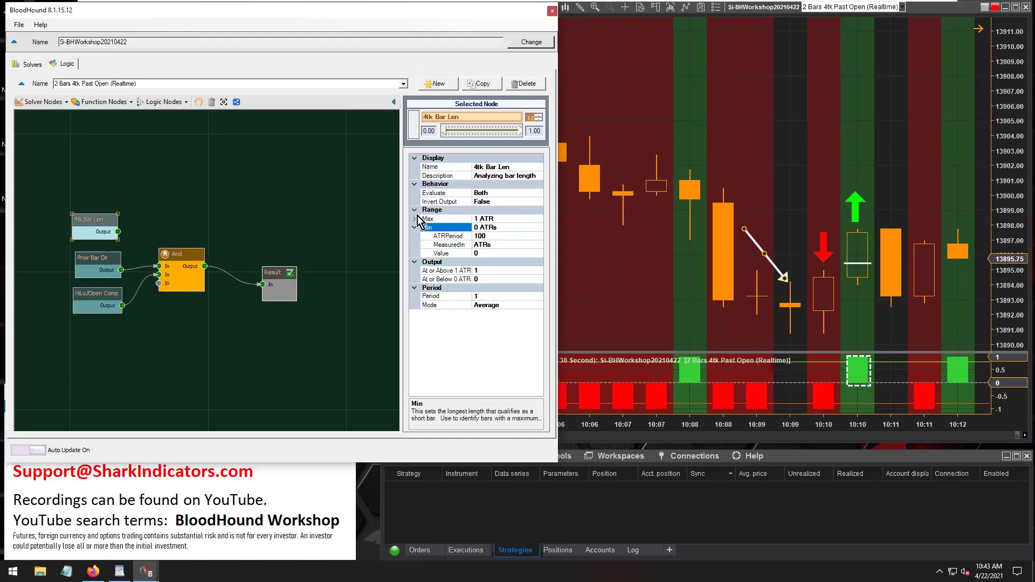
pyautogui.click(415, 253)
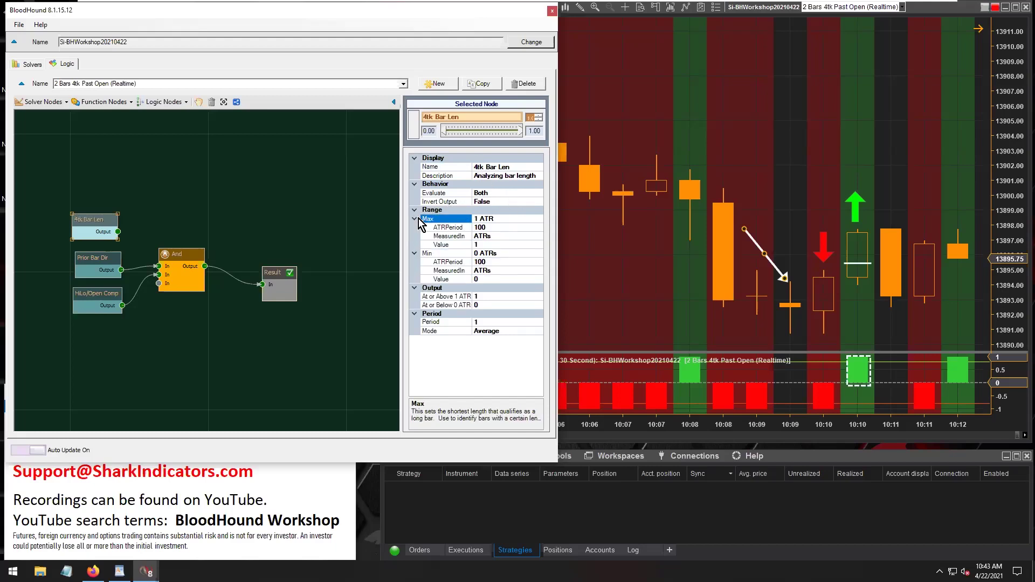
pyautogui.click(497, 235)
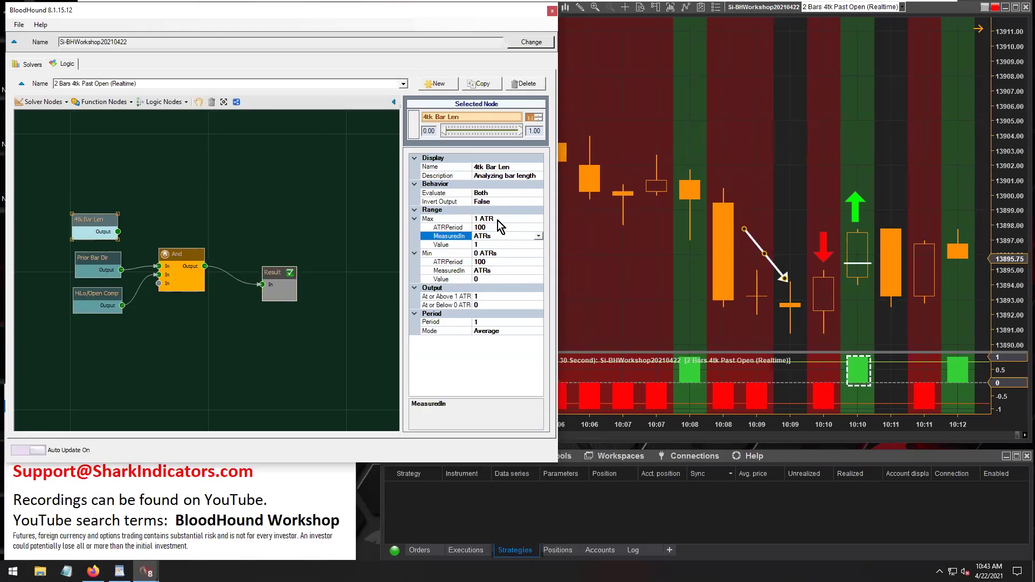
pyautogui.click(540, 236)
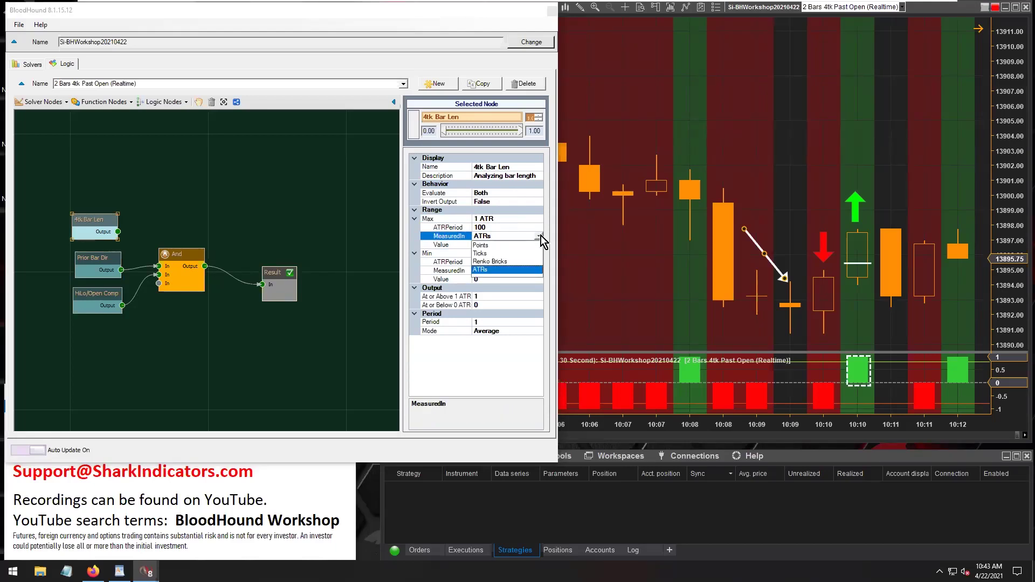
pyautogui.click(487, 254)
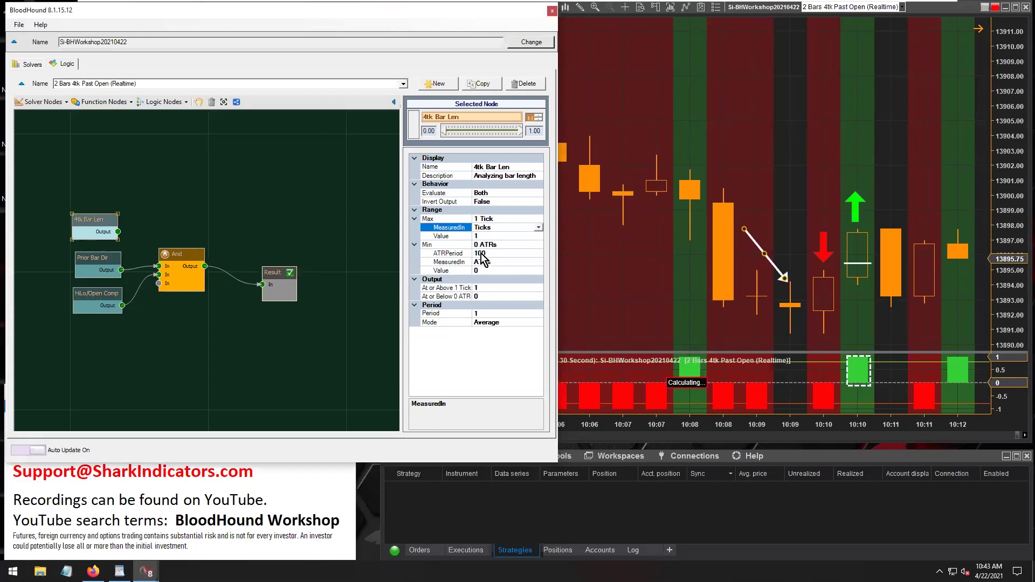
pyautogui.click(494, 262)
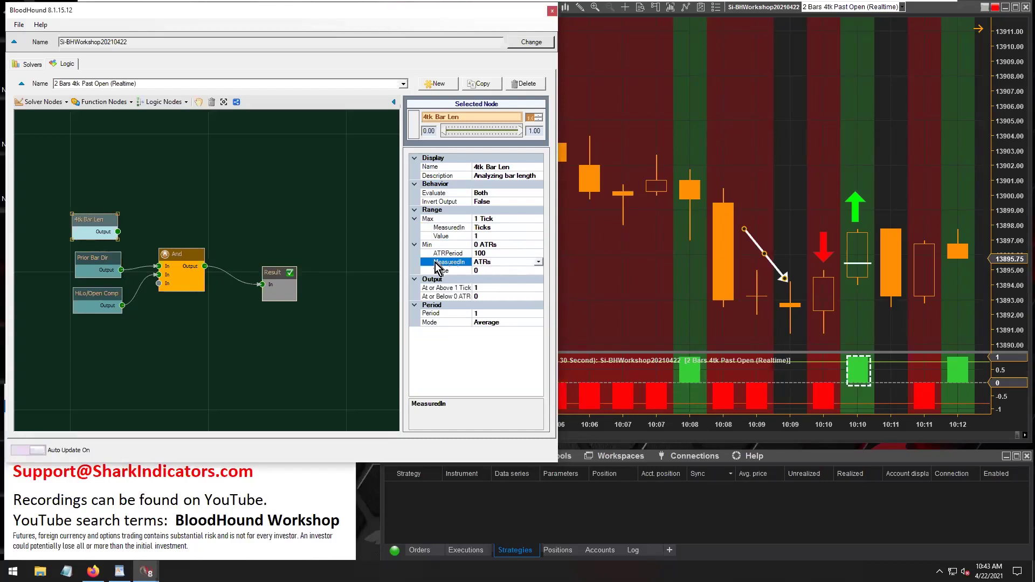
pyautogui.click(538, 262)
pyautogui.click(480, 280)
# Set the 4tk Bar Len node's Max and Min range values to 4, and collapse their details.
pyautogui.click(482, 236)
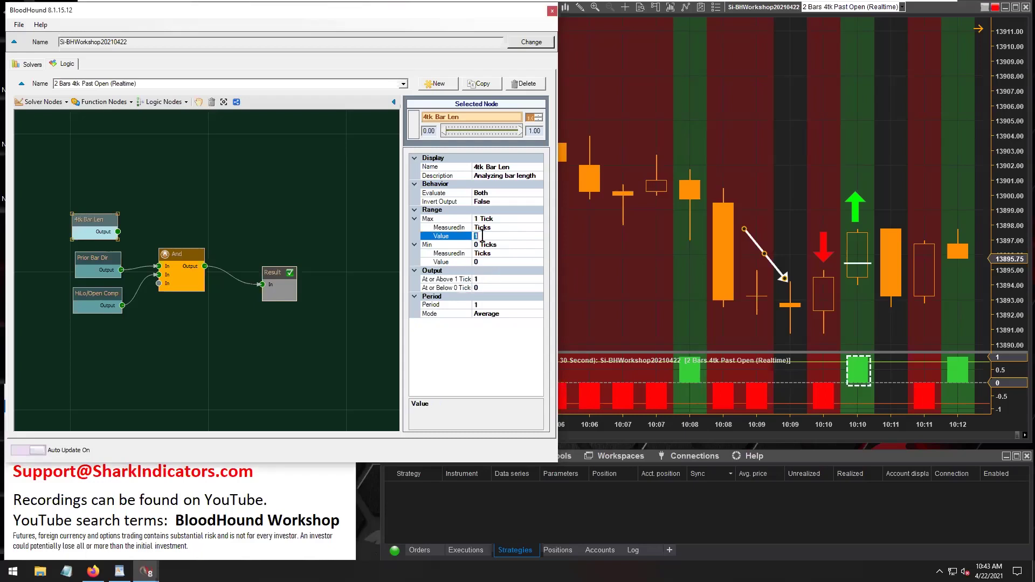
pyautogui.click(484, 262)
pyautogui.write('4')
pyautogui.click(414, 219)
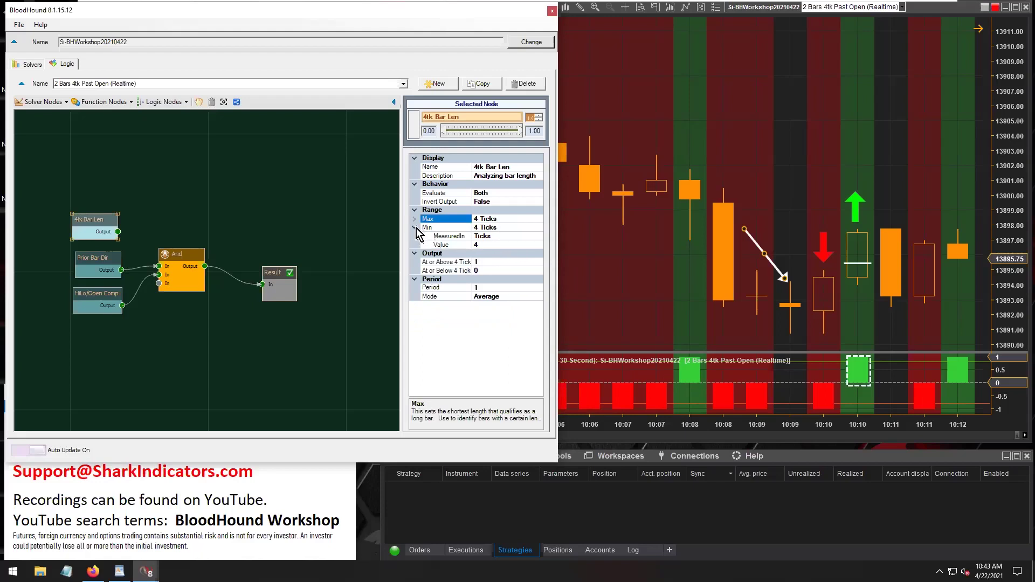
pyautogui.click(415, 227)
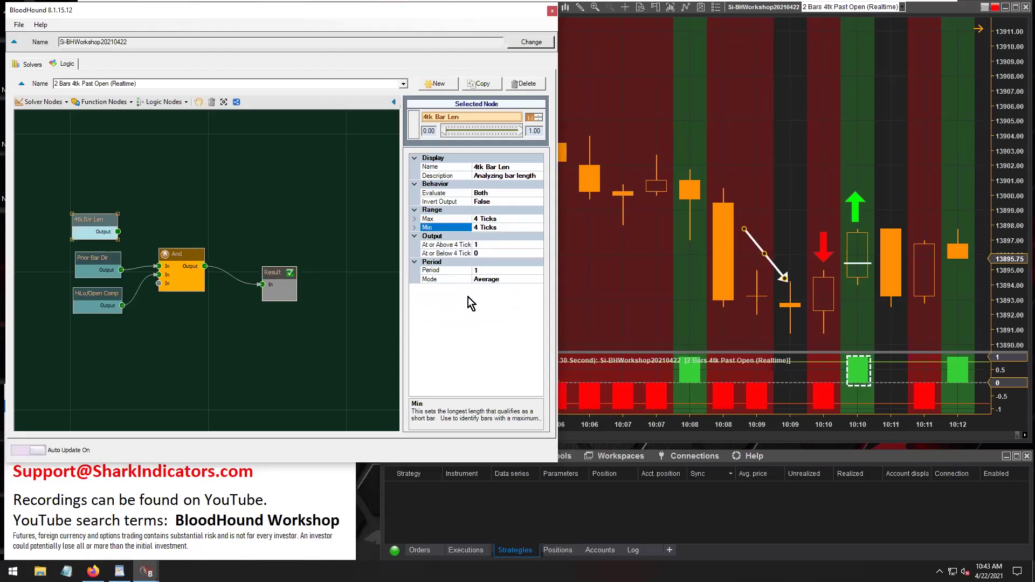
# Widen the node's property names and settings area, and examine its Period and At or Above 4 Ticks (Max) output options.
pyautogui.click(432, 271)
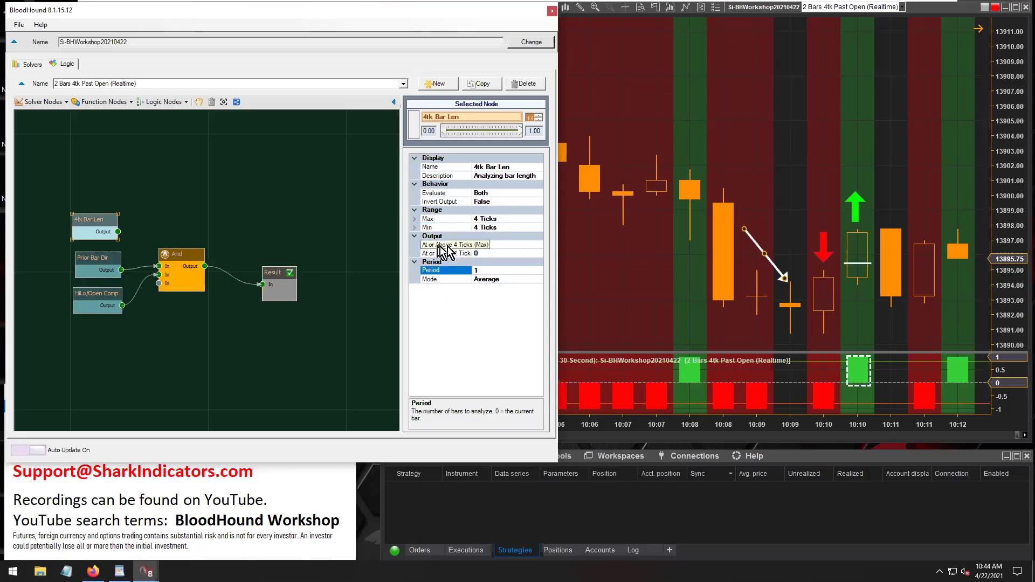
pyautogui.moveTo(471, 235); pyautogui.dragTo(498, 236)
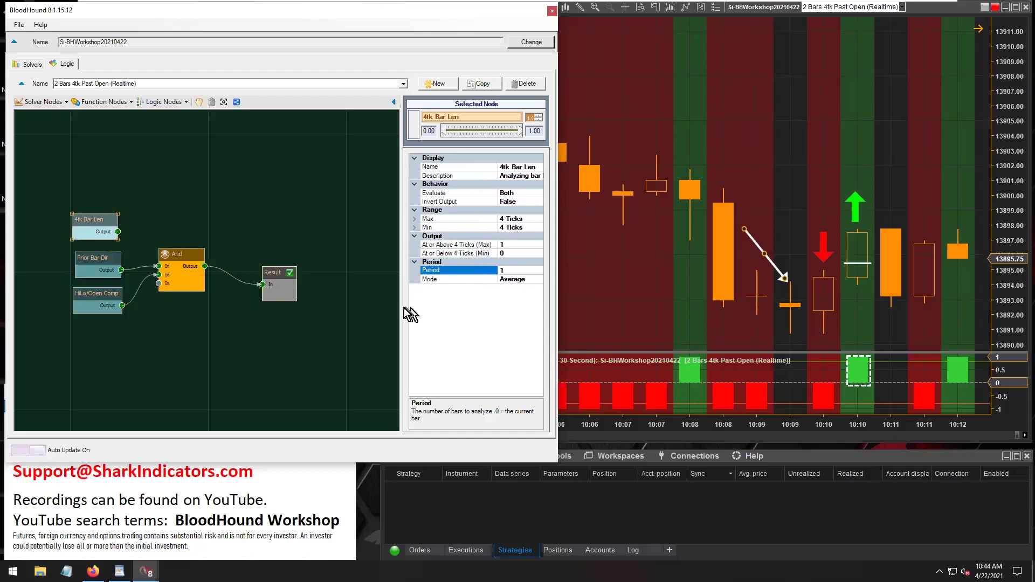
pyautogui.moveTo(402, 304); pyautogui.dragTo(361, 305)
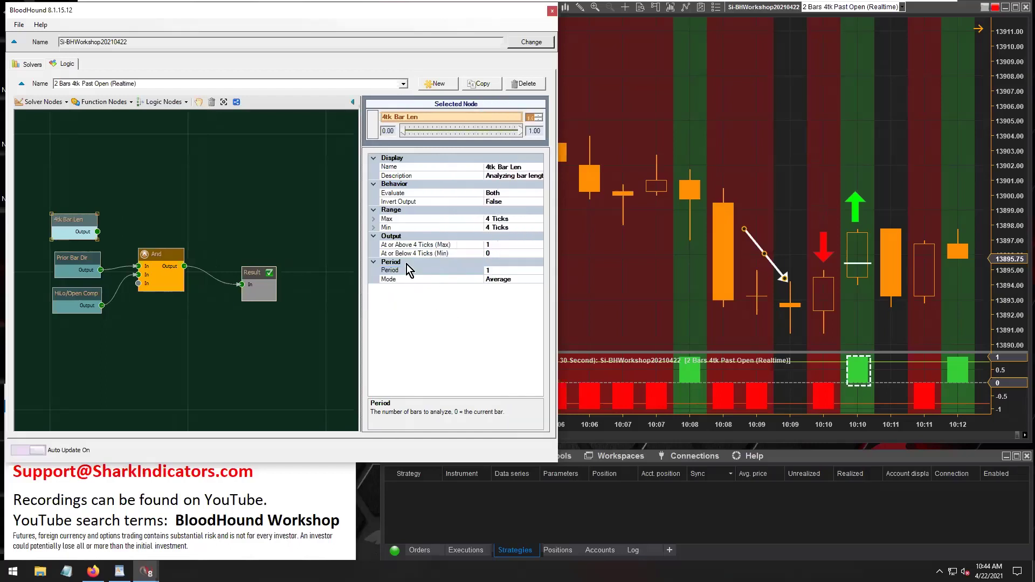
pyautogui.click(401, 246)
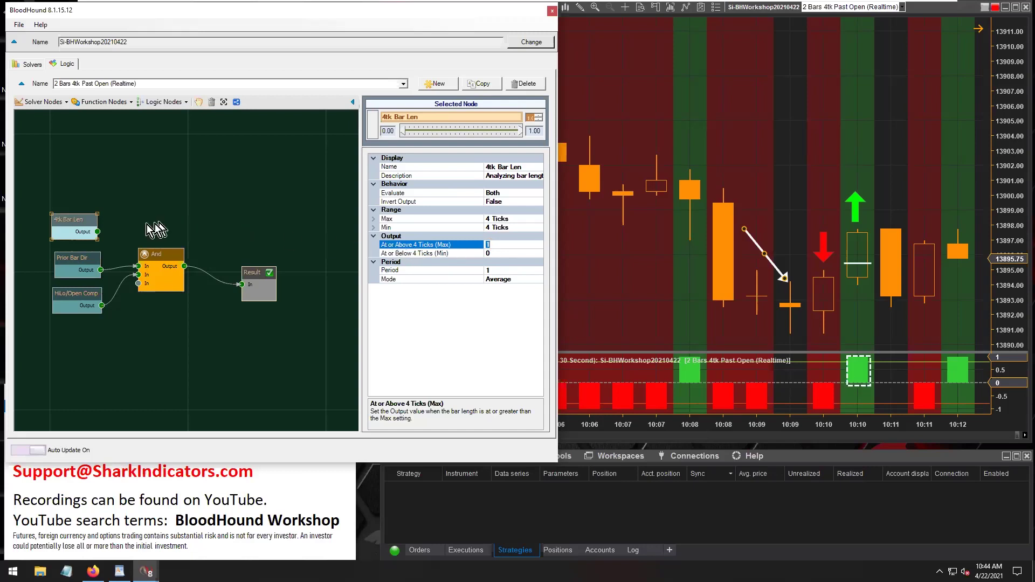
# Wire the 4tk Bar Len output straight to Result and check its signals on the chart's earlier bars.
pyautogui.moveTo(97, 232)
pyautogui.mouseDown()
pyautogui.moveTo(242, 284)
pyautogui.moveTo(250, 221)
pyautogui.mouseUp()
pyautogui.click(641, 282)
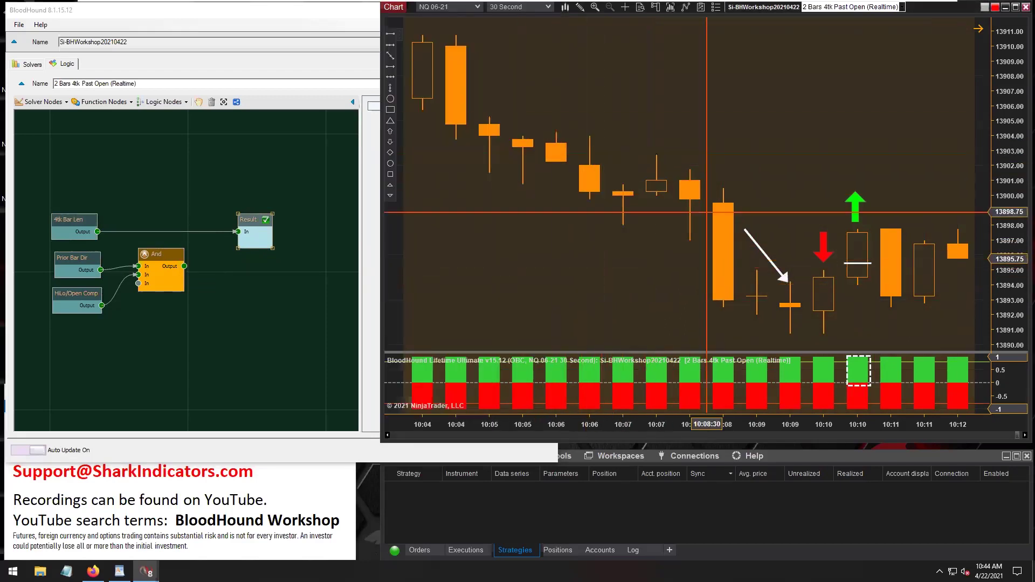
pyautogui.moveTo(651, 425); pyautogui.dragTo(726, 426)
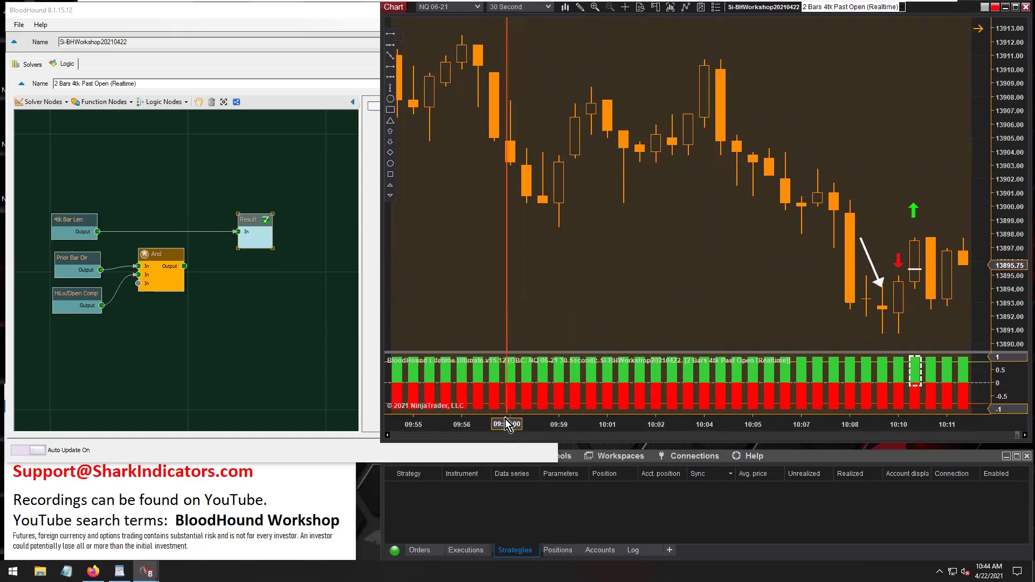
pyautogui.moveTo(1018, 436); pyautogui.dragTo(994, 436)
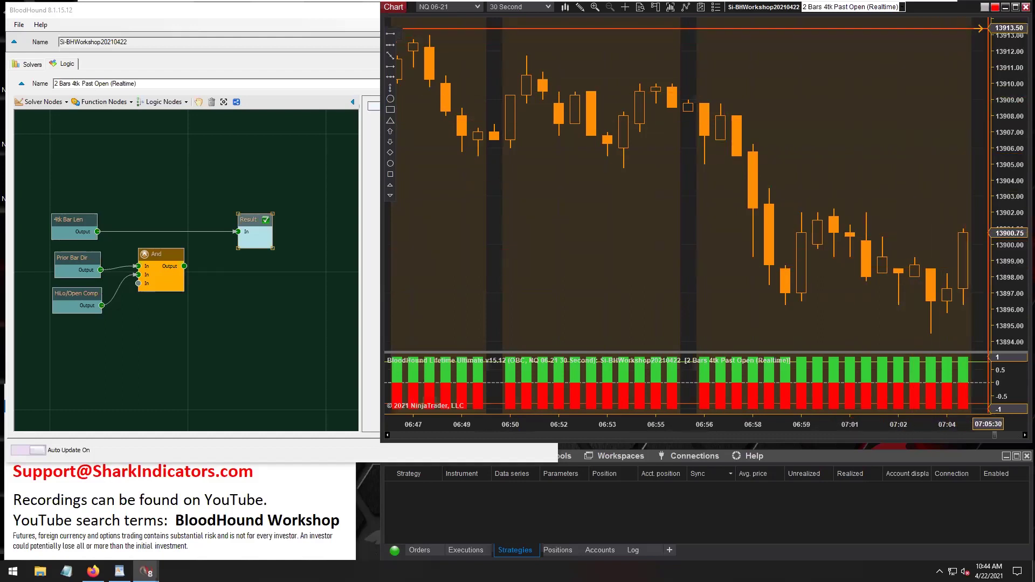
pyautogui.press('End')
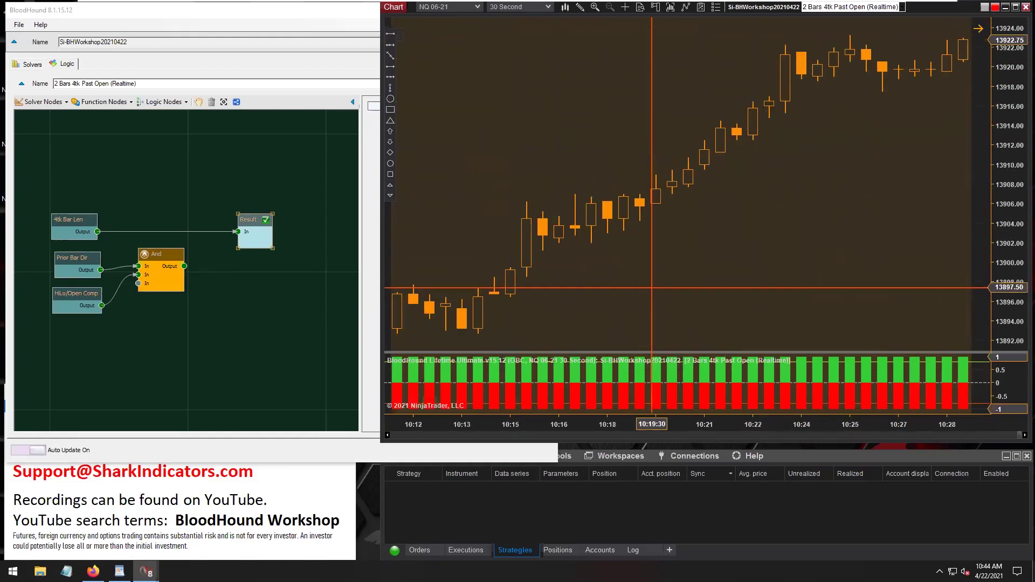
# Reconnect the And output to Result, and wire the 4tk Bar Len output into And's free third input.
pyautogui.moveTo(184, 266); pyautogui.dragTo(238, 232)
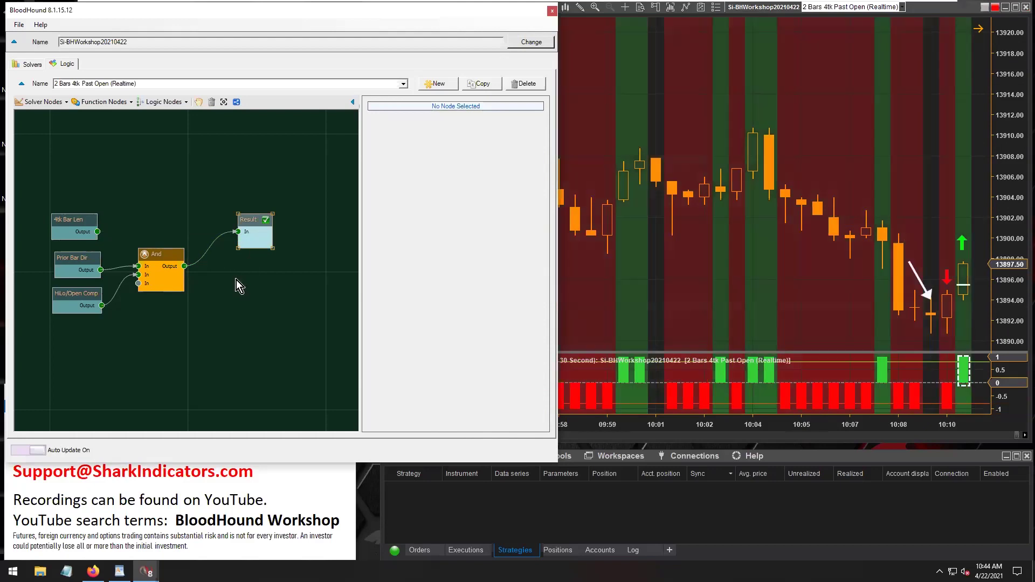
pyautogui.click(72, 258)
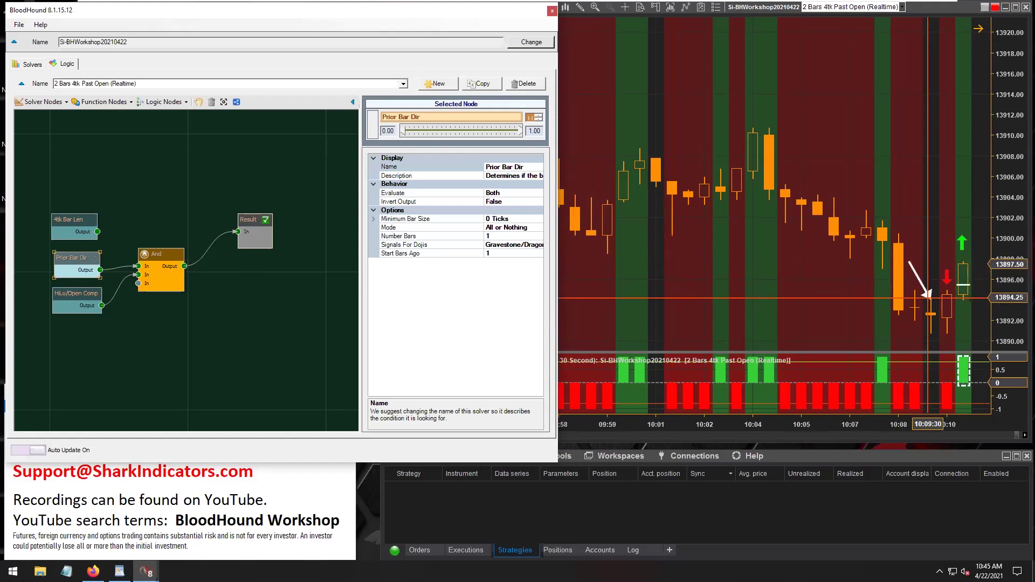
pyautogui.click(943, 318)
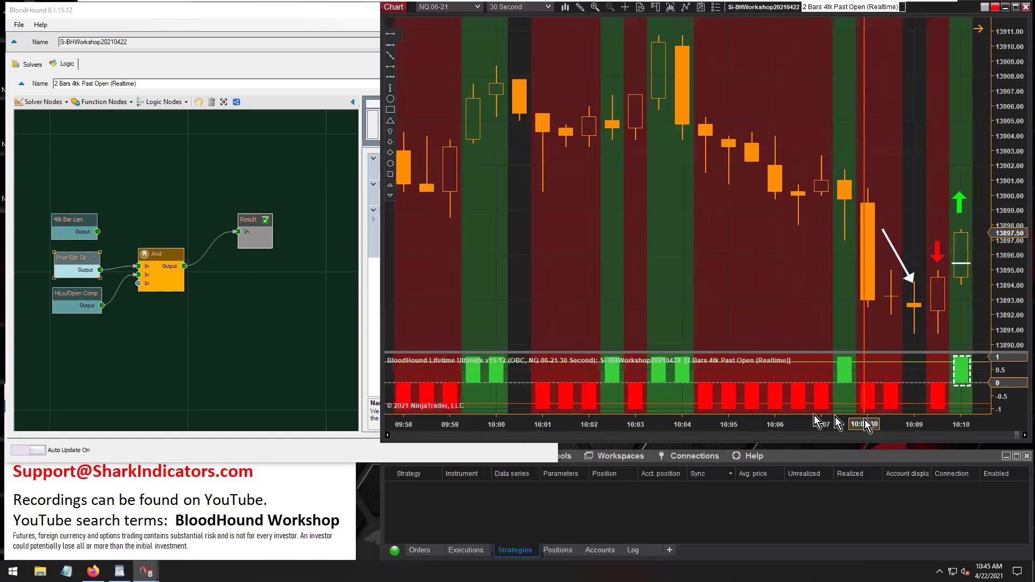
pyautogui.click(72, 221)
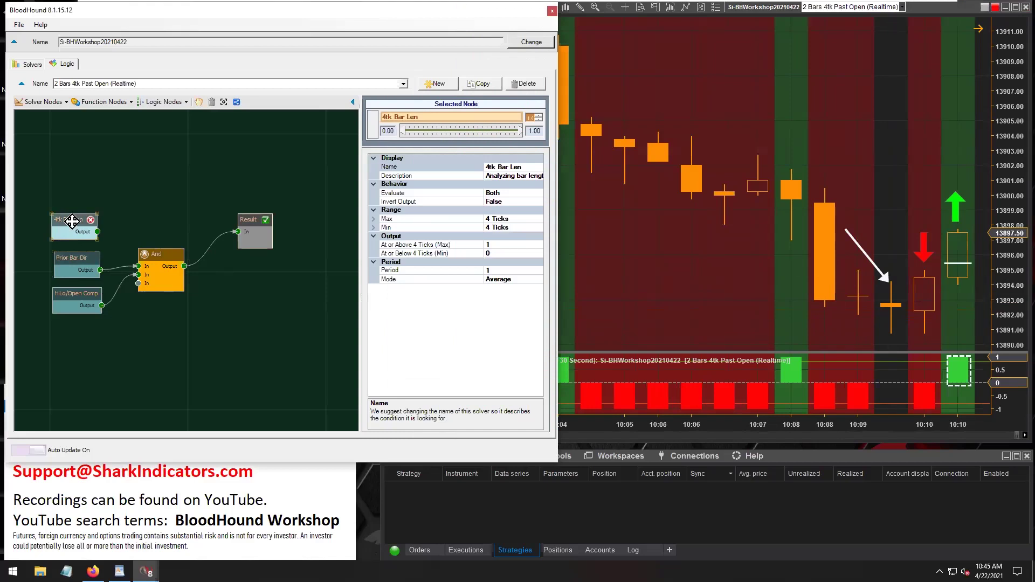
pyautogui.click(69, 258)
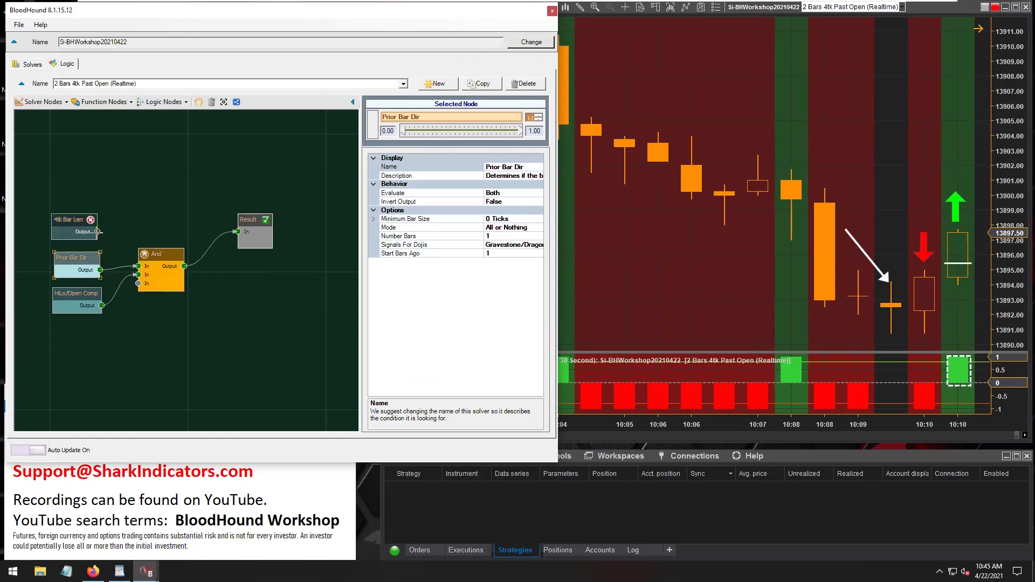
pyautogui.moveTo(97, 231); pyautogui.dragTo(138, 283)
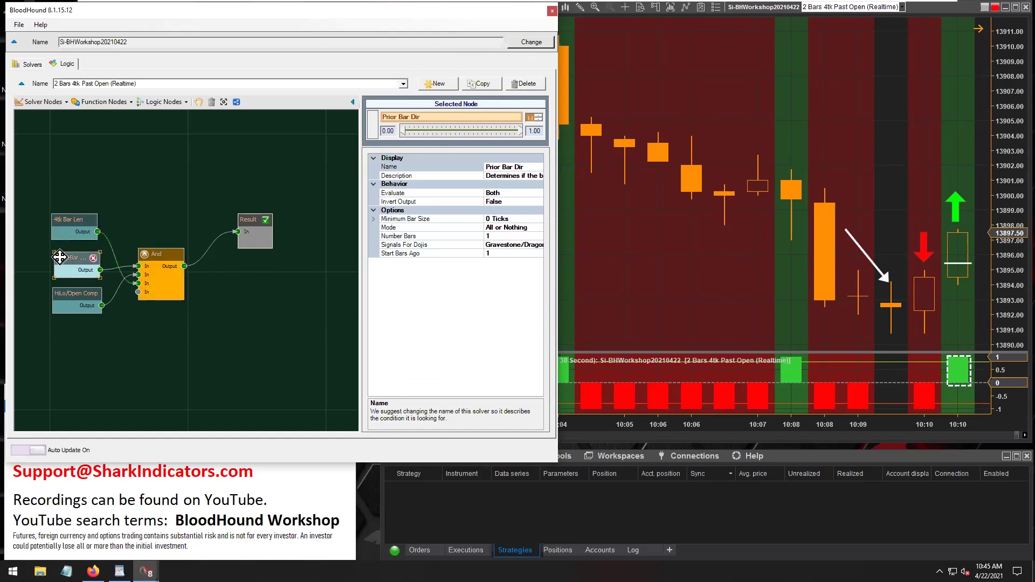
# Set the Prior Bar Dir node's Minimum Bar Size to 4 ticks.
pyautogui.click(491, 219)
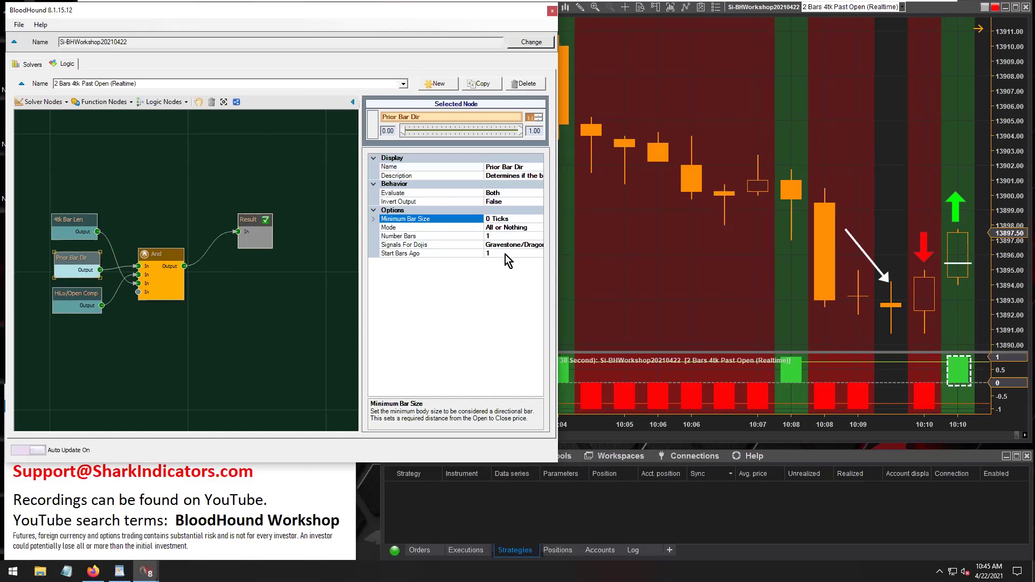
pyautogui.press('BackSpace')
pyautogui.write('4')
# Shift the 4tk Bar Len node slightly toward the And node, and lower the HiLo/Open Comp node a little.
pyautogui.click(68, 221)
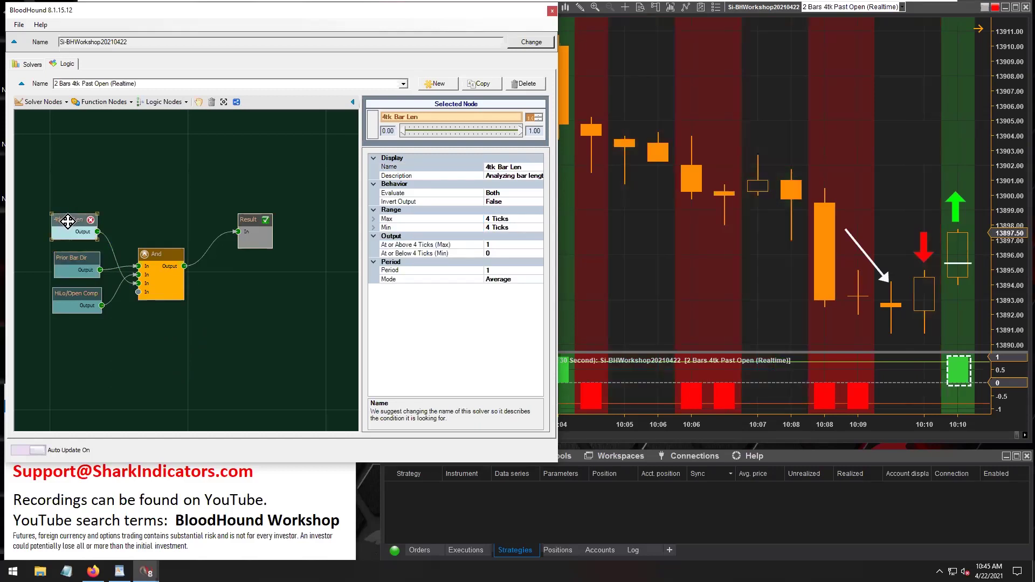
pyautogui.moveTo(67, 221); pyautogui.dragTo(71, 221)
pyautogui.click(73, 260)
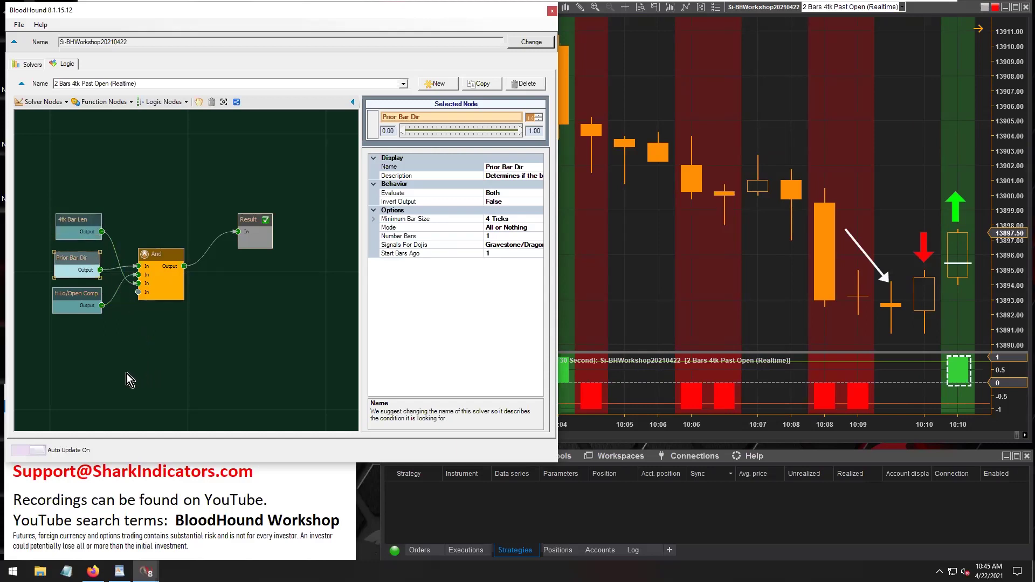
pyautogui.moveTo(72, 295); pyautogui.dragTo(71, 299)
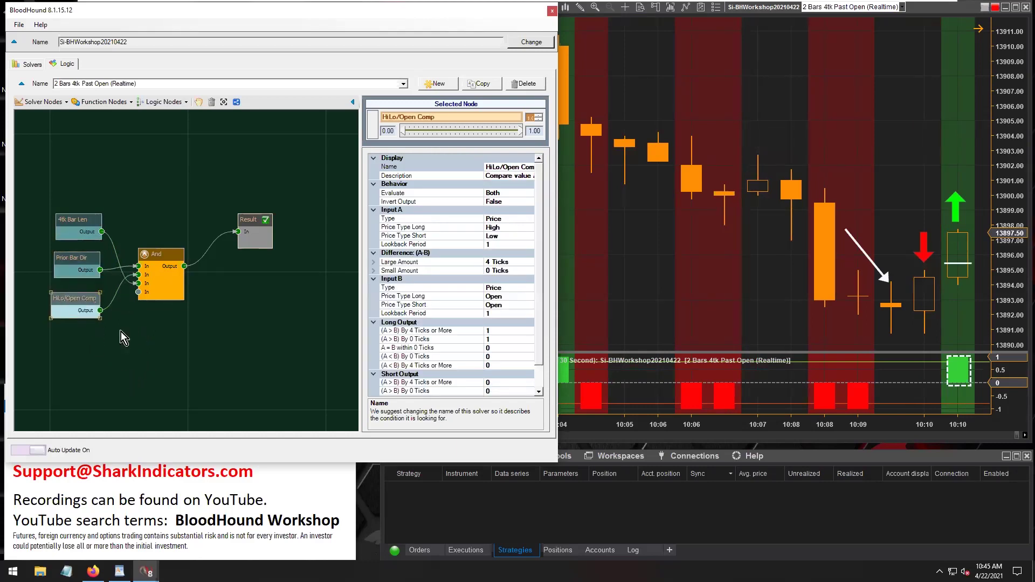
# Move the white arrow up, clear of the candles above the small-bodied bar, and return the chart to the latest bar.
pyautogui.click(914, 165)
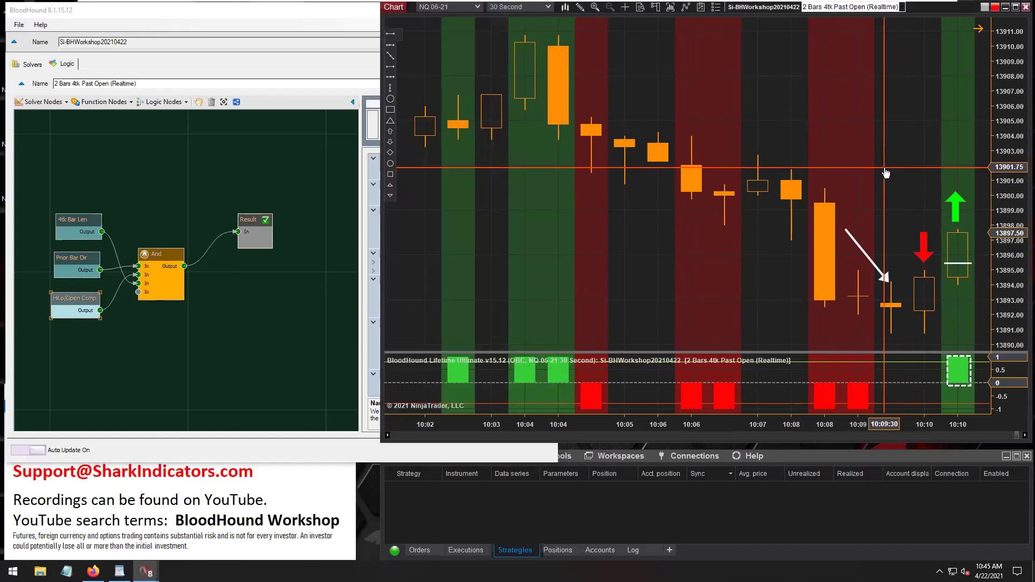
pyautogui.moveTo(836, 258)
pyautogui.mouseDown()
pyautogui.moveTo(698, 150)
pyautogui.moveTo(704, 168)
pyautogui.moveTo(736, 165)
pyautogui.moveTo(735, 179)
pyautogui.moveTo(733, 134)
pyautogui.mouseUp()
pyautogui.moveTo(862, 157); pyautogui.dragTo(606, 156)
pyautogui.moveTo(503, 97); pyautogui.dragTo(631, 108)
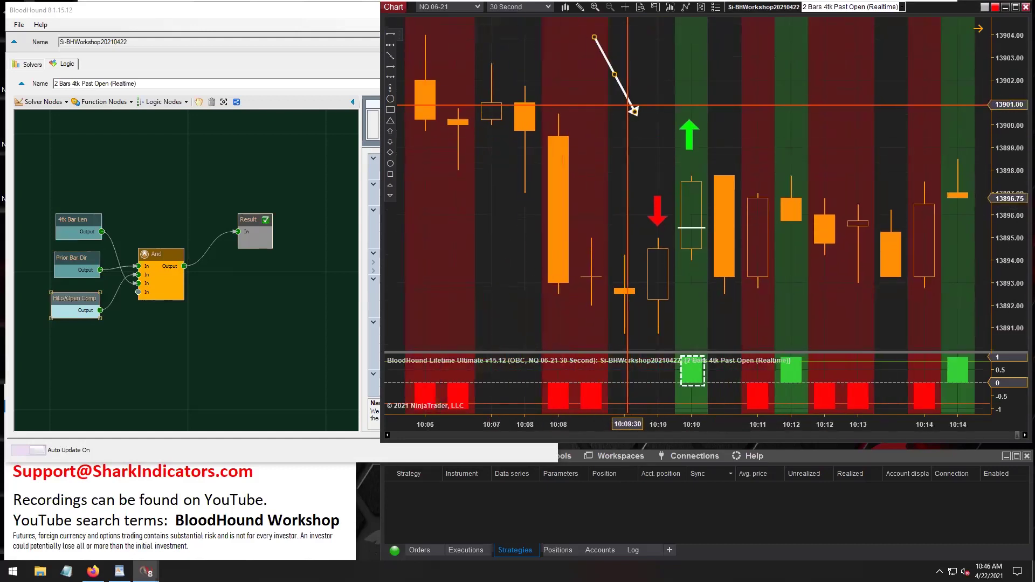
pyautogui.click(979, 28)
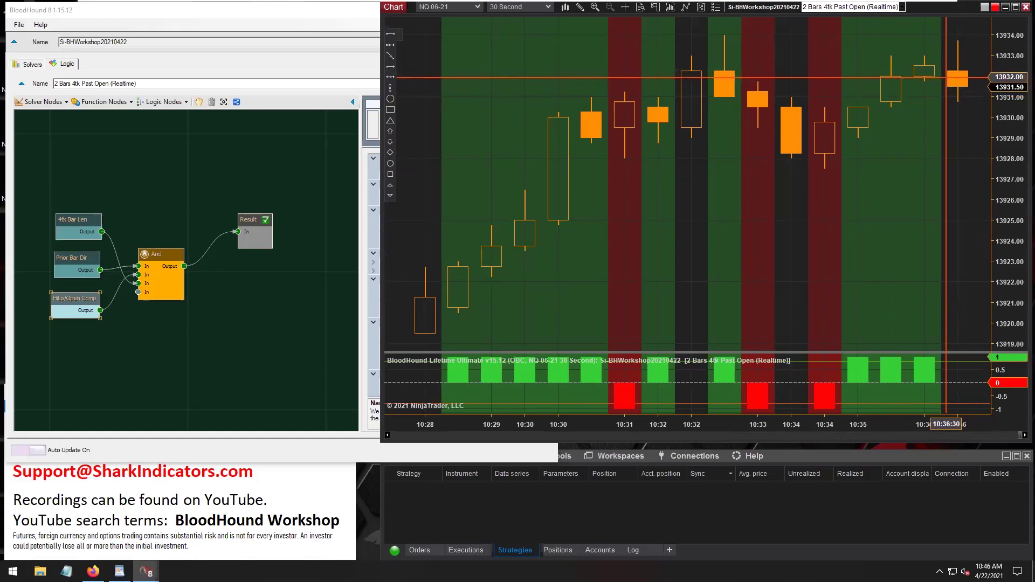
# Move the Result node beside the And node, level with its output.
pyautogui.click(250, 142)
pyautogui.moveTo(245, 224); pyautogui.dragTo(216, 257)
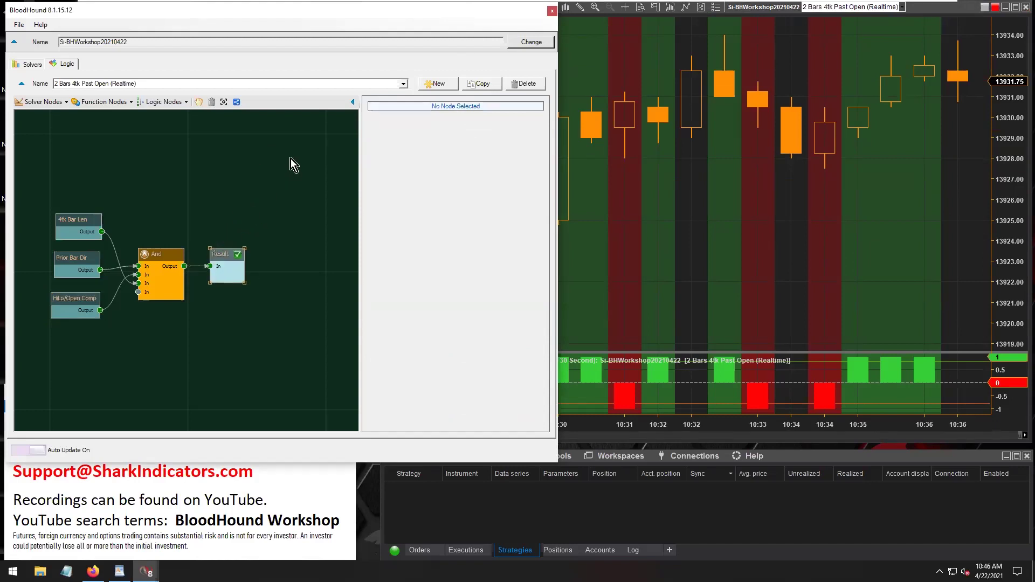
# Close the BloodHound editor and set the chart's BloodHound indicator to calculate On price change.
pyautogui.click(552, 11)
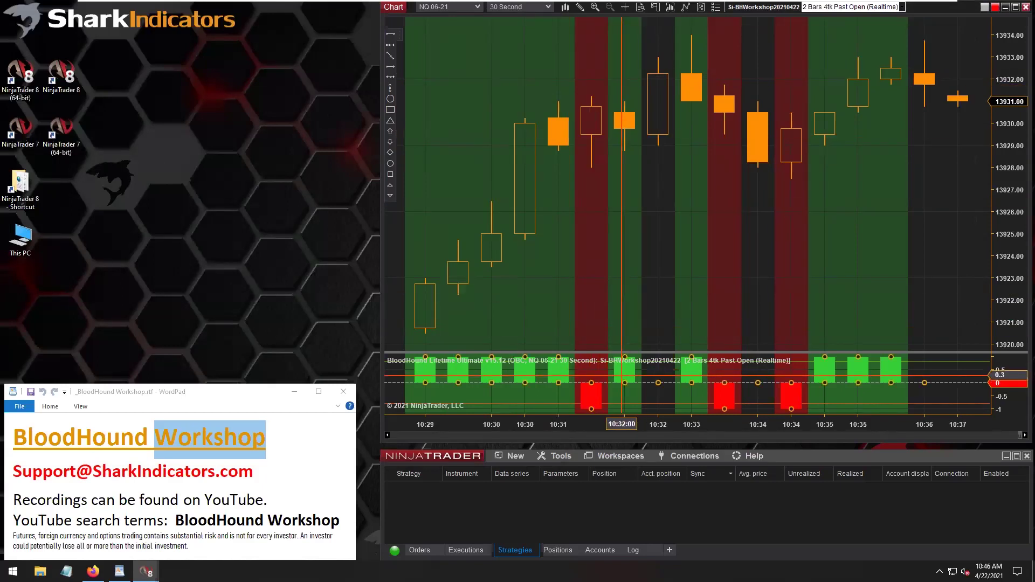
pyautogui.doubleClick(622, 374)
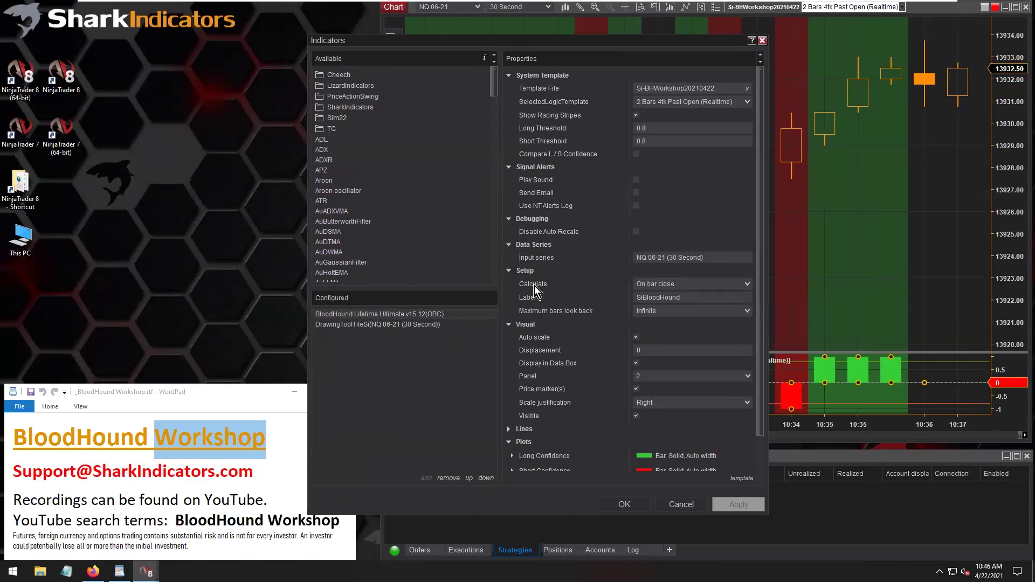
pyautogui.click(714, 285)
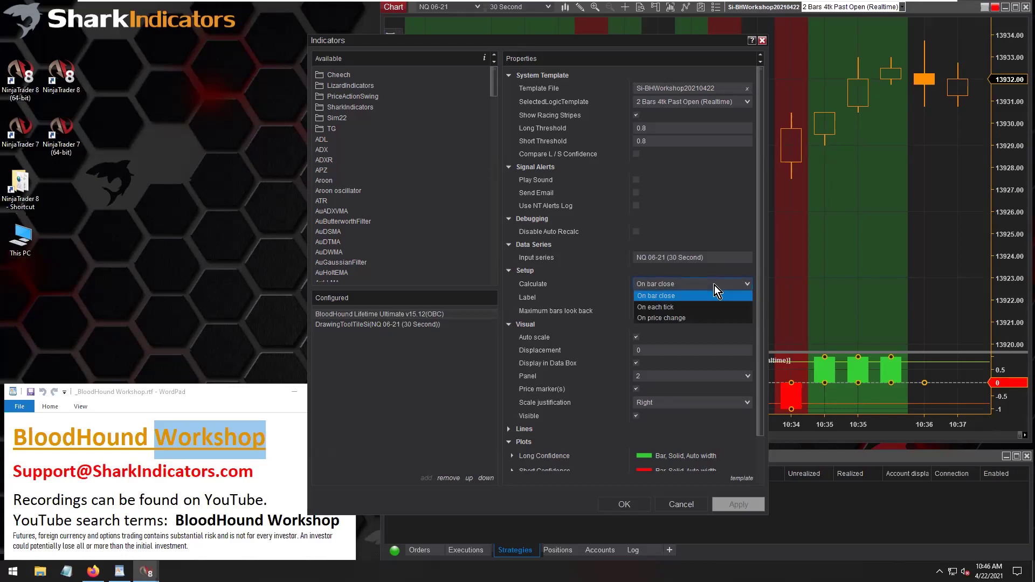
pyautogui.click(670, 321)
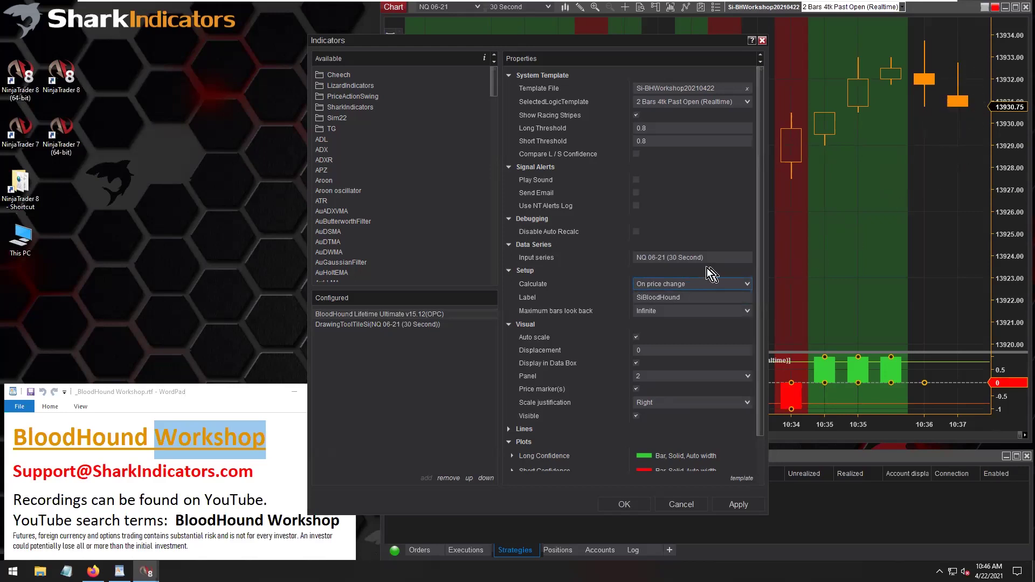
pyautogui.click(694, 286)
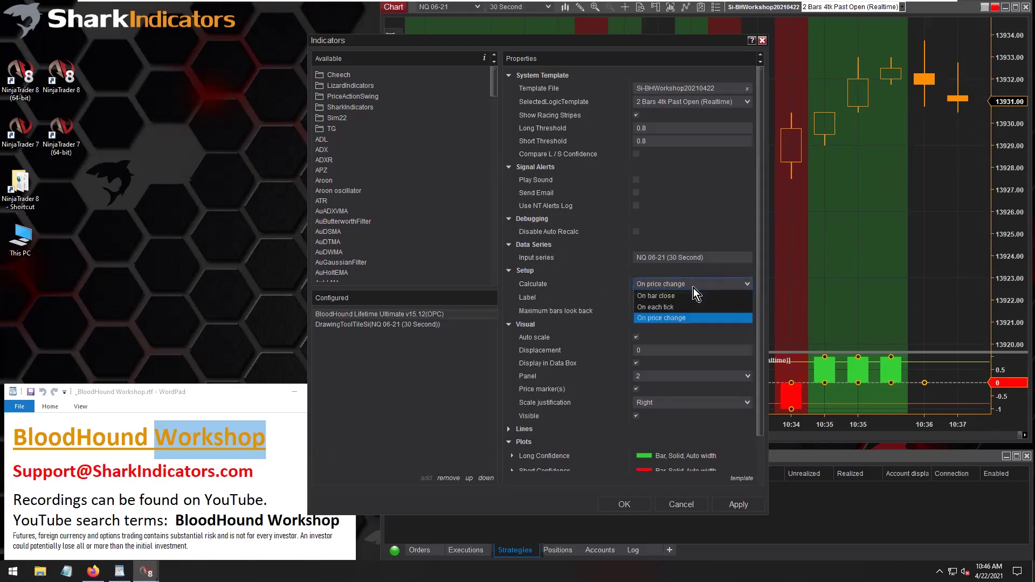
pyautogui.click(686, 318)
pyautogui.click(625, 504)
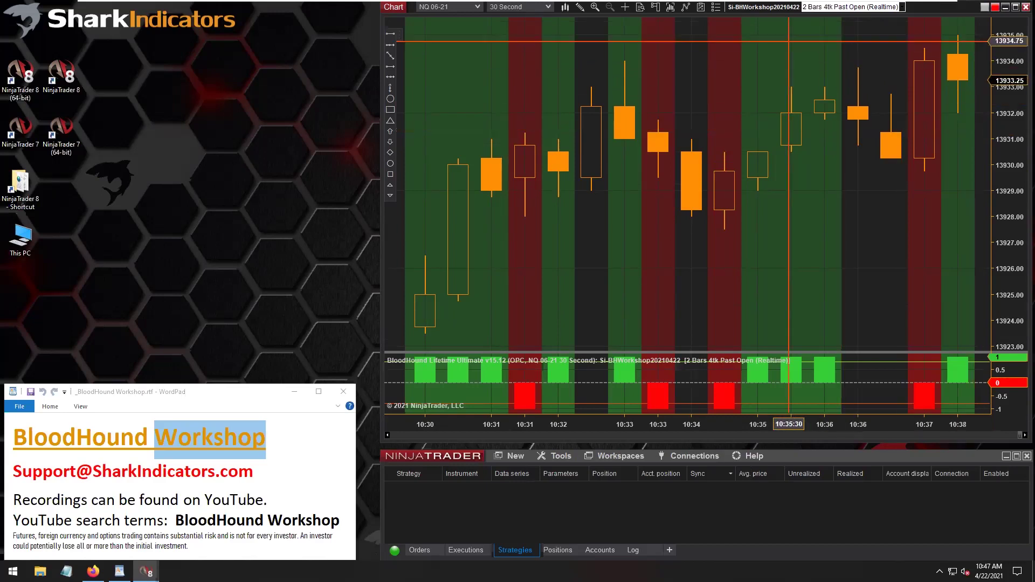
# Reopen the BloodHound editor and shift the 4tk Bar Len, Prior Bar Dir and HiLo/Open Comp nodes slightly upward.
pyautogui.click(762, 9)
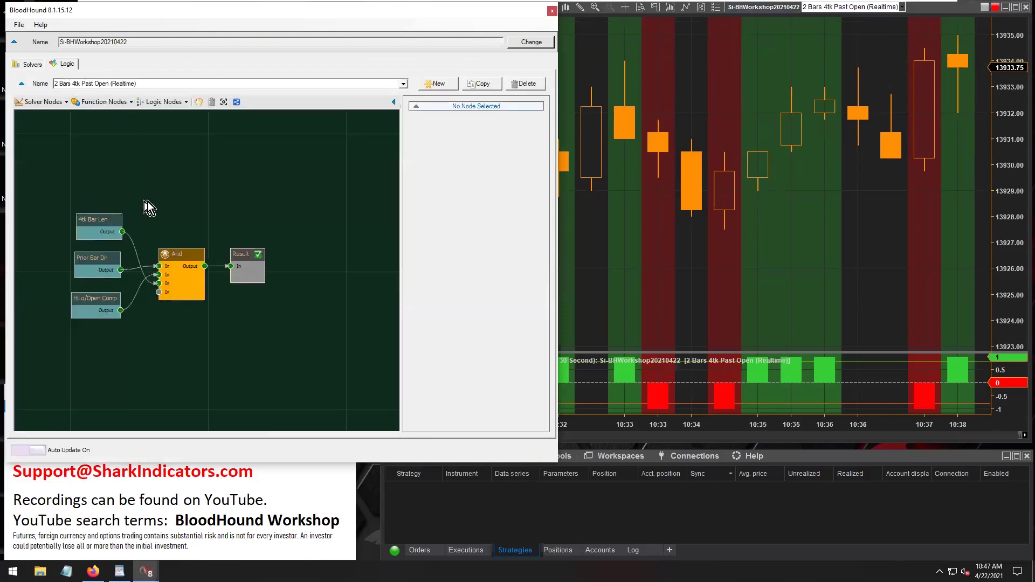
pyautogui.moveTo(86, 219); pyautogui.dragTo(85, 210)
pyautogui.moveTo(111, 322); pyautogui.dragTo(95, 259)
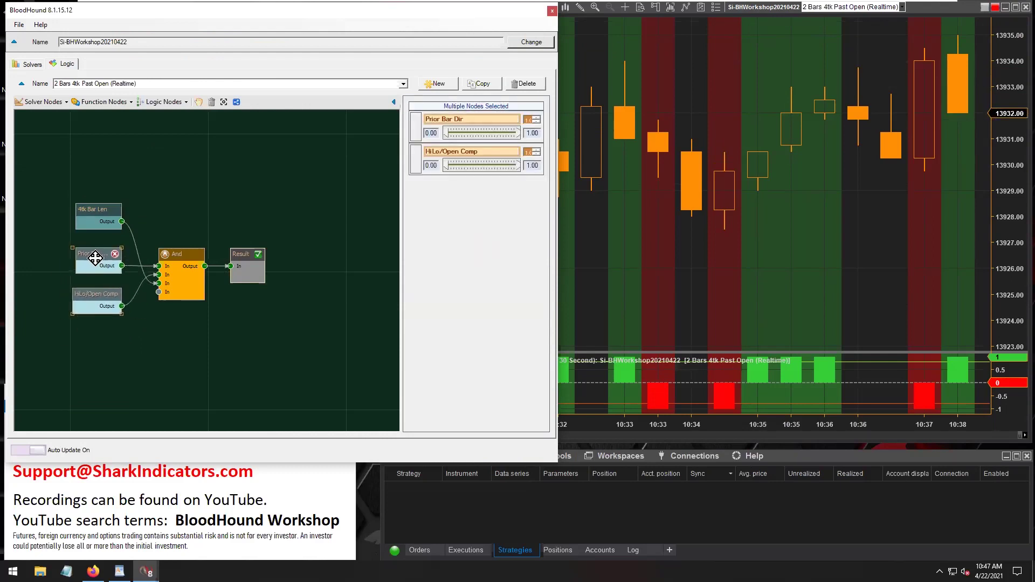
pyautogui.click(109, 377)
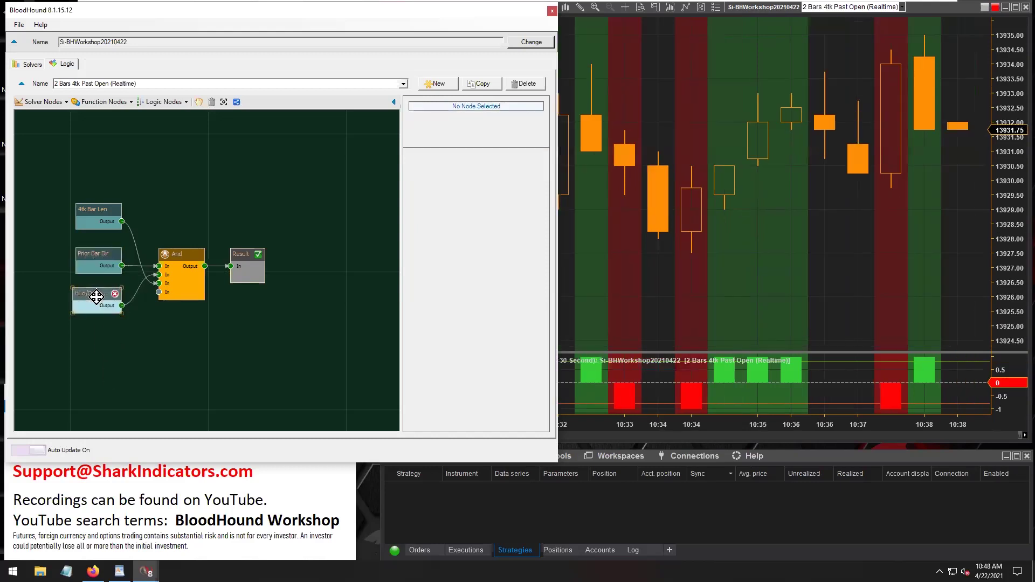
# Review the HiLo/Open Comp node's long and short price types for Input A and the long price type for Input B.
pyautogui.click(96, 297)
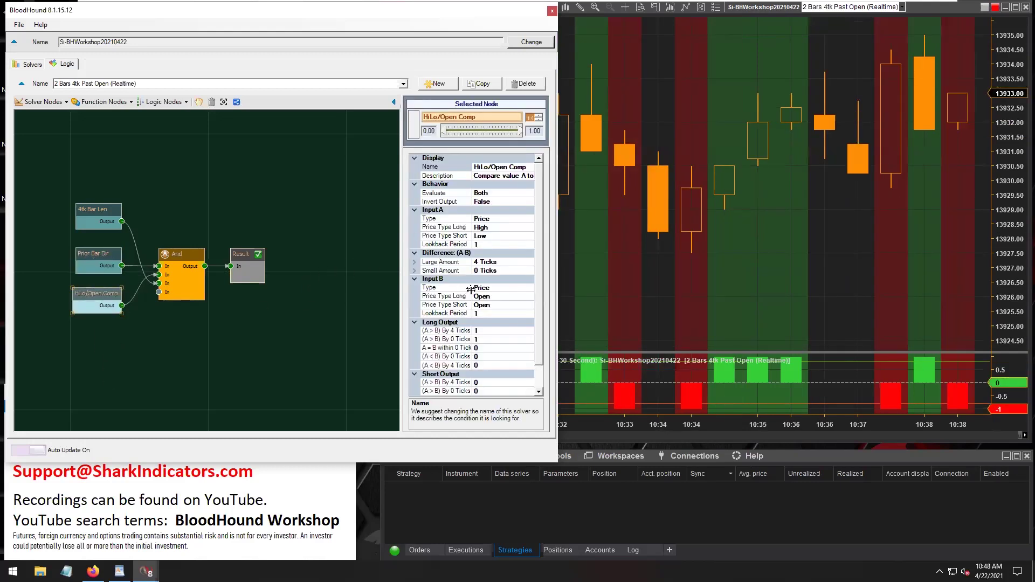
pyautogui.click(459, 296)
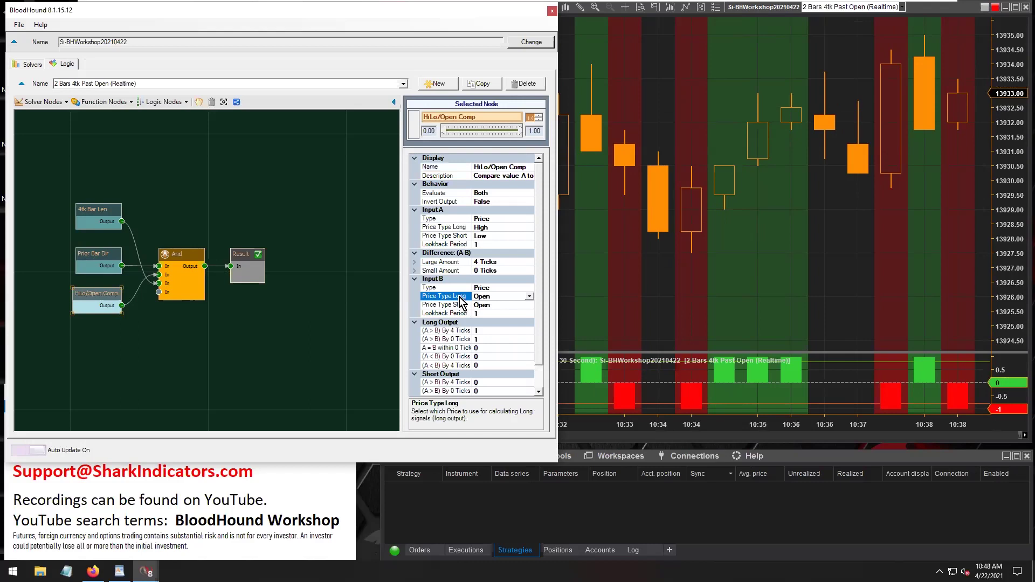
pyautogui.click(462, 229)
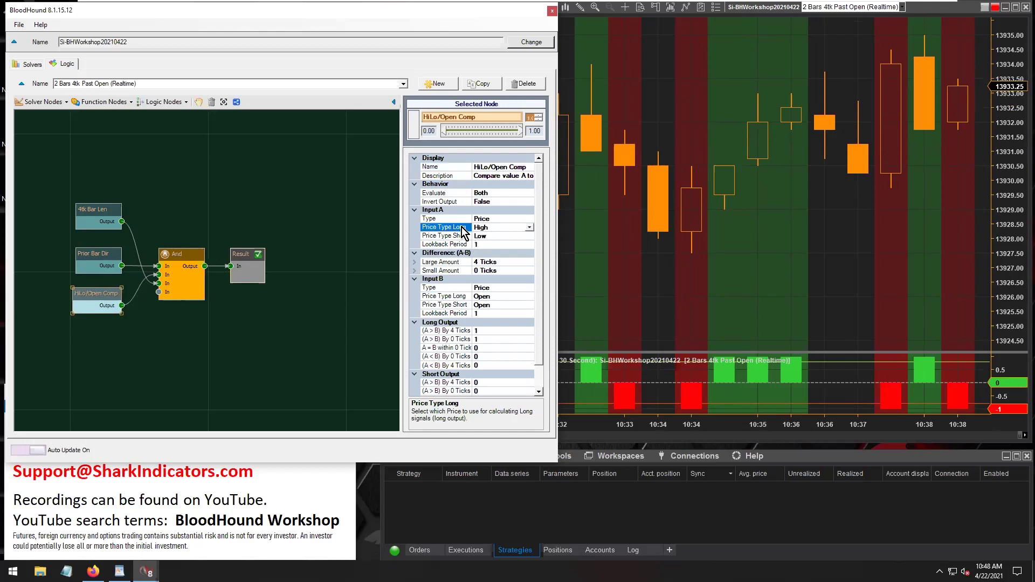
pyautogui.click(461, 235)
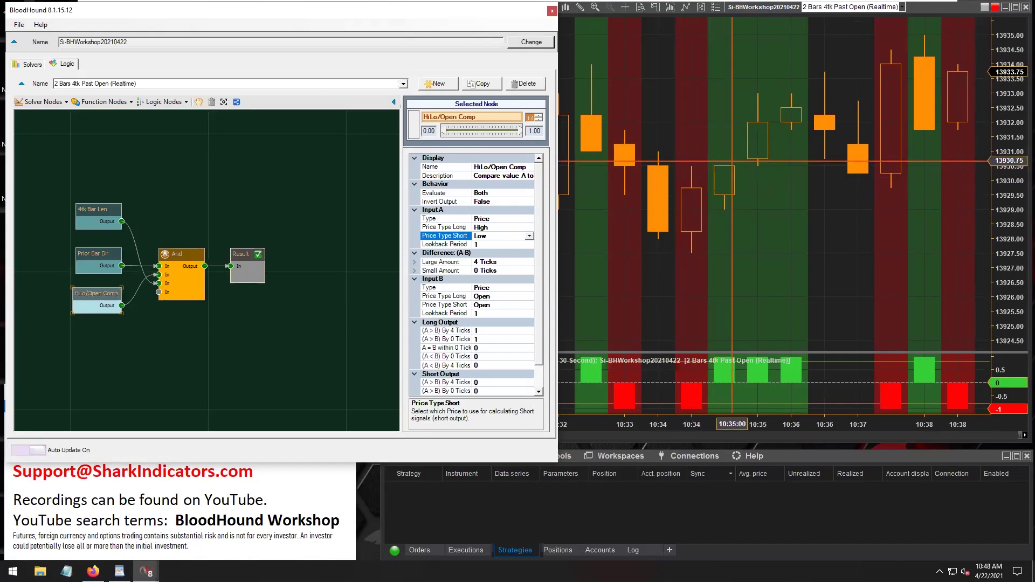
pyautogui.click(731, 162)
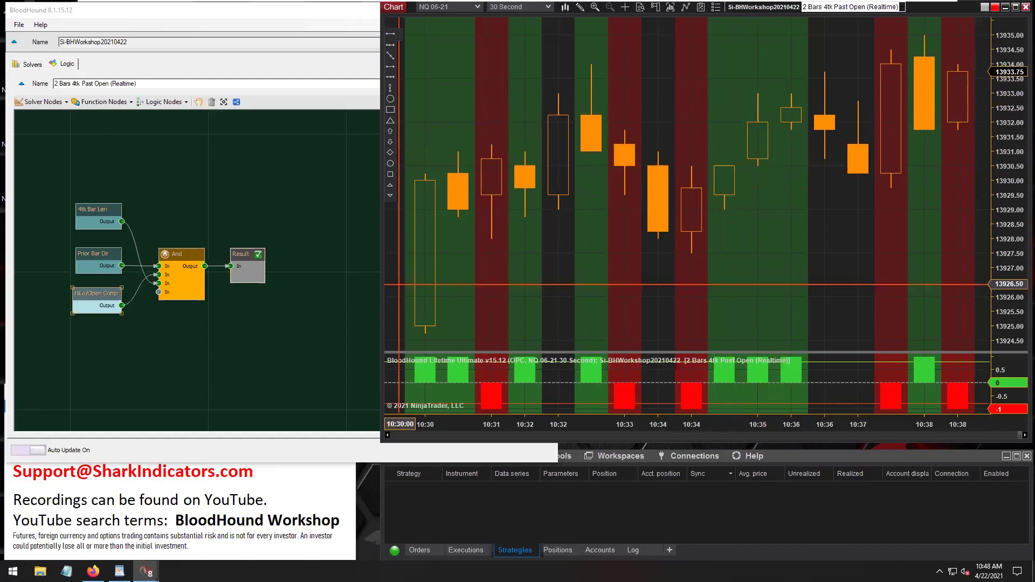
pyautogui.click(289, 297)
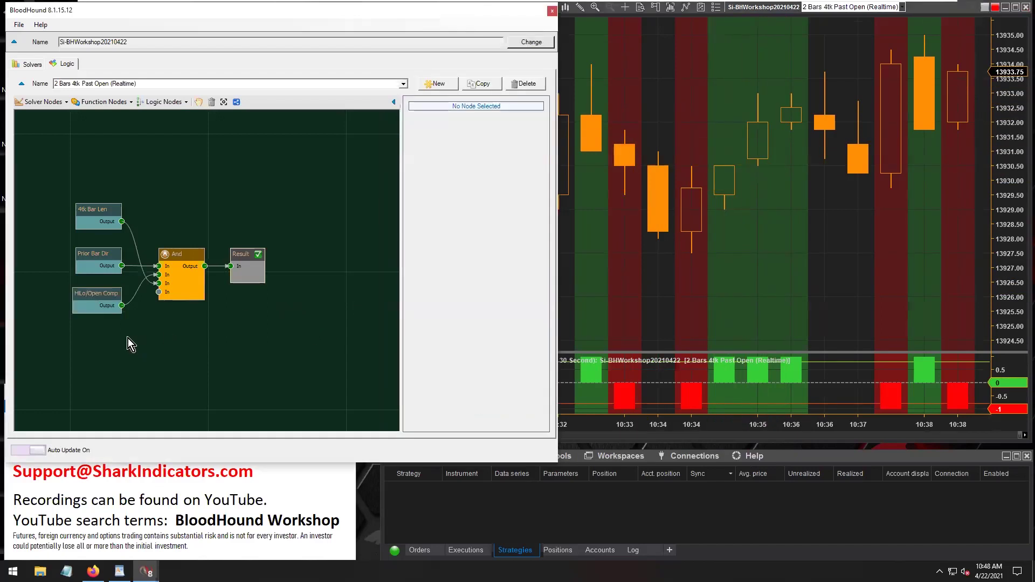
pyautogui.click(91, 294)
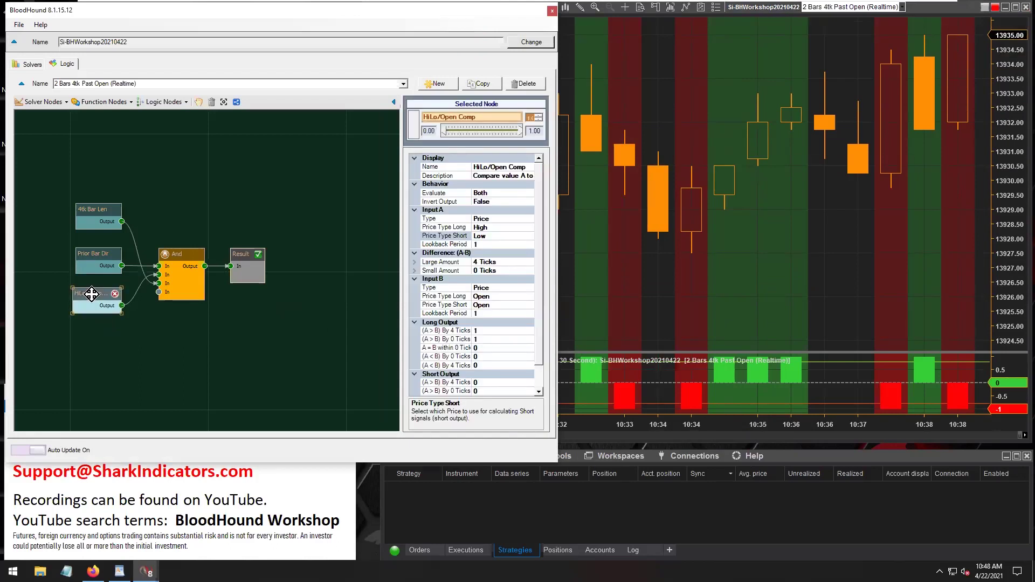
pyautogui.moveTo(91, 294); pyautogui.dragTo(90, 295)
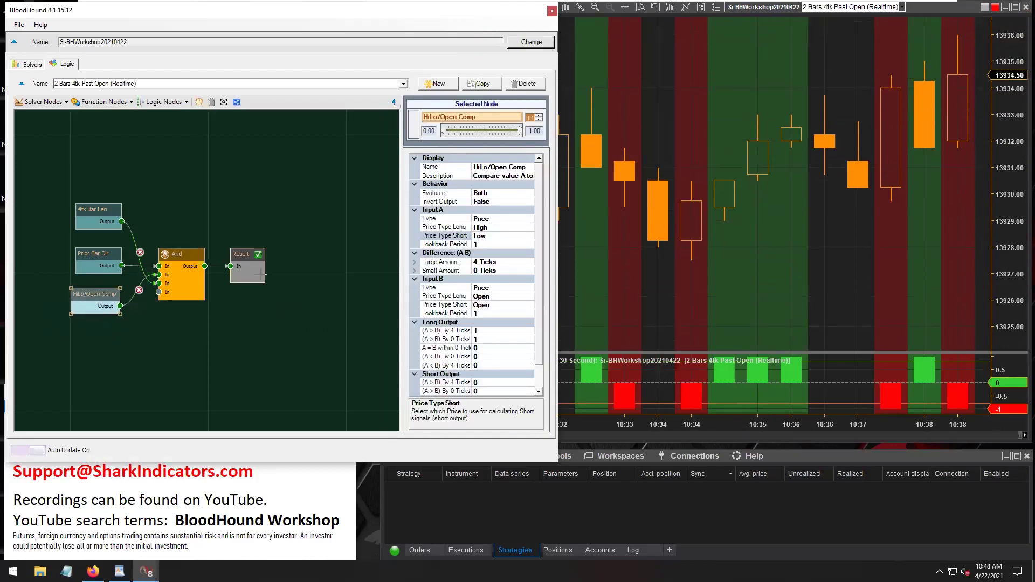
pyautogui.click(485, 227)
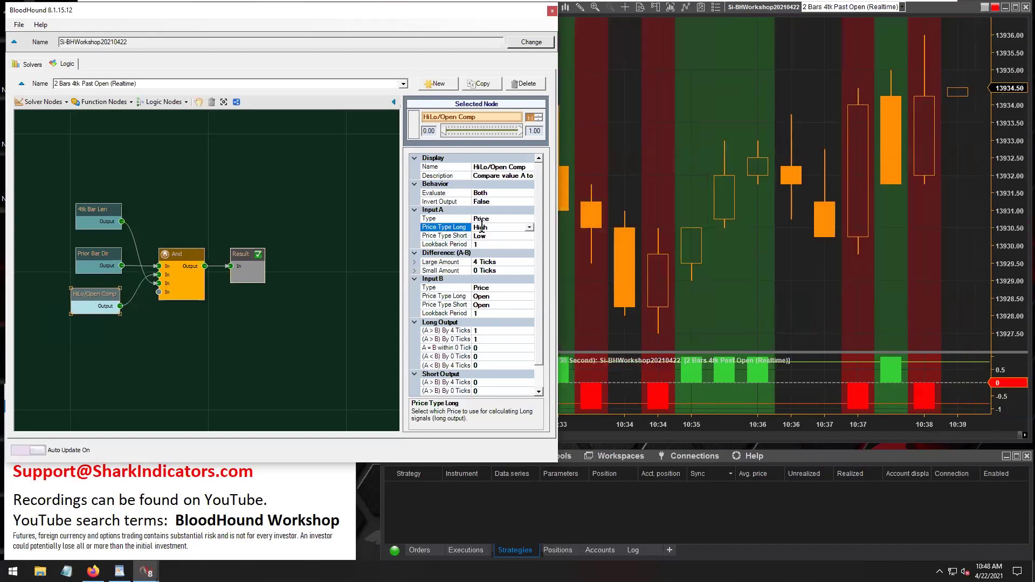
pyautogui.click(483, 237)
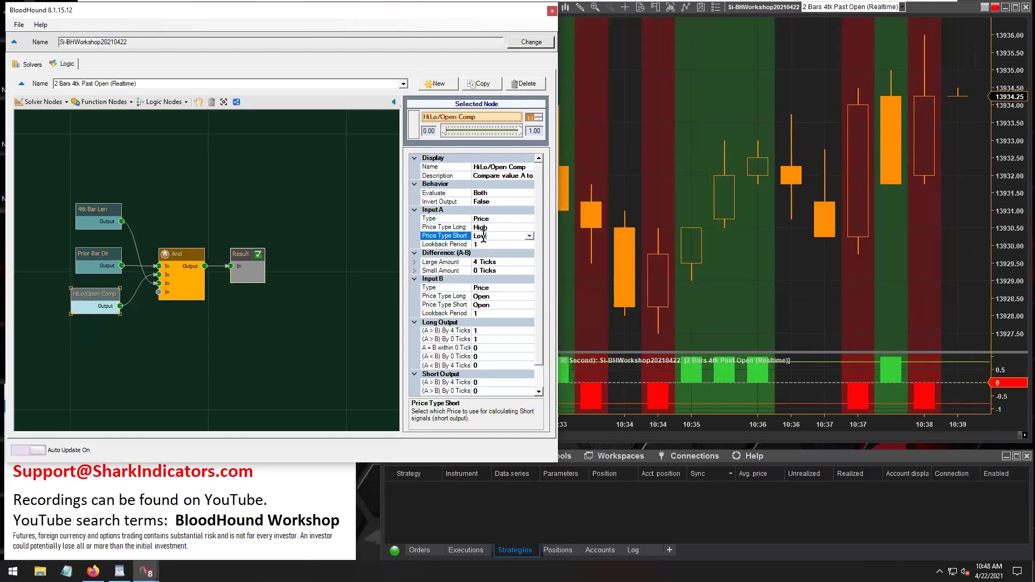
pyautogui.click(483, 296)
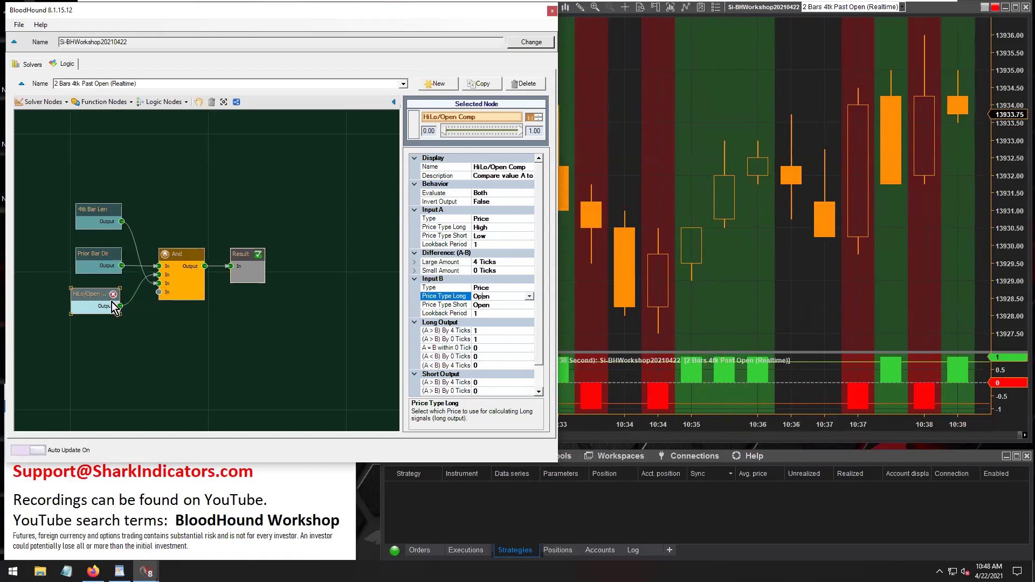
# Swap the Prior Bar Dir and HiLo/Open Comp nodes so that Prior Bar Dir is the lowest of the three solvers.
pyautogui.moveTo(88, 294)
pyautogui.mouseDown()
pyautogui.moveTo(76, 310)
pyautogui.moveTo(82, 335)
pyautogui.moveTo(87, 294)
pyautogui.mouseUp()
pyautogui.click(89, 254)
pyautogui.moveTo(89, 254); pyautogui.dragTo(92, 336)
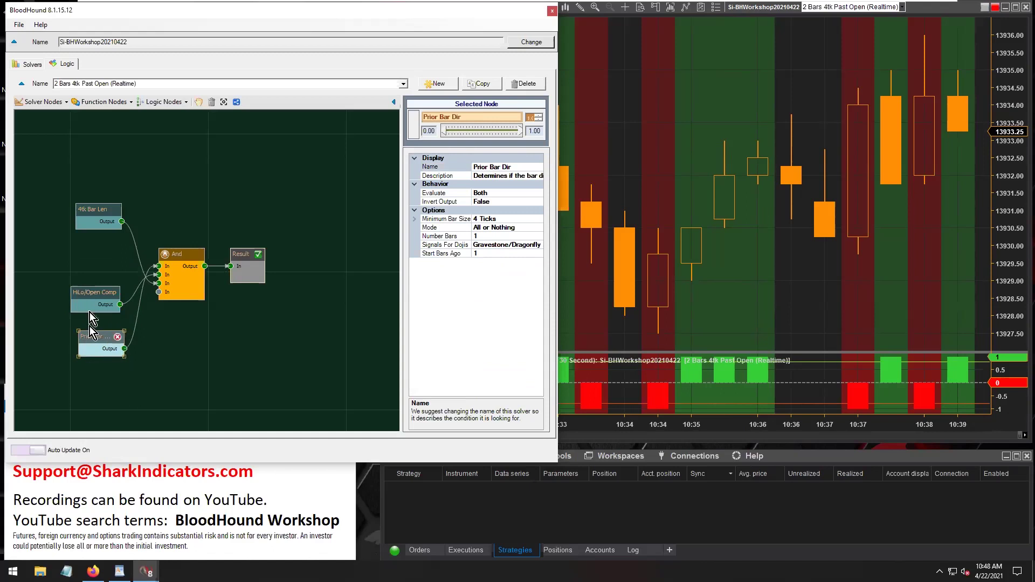
pyautogui.moveTo(83, 294); pyautogui.dragTo(84, 259)
pyautogui.moveTo(92, 337); pyautogui.dragTo(92, 295)
# Move the And node up a little and rename it Historical.
pyautogui.moveTo(199, 261); pyautogui.dragTo(198, 250)
pyautogui.press('BackSpace')
pyautogui.press('BackSpace')
pyautogui.press('BackSpace')
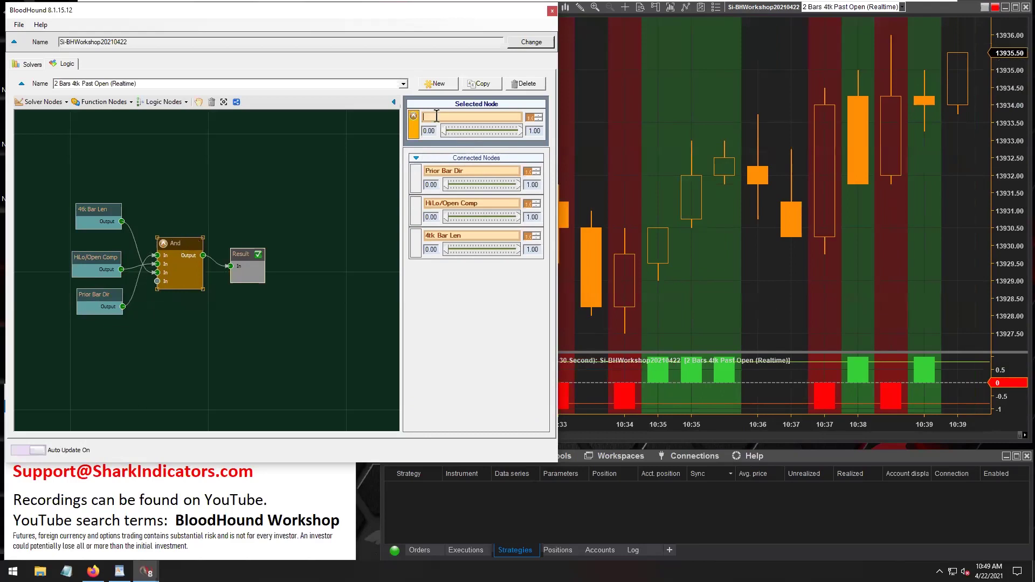
pyautogui.write('Hist')
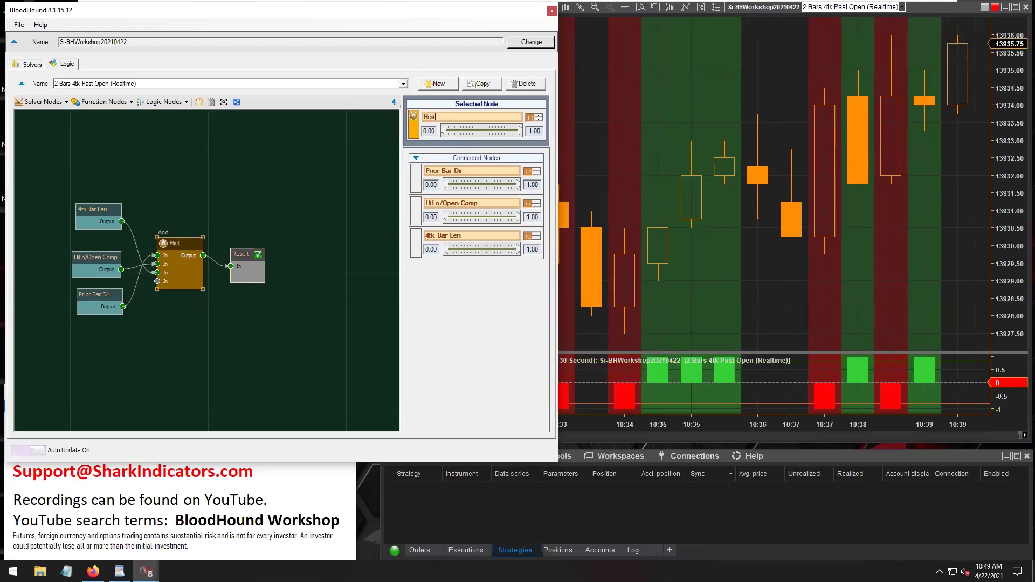
pyautogui.write('orical')
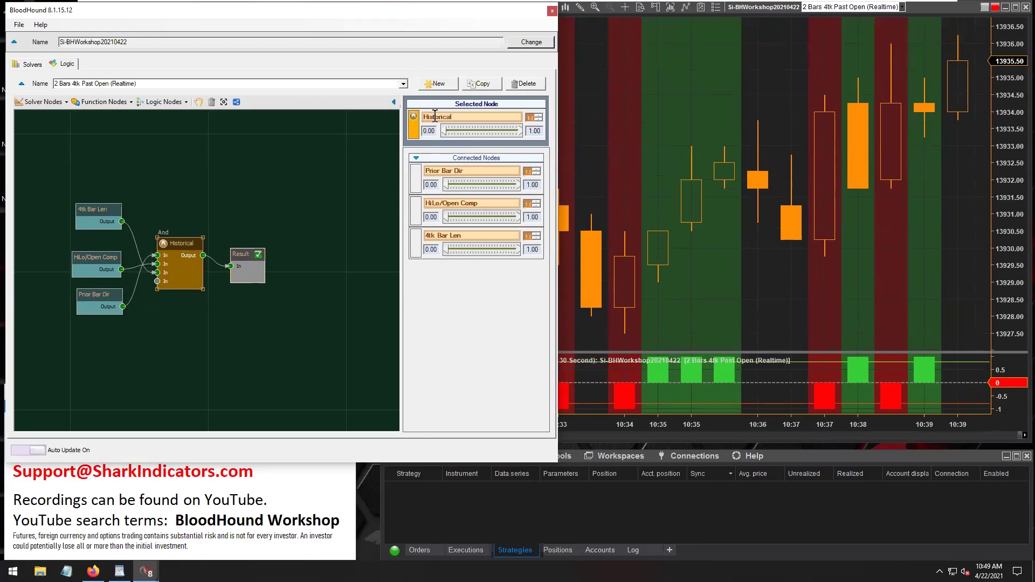
# Space the Result node farther from the Historical node, level the two, and extend the Historical node's name to Historical Sig.
pyautogui.moveTo(254, 269); pyautogui.dragTo(271, 269)
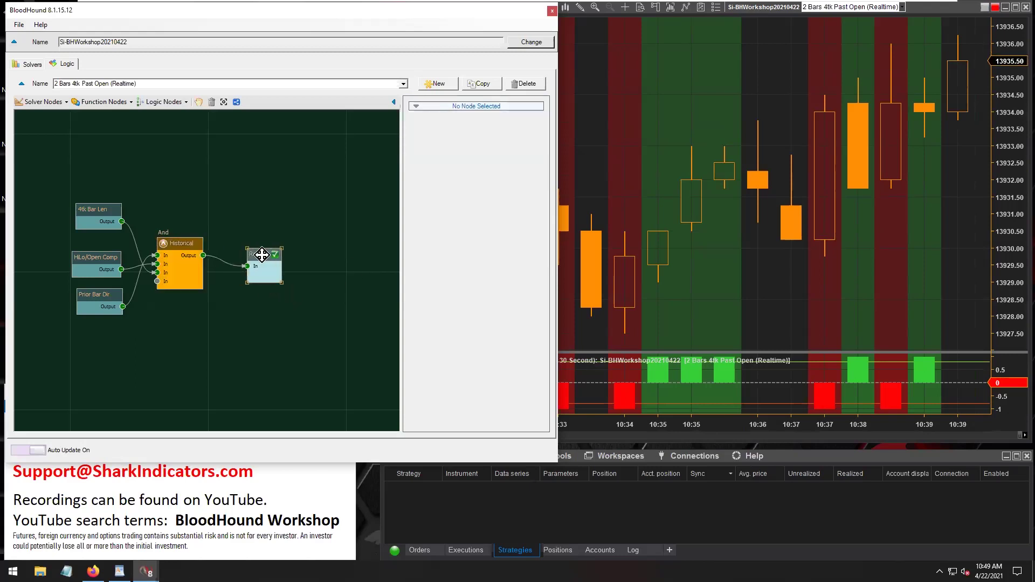
pyautogui.click(165, 242)
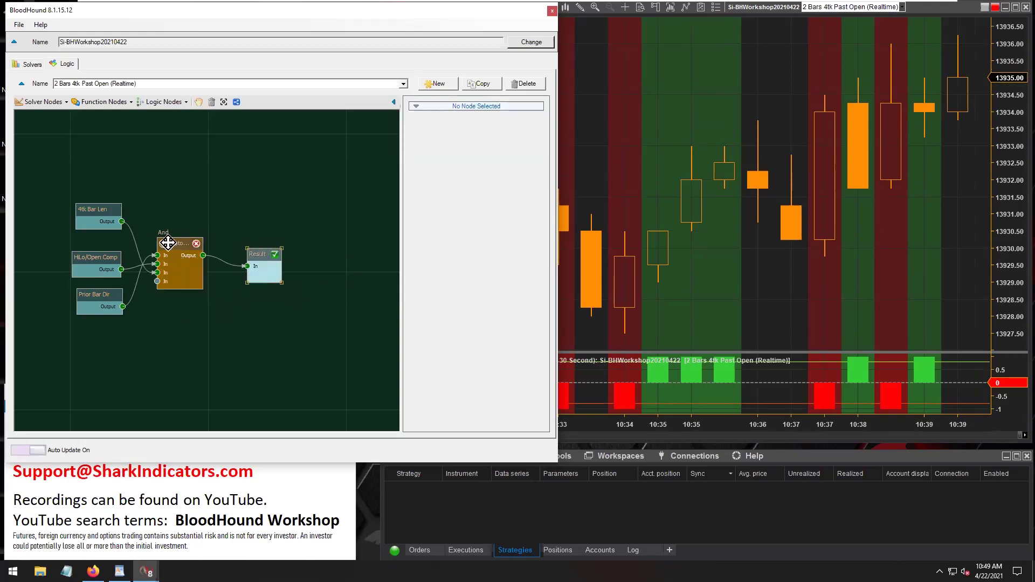
pyautogui.moveTo(175, 243); pyautogui.dragTo(177, 253)
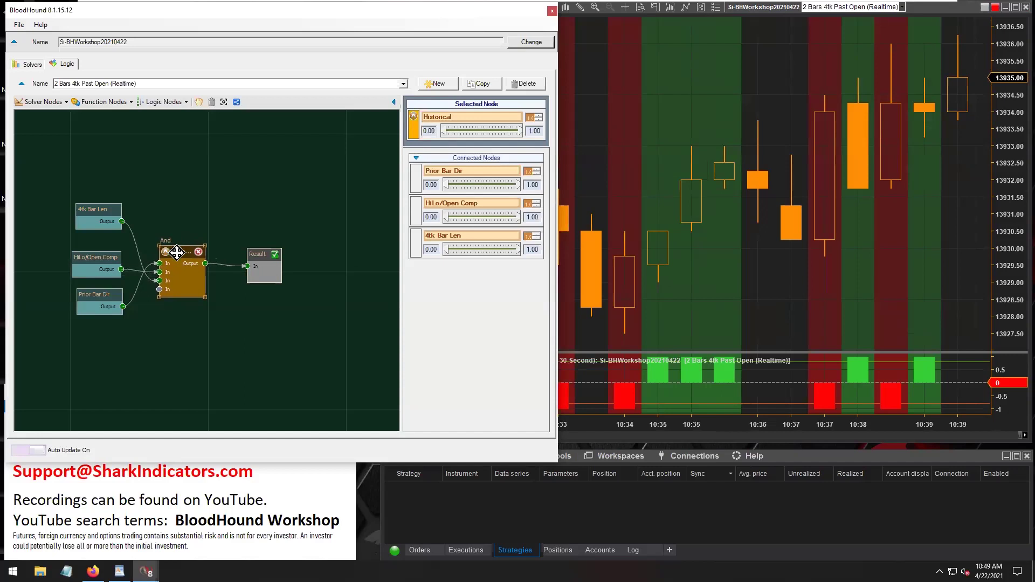
pyautogui.click(467, 121)
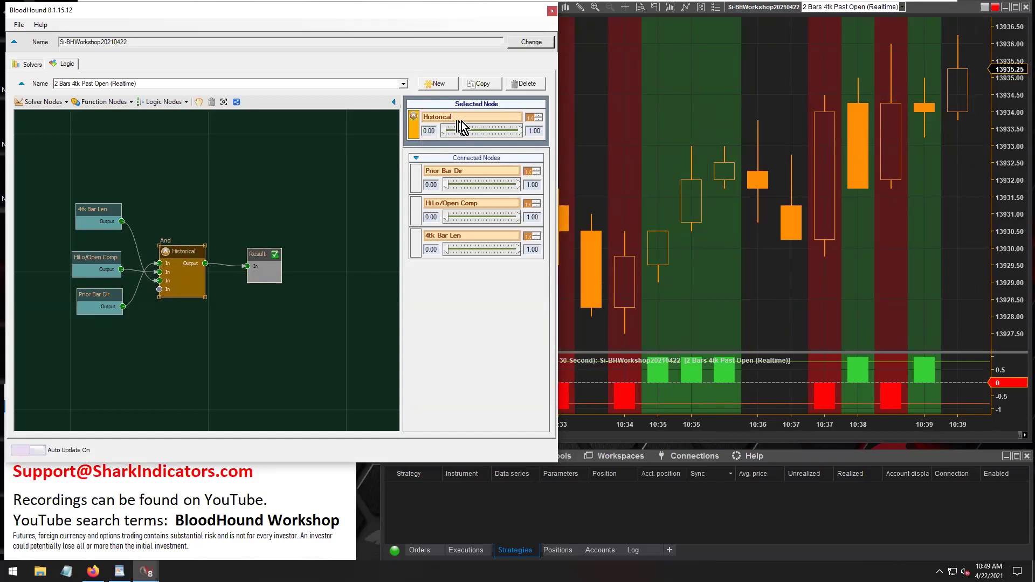
pyautogui.write('Sig')
pyautogui.click(172, 156)
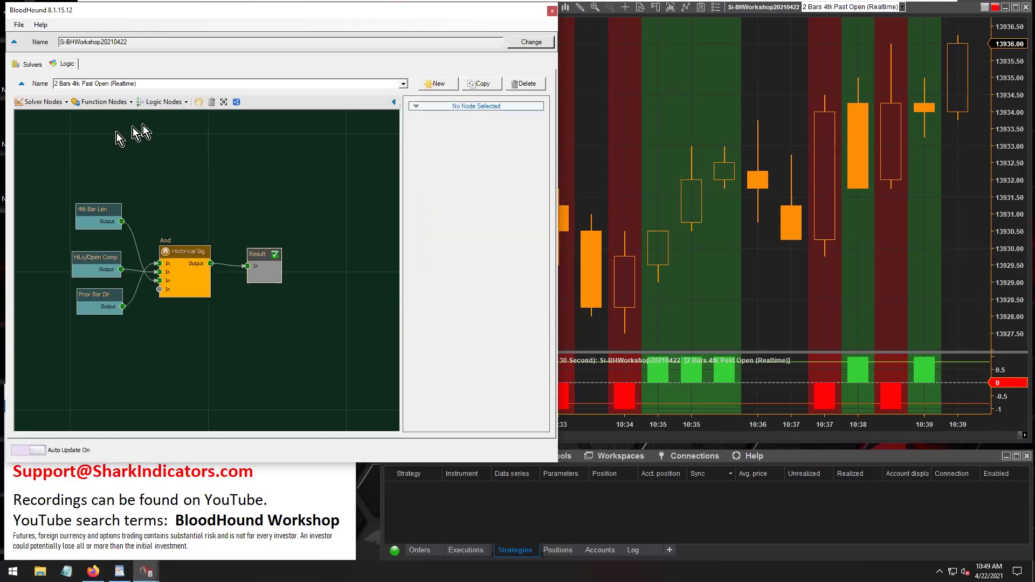
# Add a second And (Min) node below Historical Sig and connect Prior Bar Dir's output to it.
pyautogui.click(166, 102)
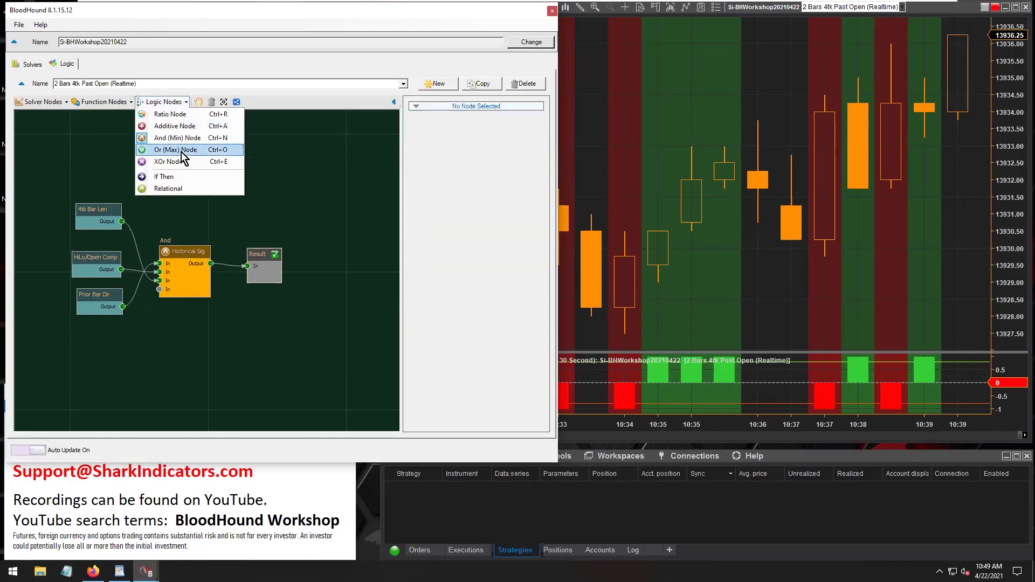
pyautogui.click(174, 138)
pyautogui.moveTo(227, 279); pyautogui.dragTo(182, 334)
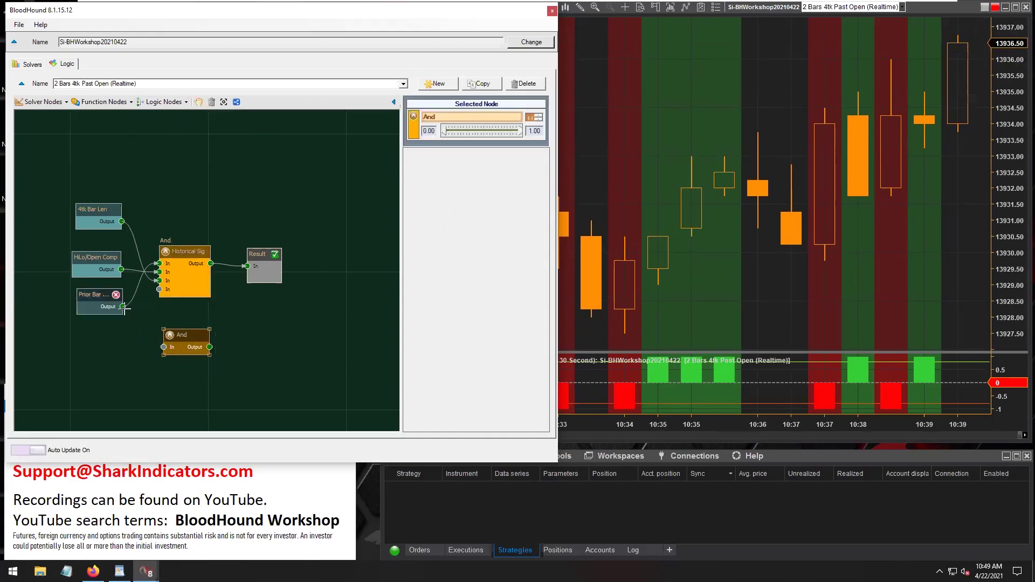
pyautogui.moveTo(123, 308); pyautogui.dragTo(163, 347)
pyautogui.click(90, 294)
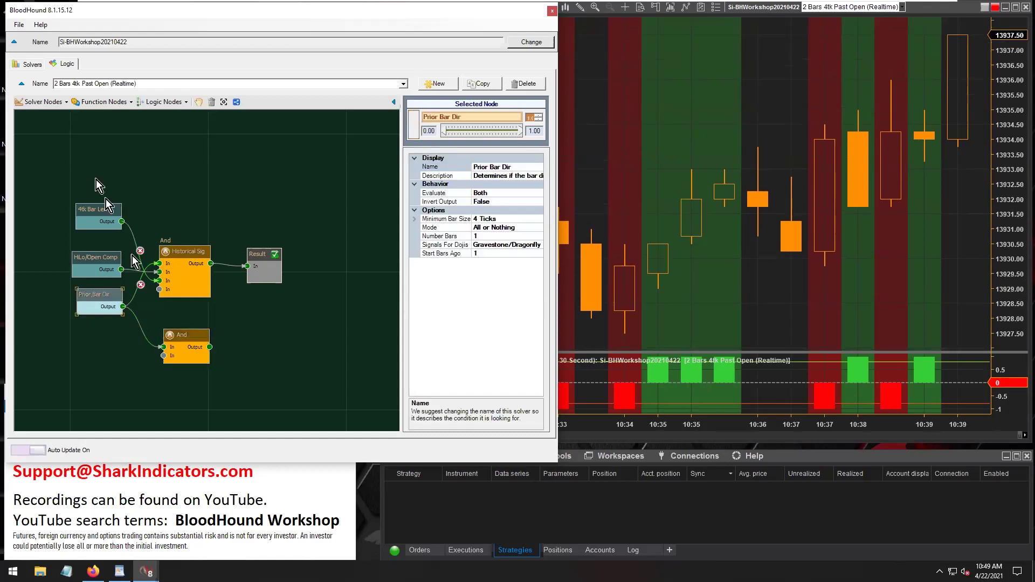
# Add a Bar Direction solver node below Prior Bar Dir and connect its output to the new And node.
pyautogui.click(54, 103)
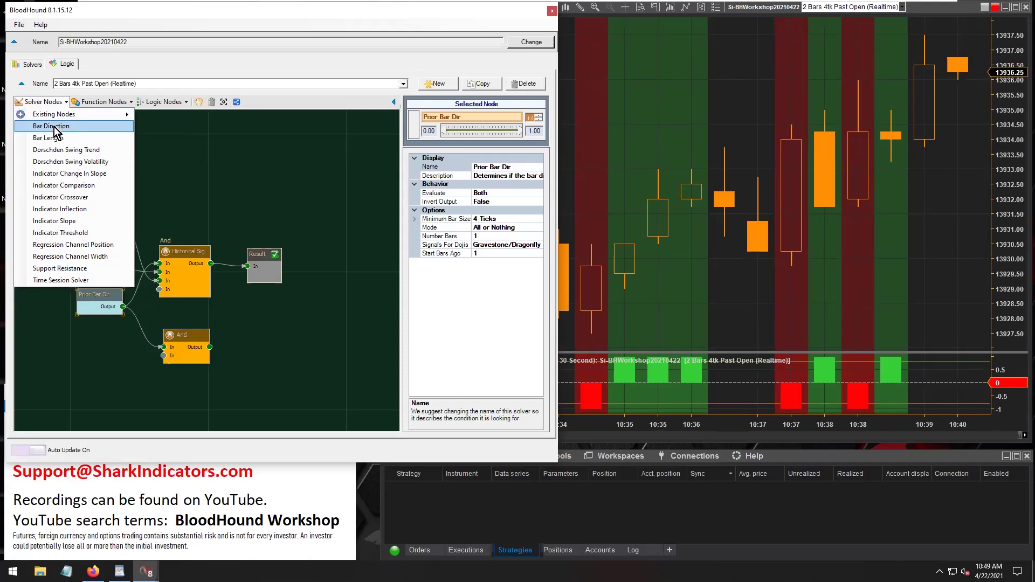
pyautogui.click(56, 127)
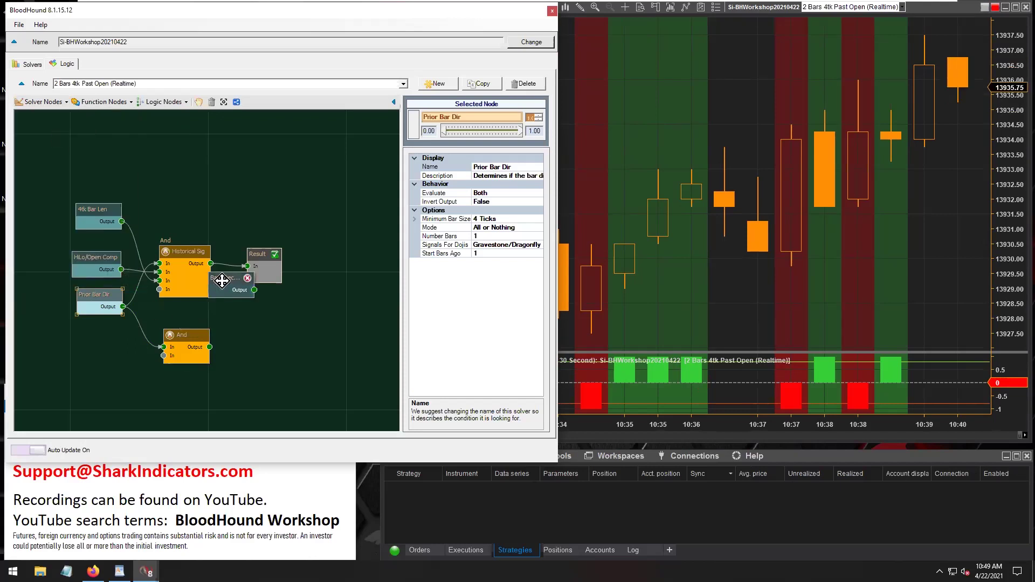
pyautogui.click(95, 352)
pyautogui.moveTo(128, 361); pyautogui.dragTo(161, 360)
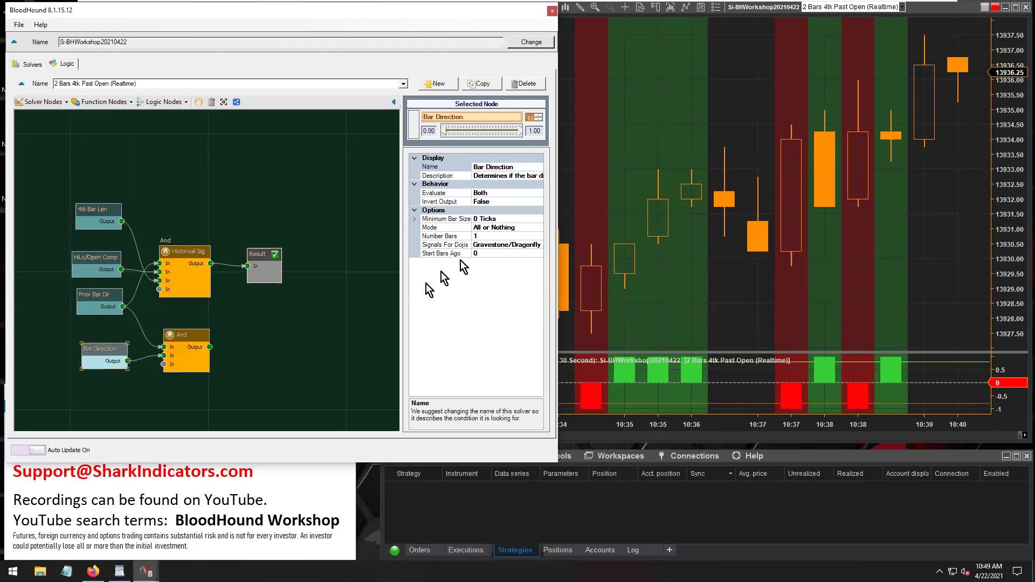
# Set the Bar Direction node's minimum bar size to 4 ticks.
pyautogui.click(482, 219)
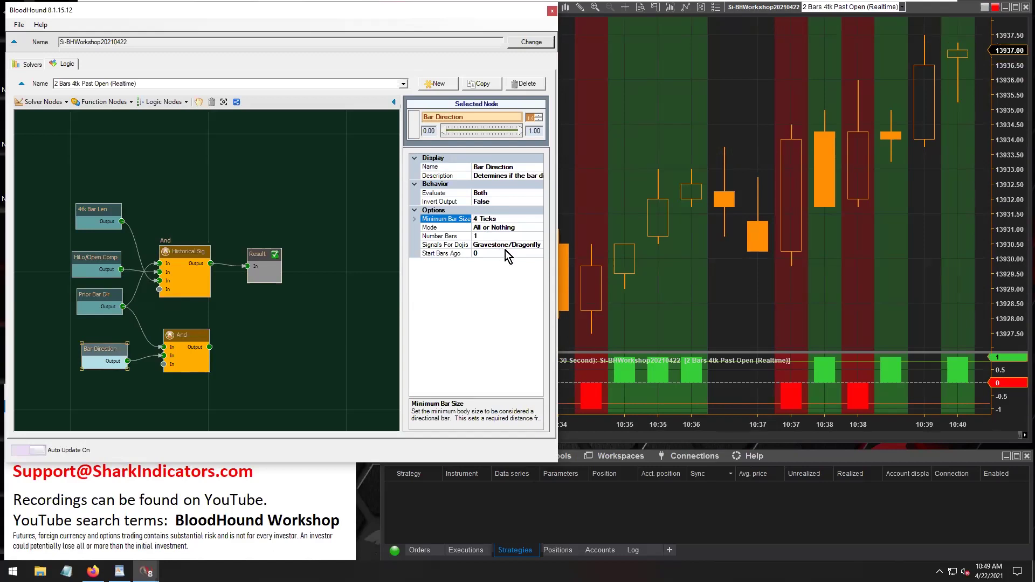
pyautogui.press('Return')
# Connect the lower And node's output to the Result node and rename the And node Live bar Only.
pyautogui.click(179, 338)
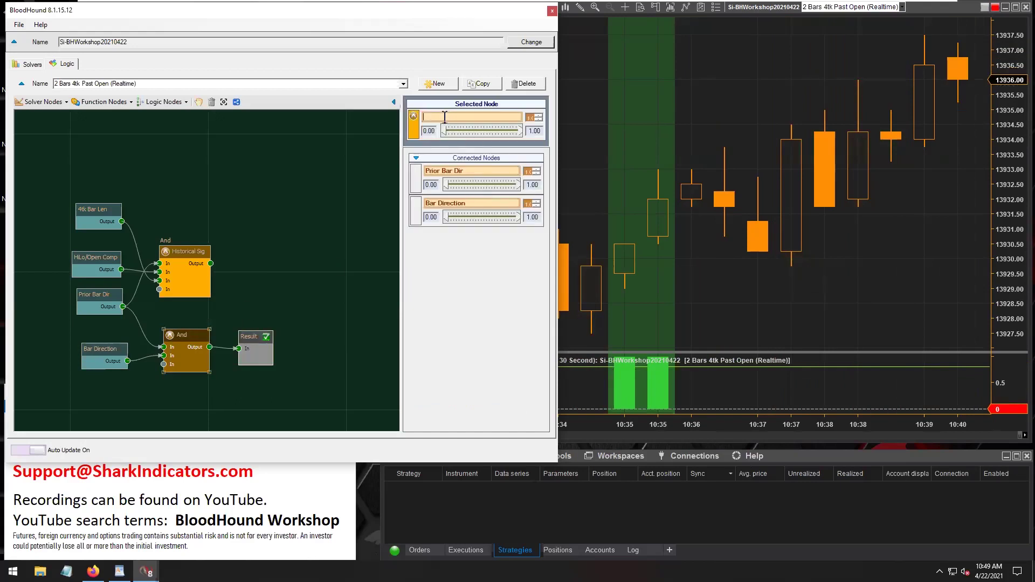
pyautogui.click(445, 117)
pyautogui.write('Live bar Only')
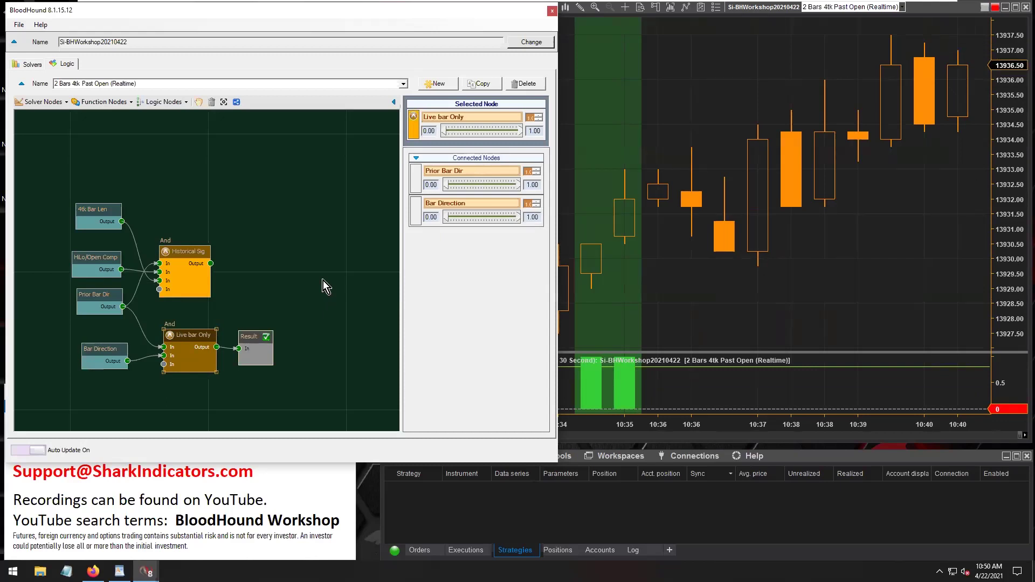
# Examine the live-bar logic's signals on earlier chart bars, temporarily marking the down bar near 10:33 with a red arrow.
pyautogui.moveTo(187, 337)
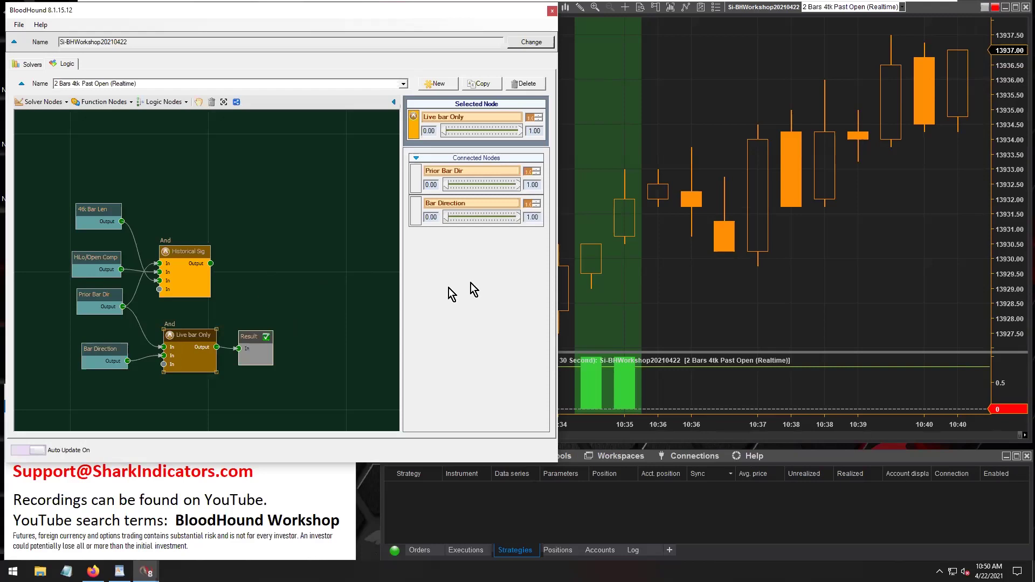
pyautogui.click(620, 215)
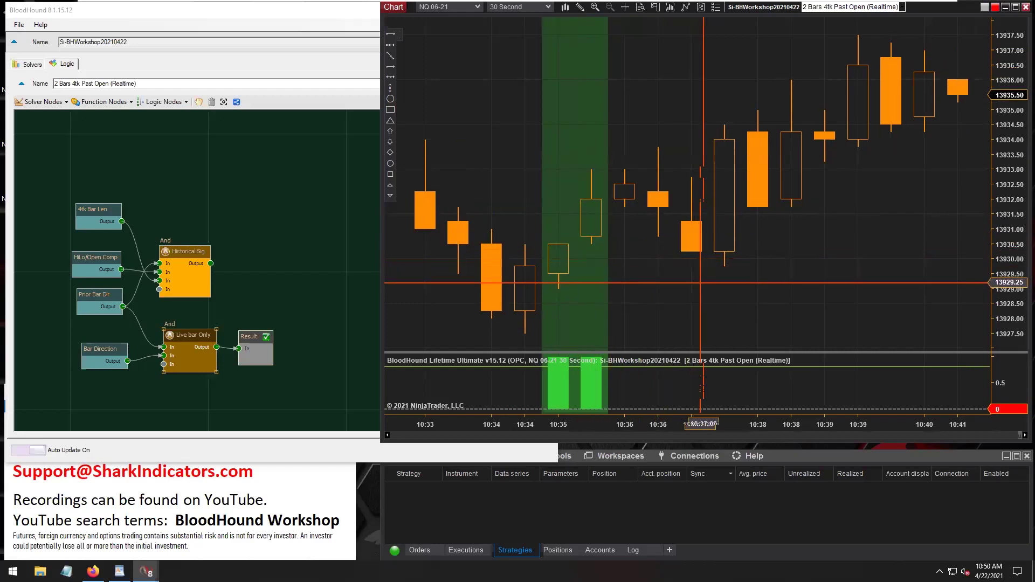
pyautogui.scroll(3, 696, 189)
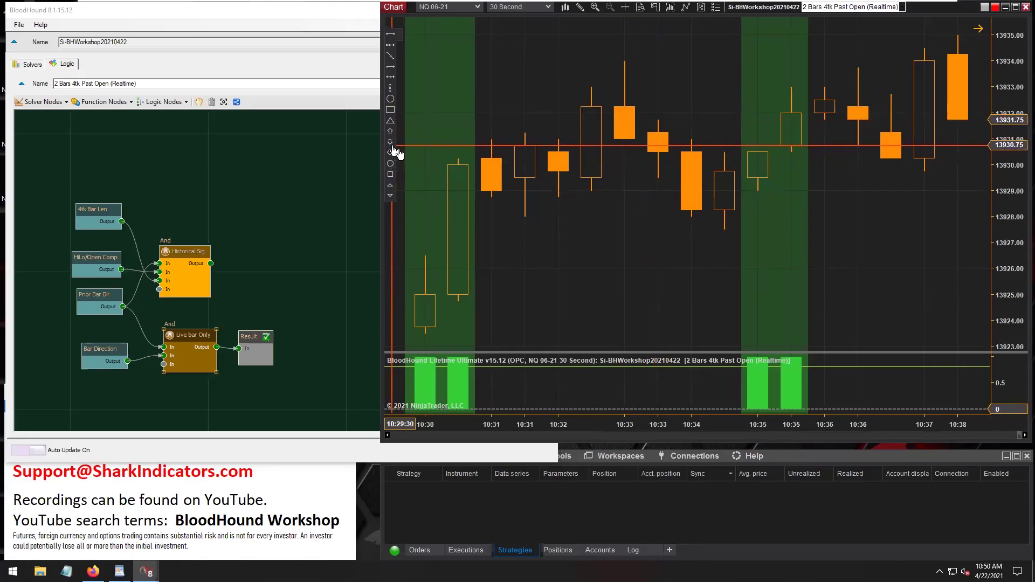
pyautogui.click(658, 110)
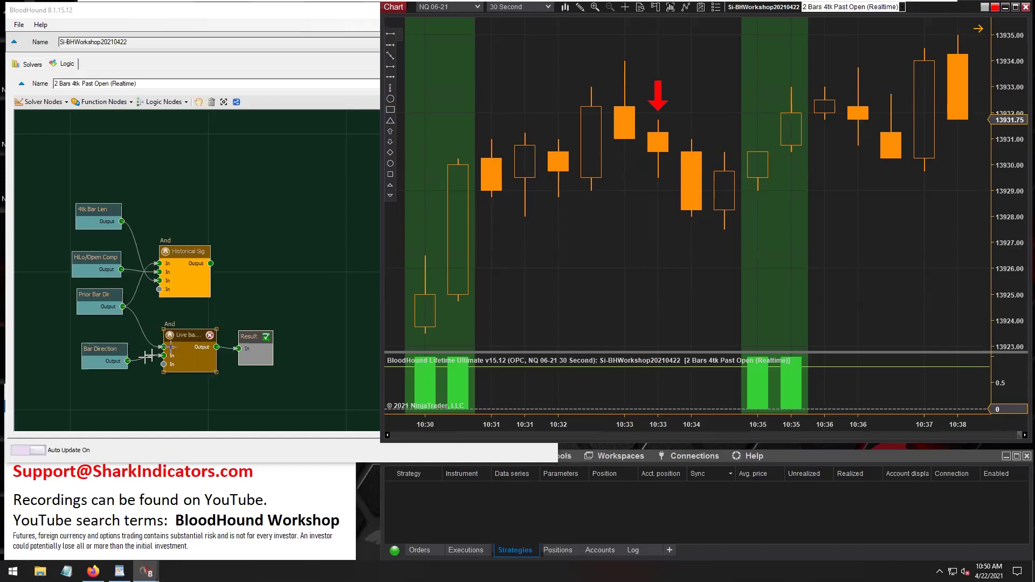
pyautogui.moveTo(147, 356); pyautogui.dragTo(127, 361)
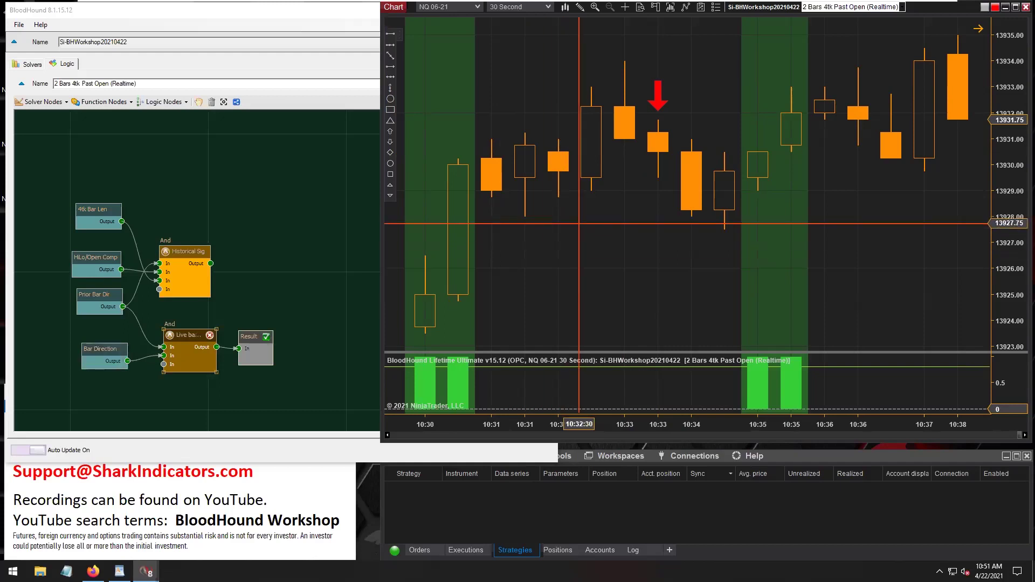
pyautogui.scroll(2, 581, 272)
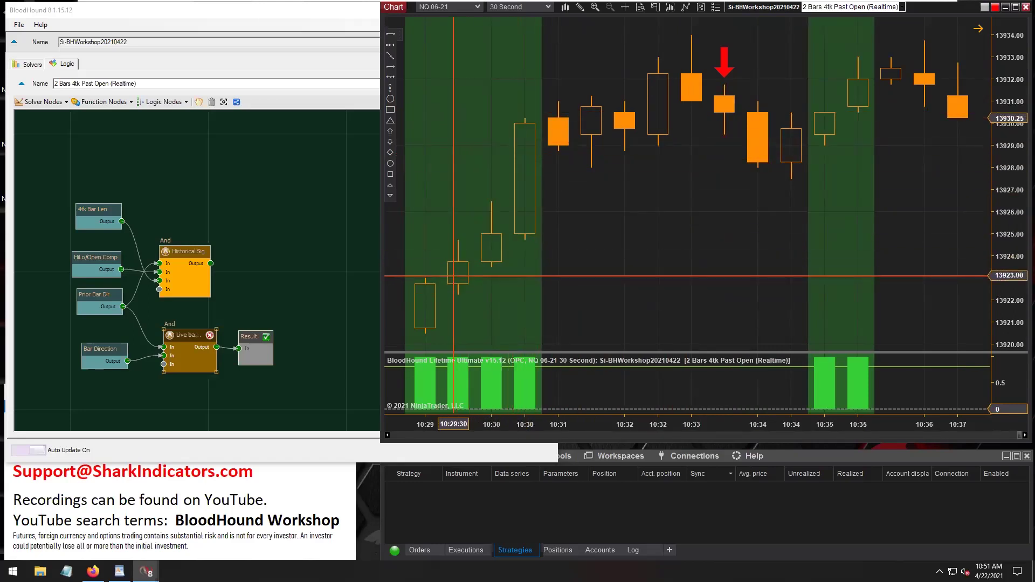
pyautogui.click(725, 62)
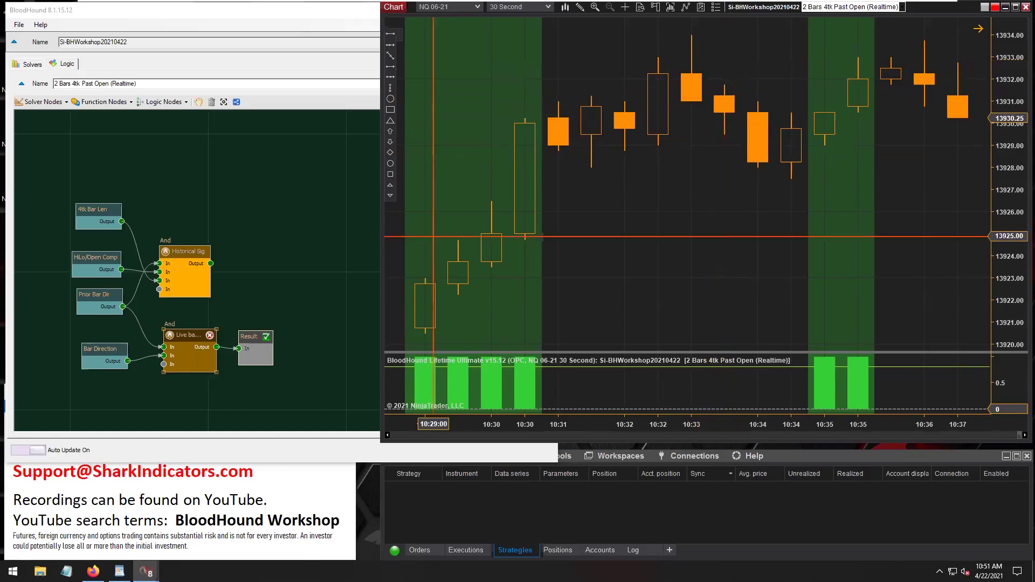
# Delete the Live bar Only and Bar Direction nodes, and reconnect Historical Sig's output to the Result node beside it.
pyautogui.click(188, 338)
pyautogui.moveTo(210, 395); pyautogui.dragTo(93, 346)
pyautogui.press('Delete')
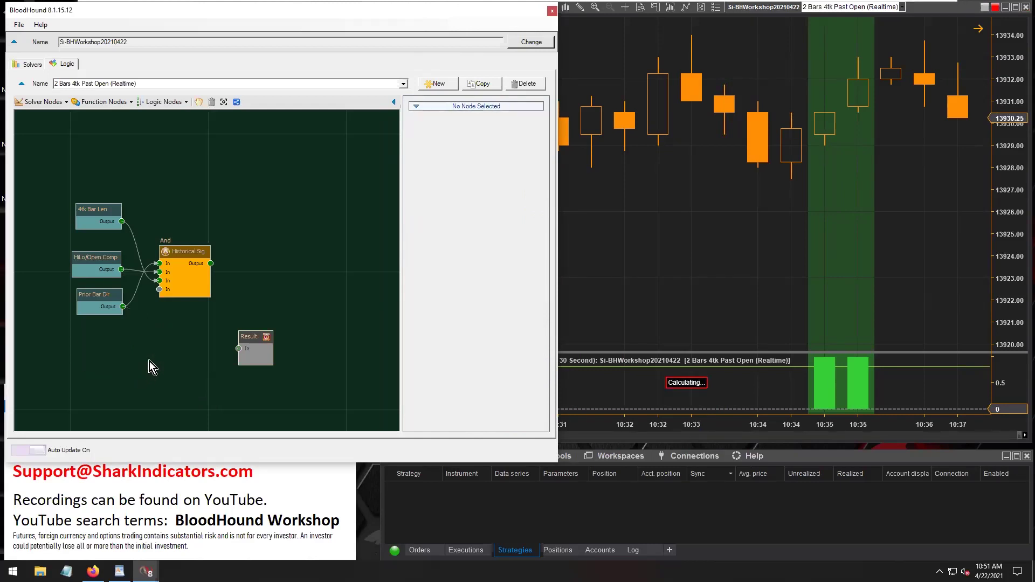
pyautogui.moveTo(211, 263); pyautogui.dragTo(245, 249)
pyautogui.click(654, 185)
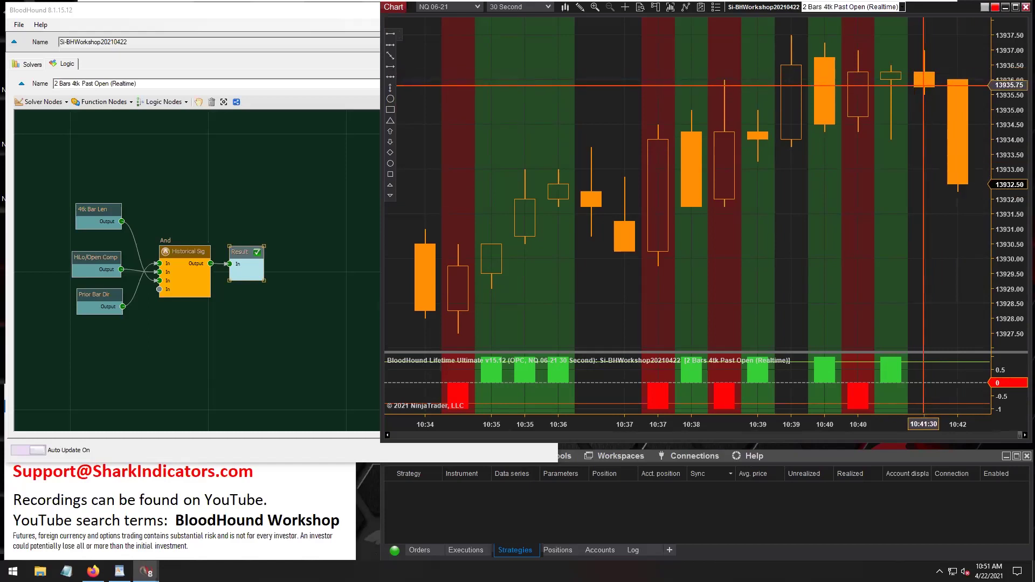
# Swap the order of the two lower solver nodes so Prior Bar Dir sits directly above HiLo/Open Comp.
pyautogui.click(89, 256)
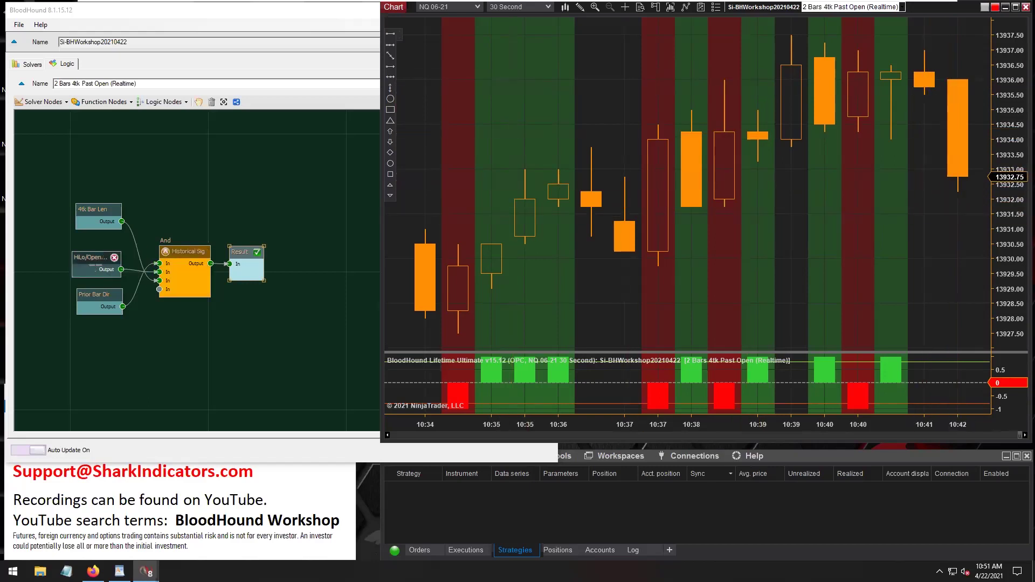
pyautogui.moveTo(89, 256); pyautogui.dragTo(95, 249)
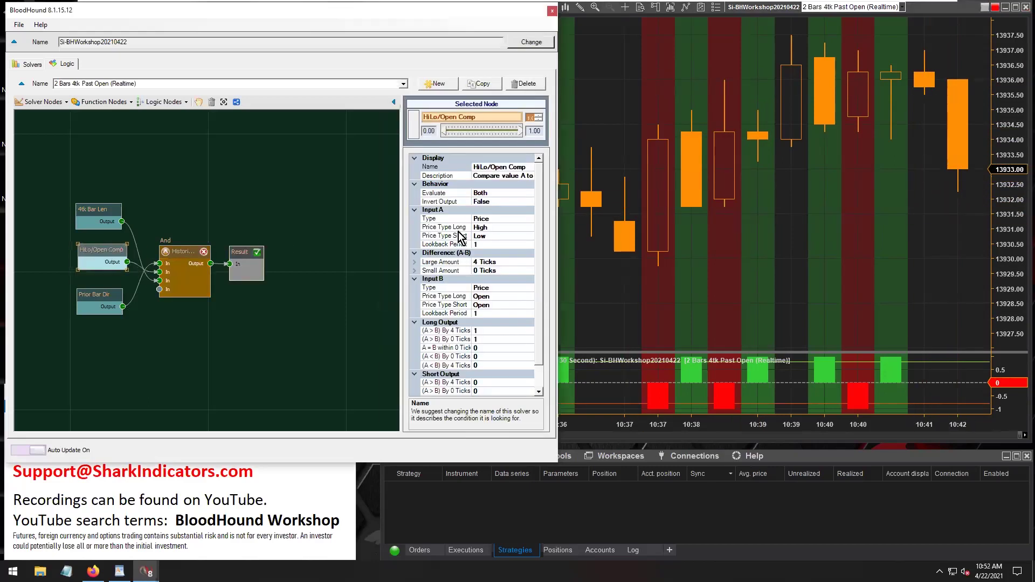
pyautogui.moveTo(96, 257); pyautogui.dragTo(89, 346)
pyautogui.moveTo(88, 295); pyautogui.dragTo(88, 254)
pyautogui.moveTo(91, 338); pyautogui.dragTo(93, 252)
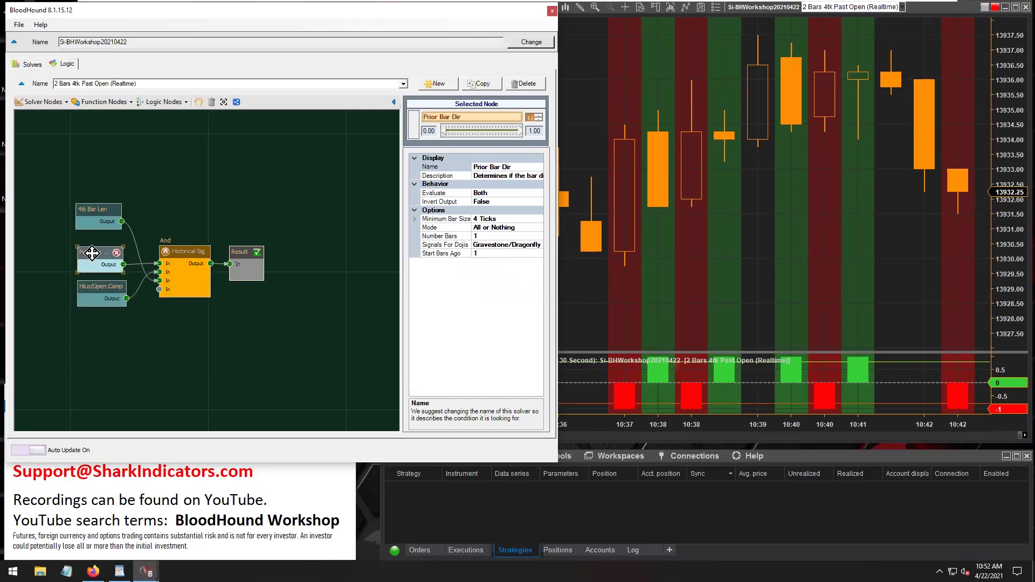
# Review Prior Bar Dir's name and minimum bar size settings against the bars on the chart.
pyautogui.click(492, 166)
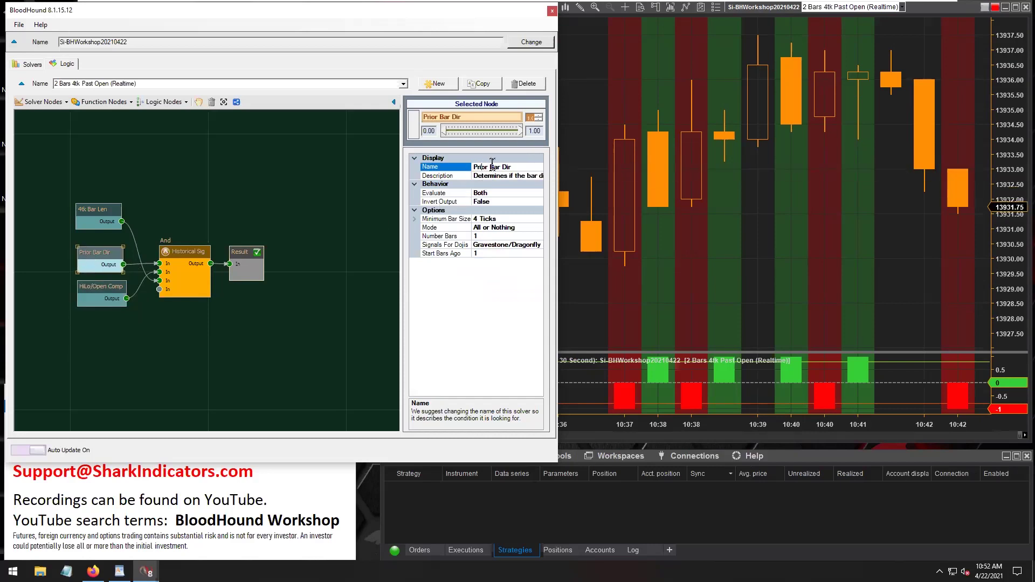
pyautogui.moveTo(473, 168); pyautogui.dragTo(502, 168)
pyautogui.click(485, 219)
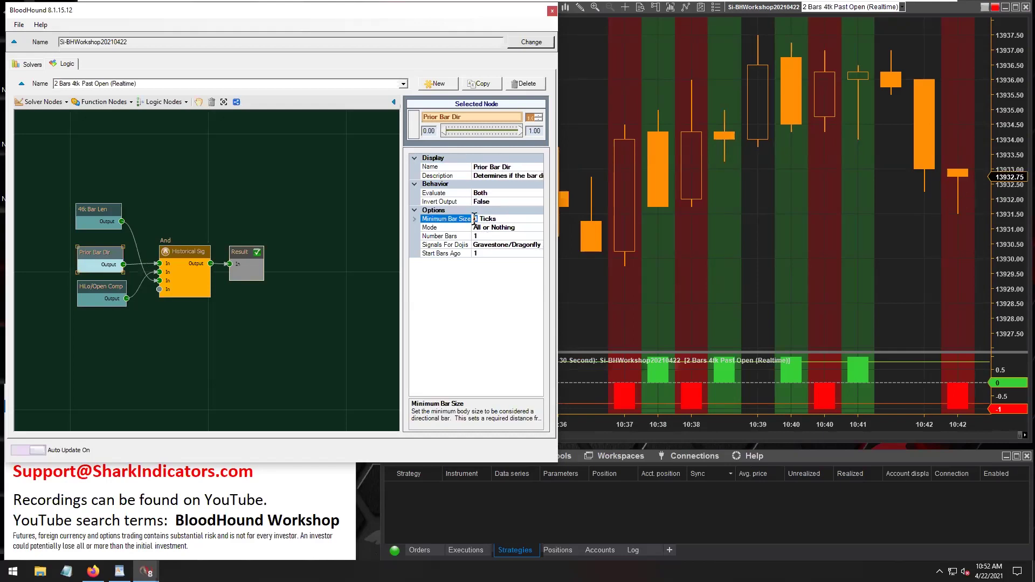
pyautogui.click(911, 169)
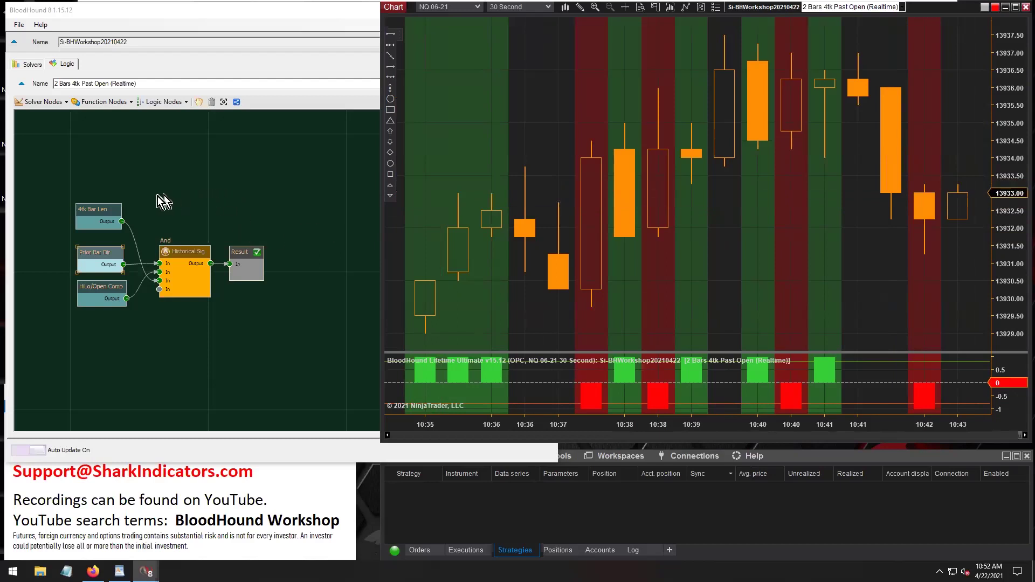
# Move the 4tk Bar Len node closer to Prior Bar Dir, and switch to Firefox to view the Bar Xover 2.png reference image.
pyautogui.moveTo(98, 210); pyautogui.dragTo(102, 218)
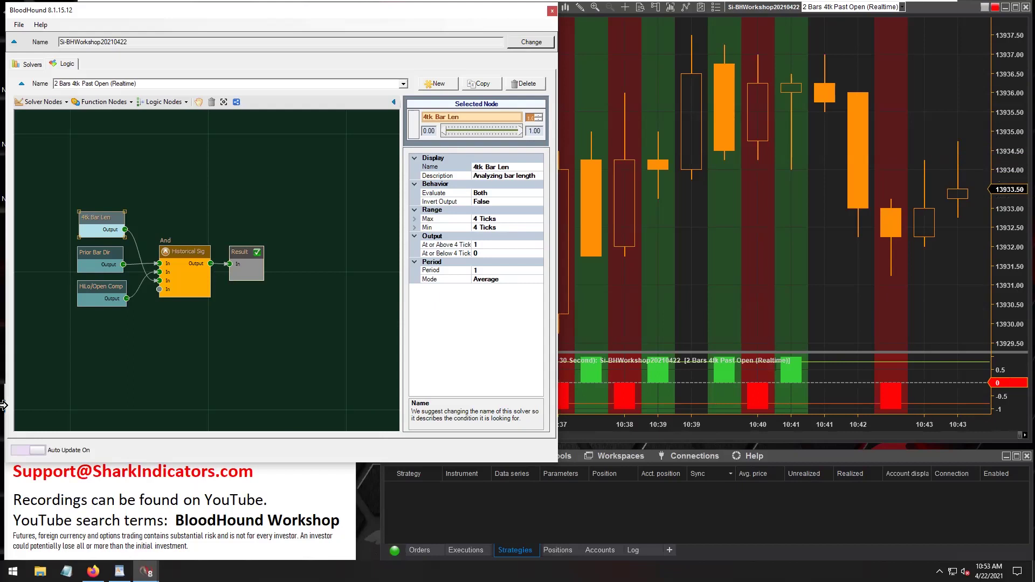
pyautogui.click(93, 572)
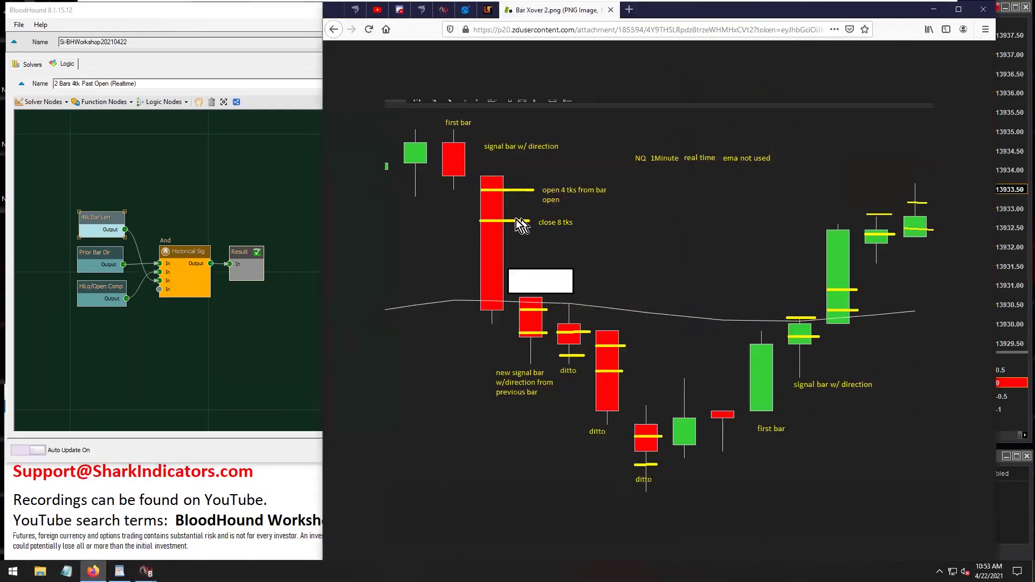